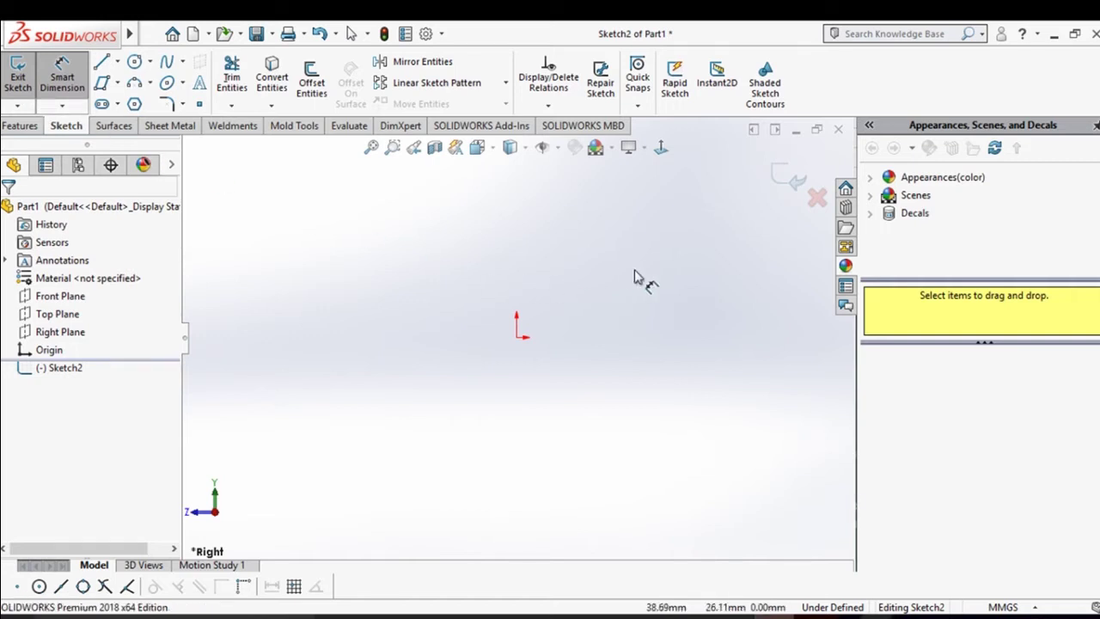
Exit the empty sketch that is open on the Right Plane.
left_click(793, 181)
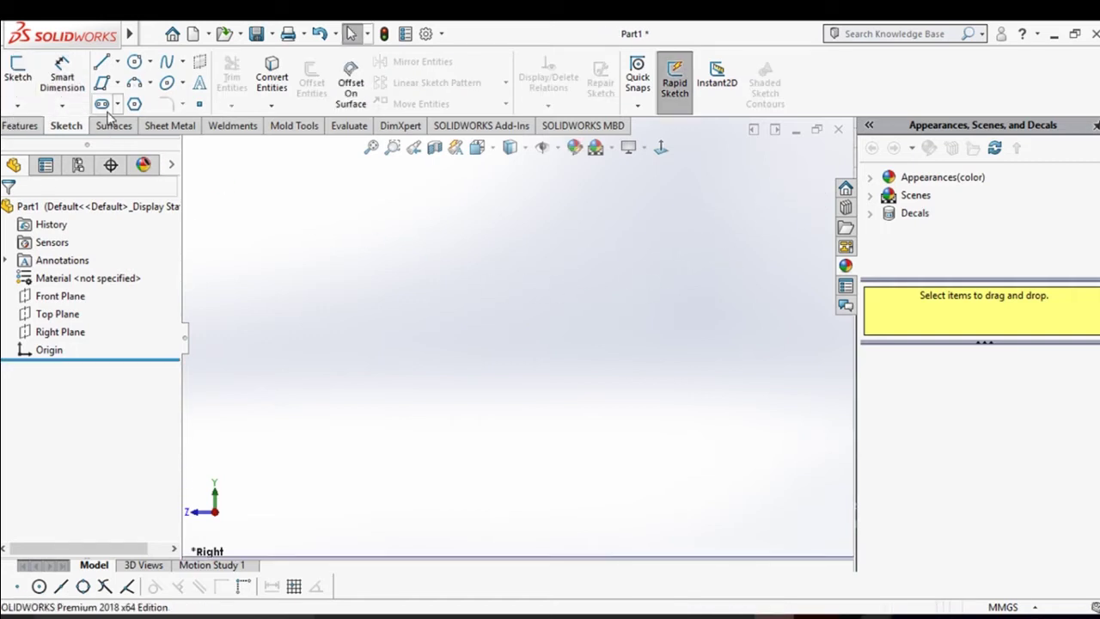
left_click(117, 67)
left_click(127, 81)
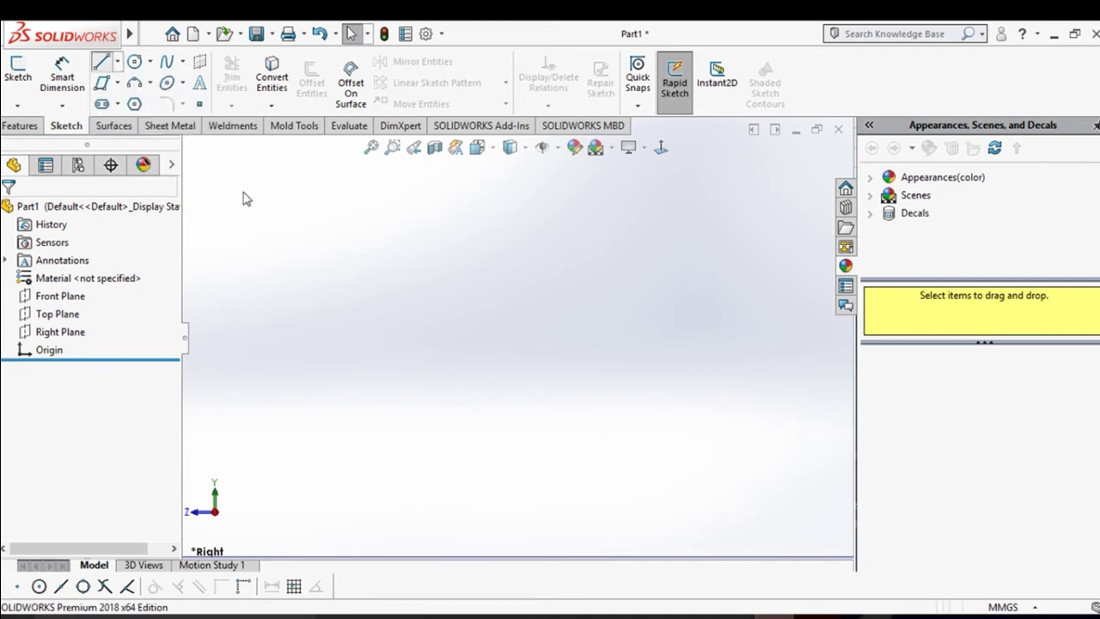
left_click(113, 82)
left_click(118, 82)
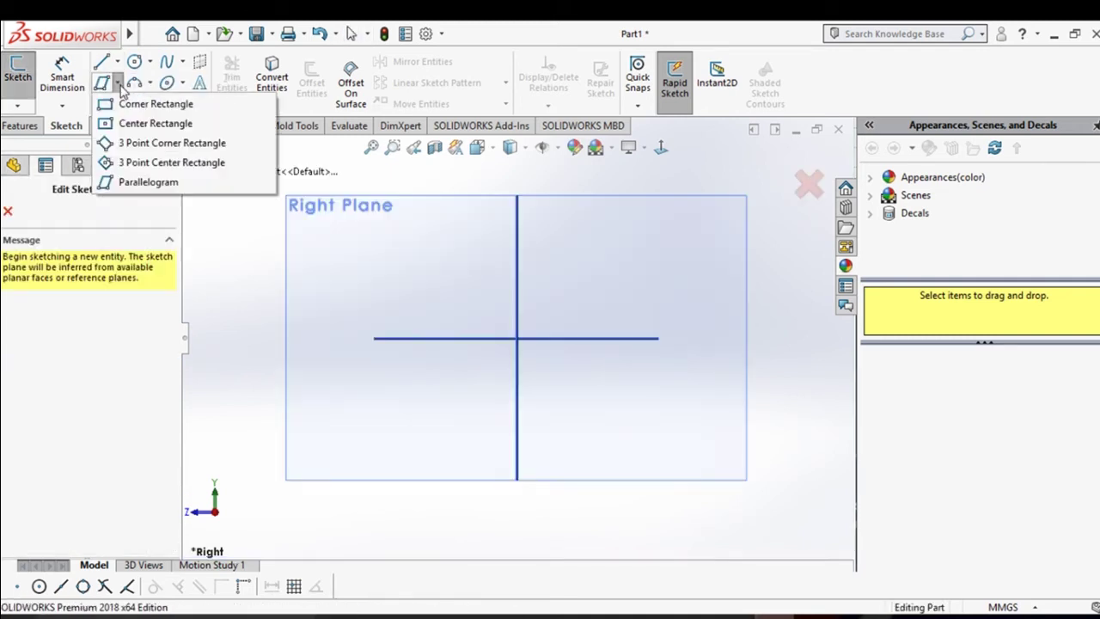
left_click(182, 82)
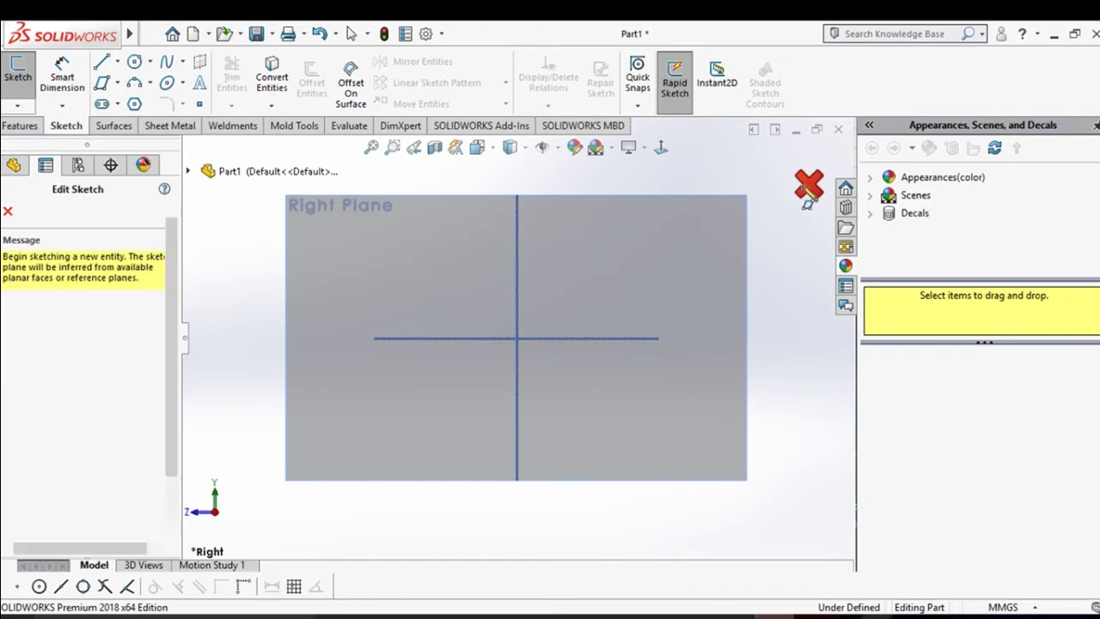
left_click(809, 184)
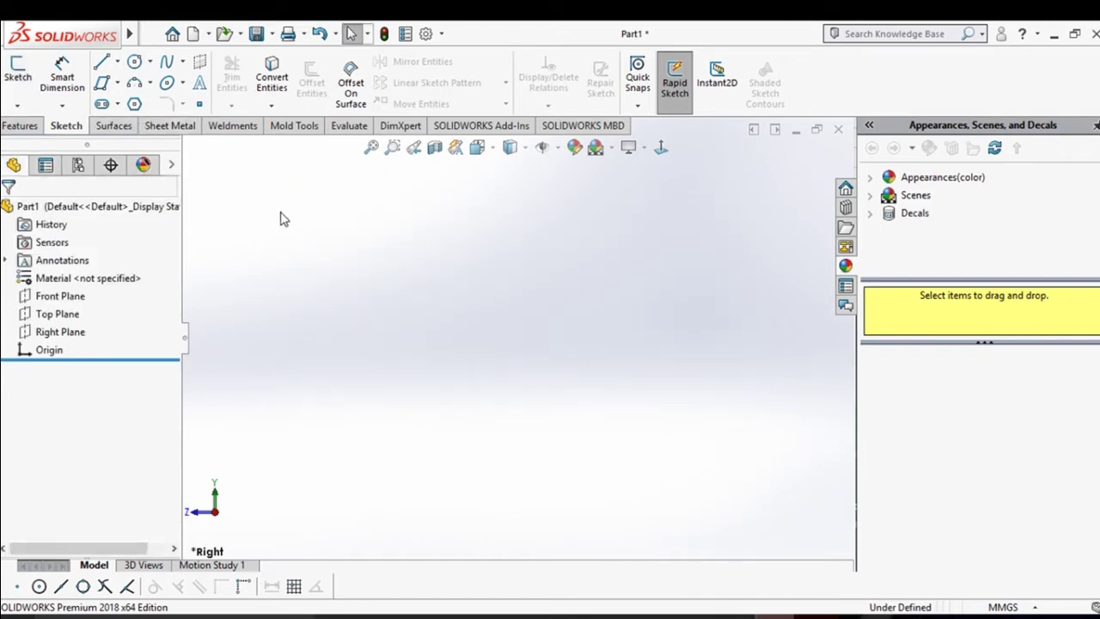
left_click(117, 104)
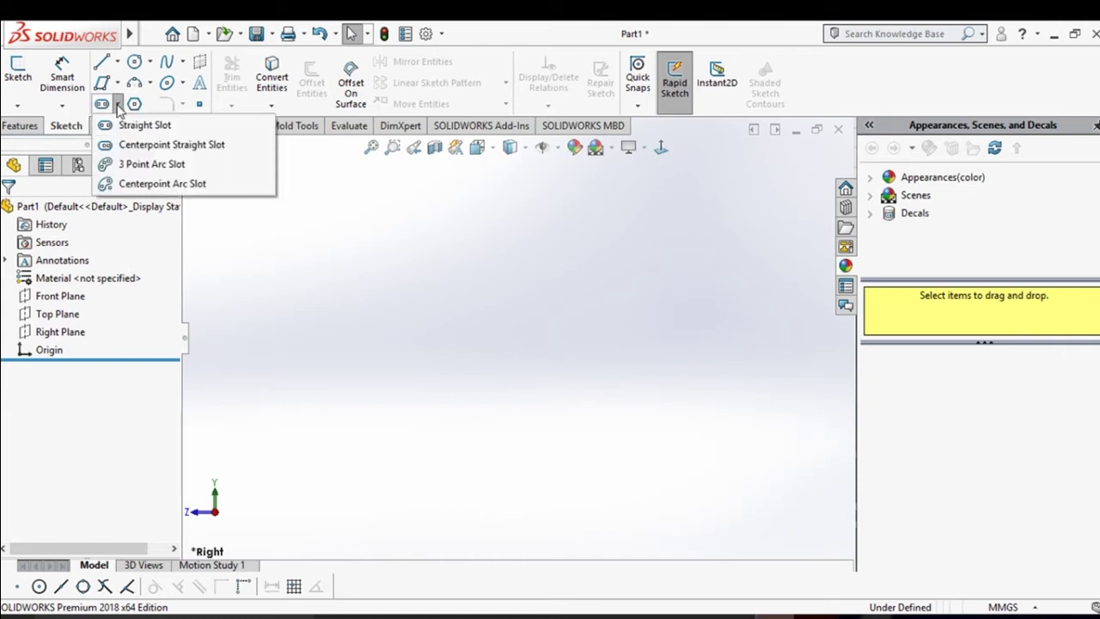
left_click(117, 105)
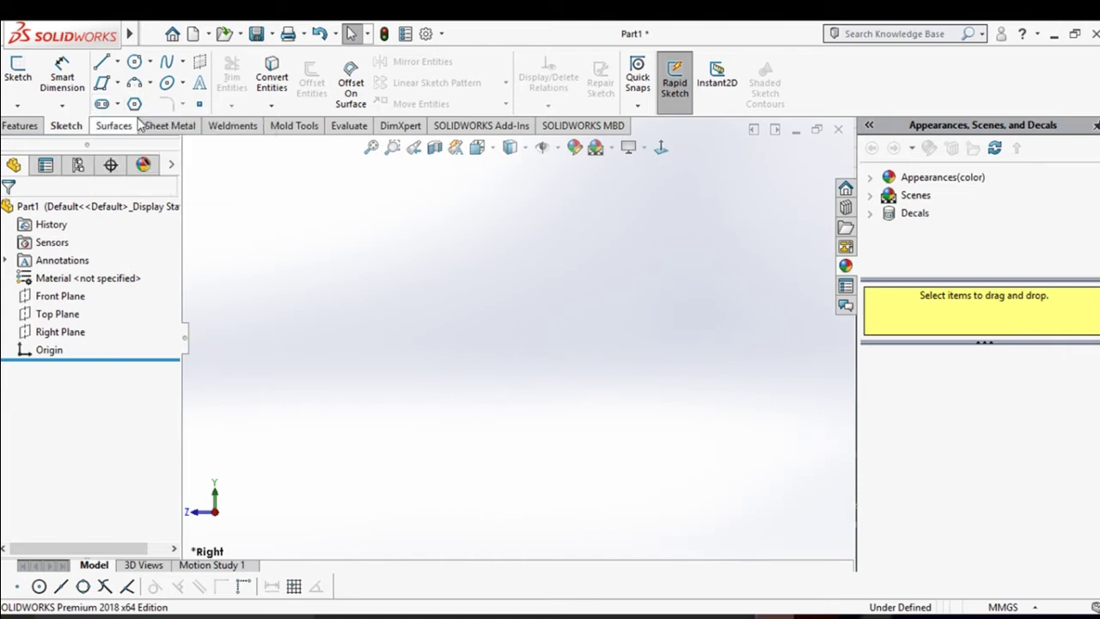
left_click(117, 105)
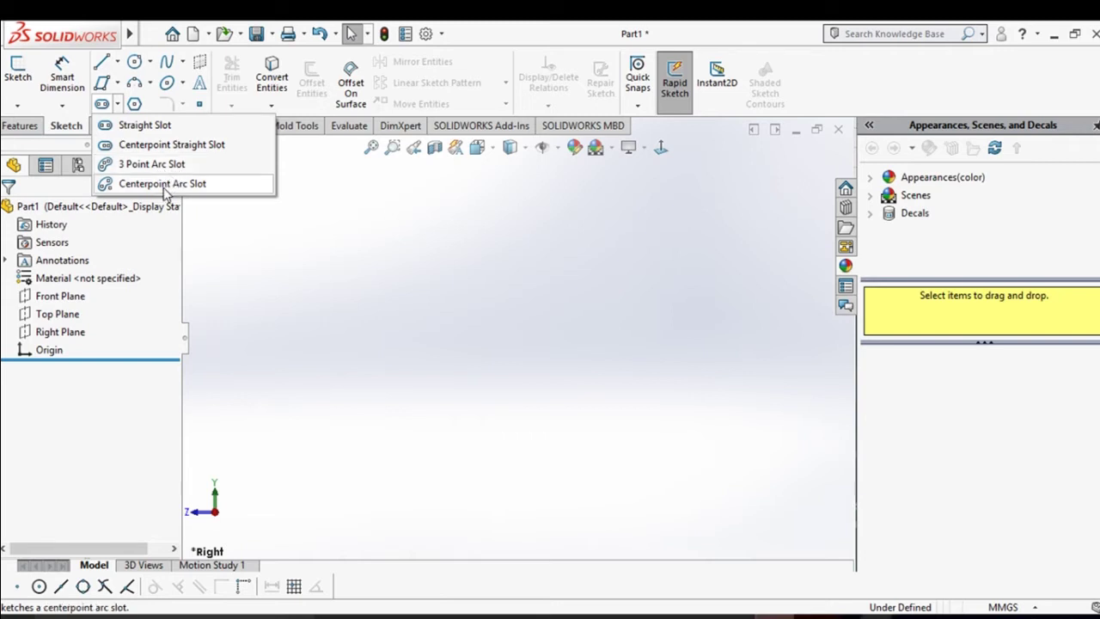
left_click(363, 258)
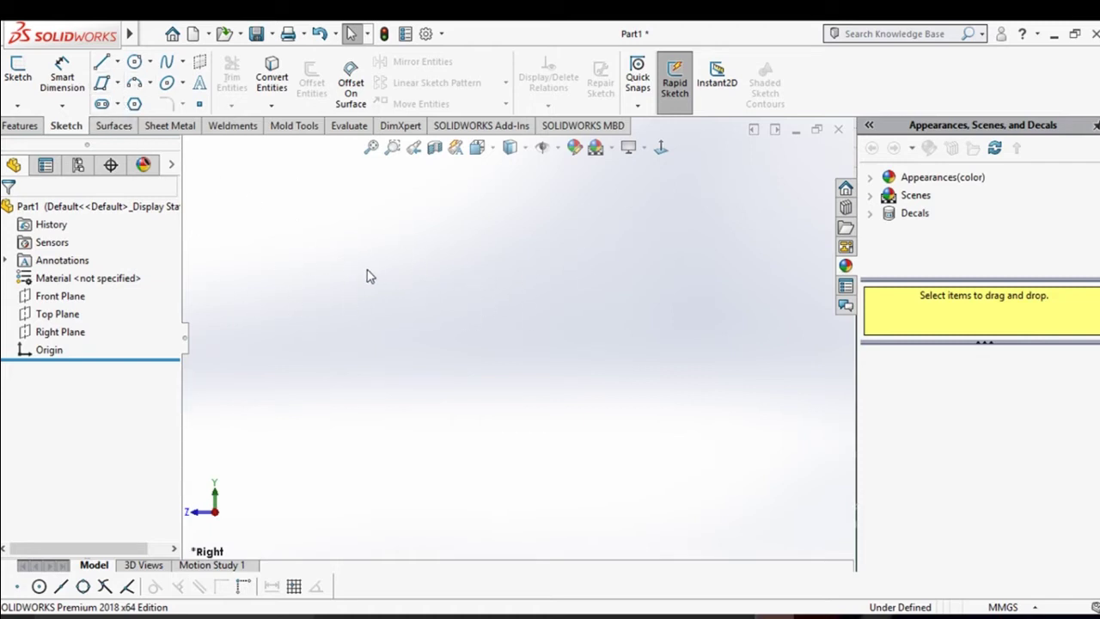
Start a sketch on the Front Plane and draw a horizontal straight slot from the origin, about 76 mm between its arc centres.
left_click(76, 297)
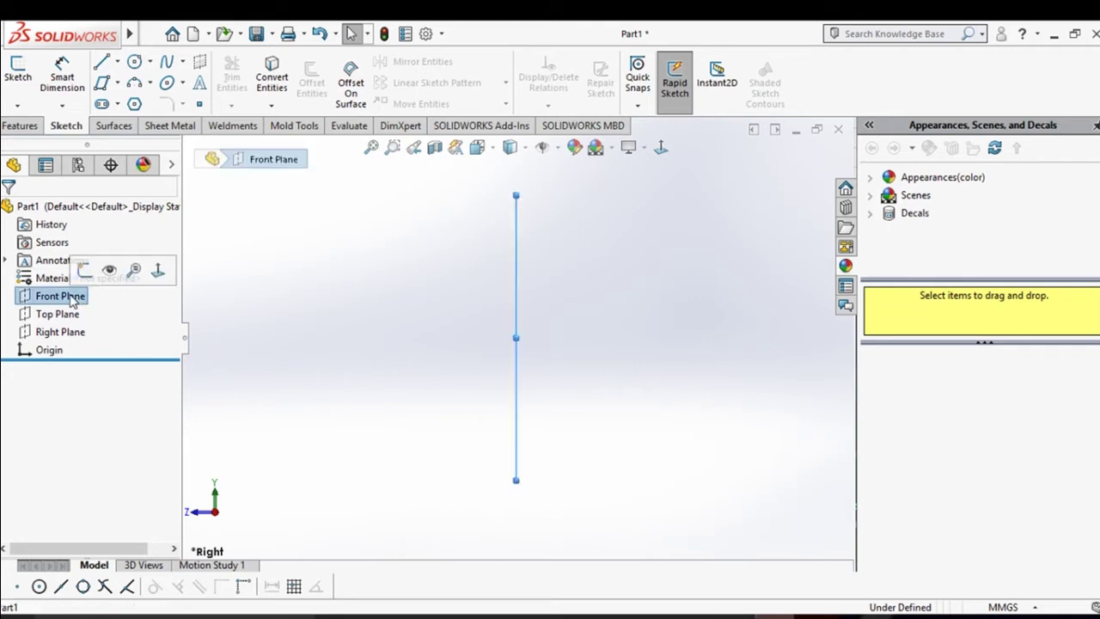
left_click(83, 272)
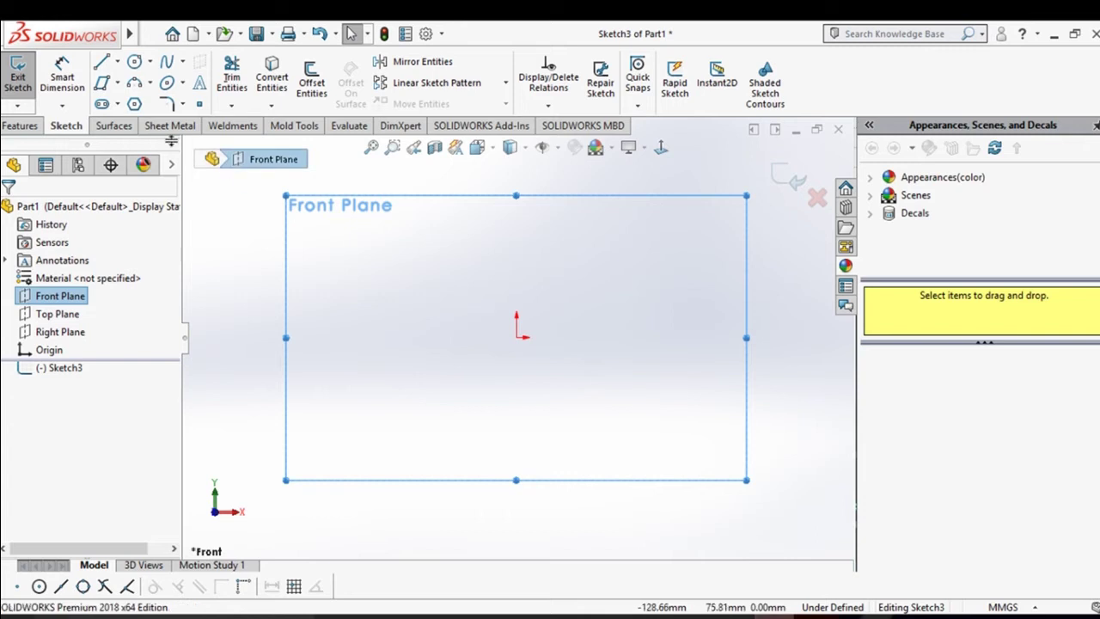
left_click(119, 105)
left_click(118, 105)
left_click(117, 106)
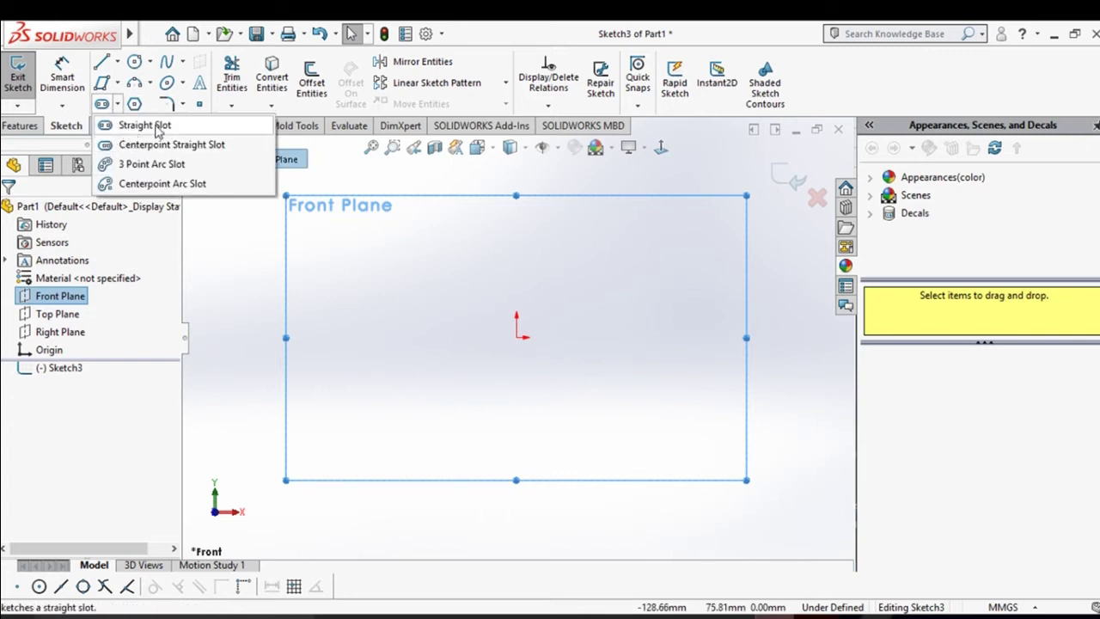
left_click(145, 125)
left_click(518, 337)
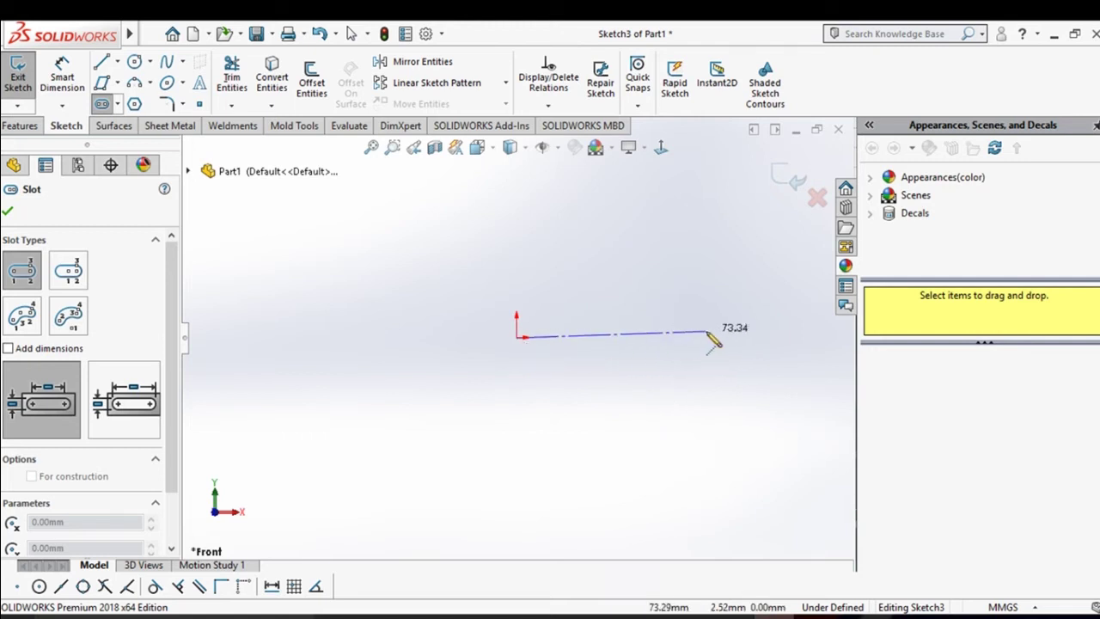
left_click(715, 338)
left_click(713, 344)
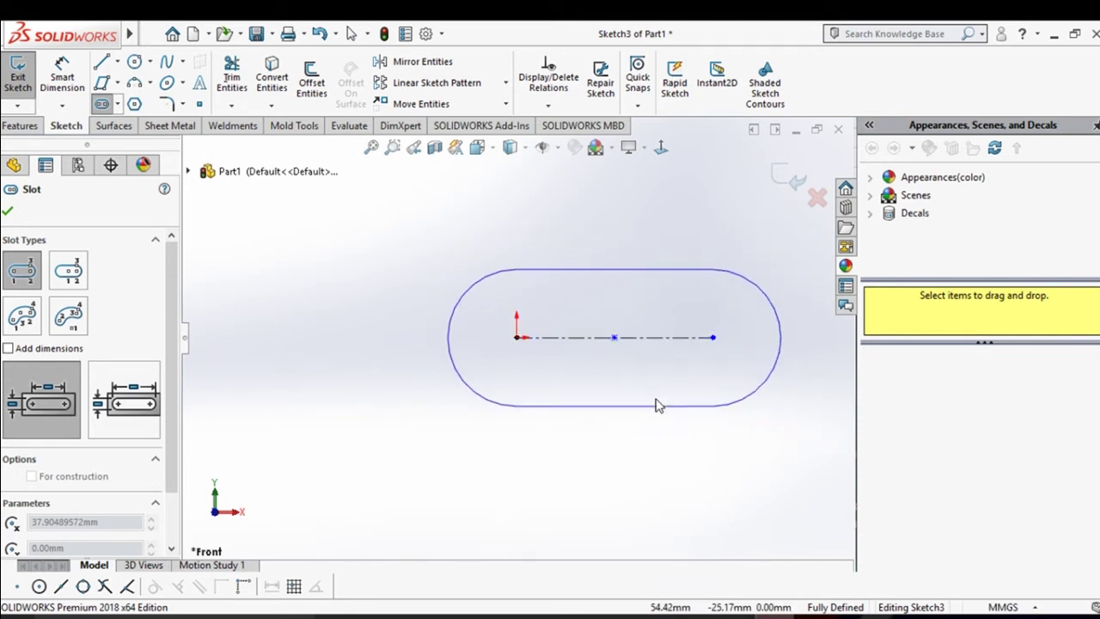
left_click(655, 393)
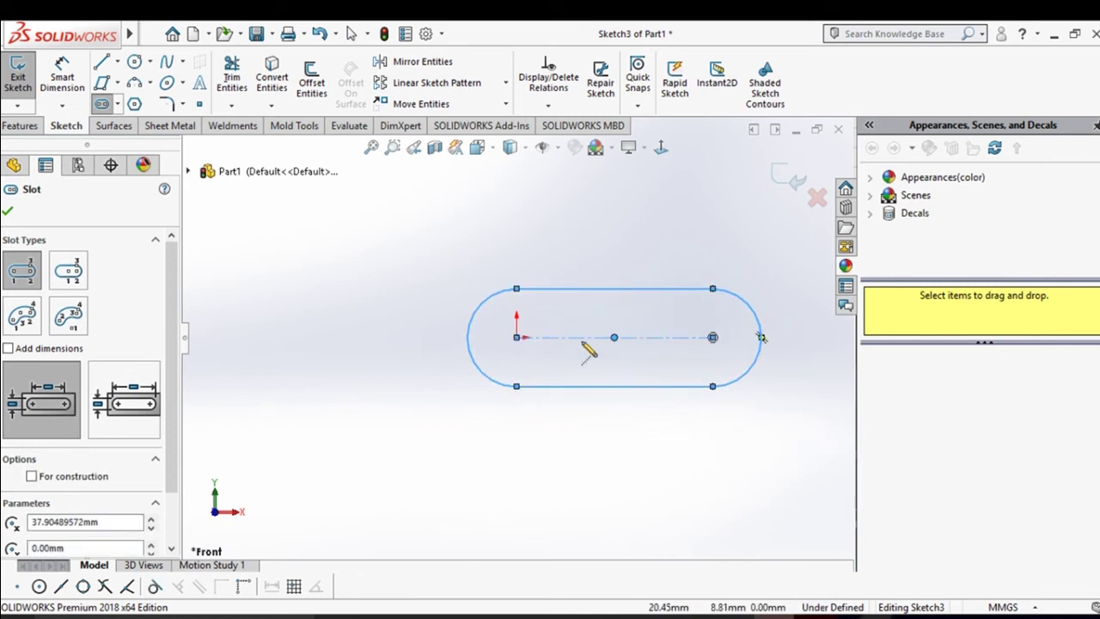
Draw a horizontal centerpoint straight slot above the first slot, centred about 60 mm directly above the origin.
scroll(583, 343, "up", 2)
scroll(643, 317, "down", 3)
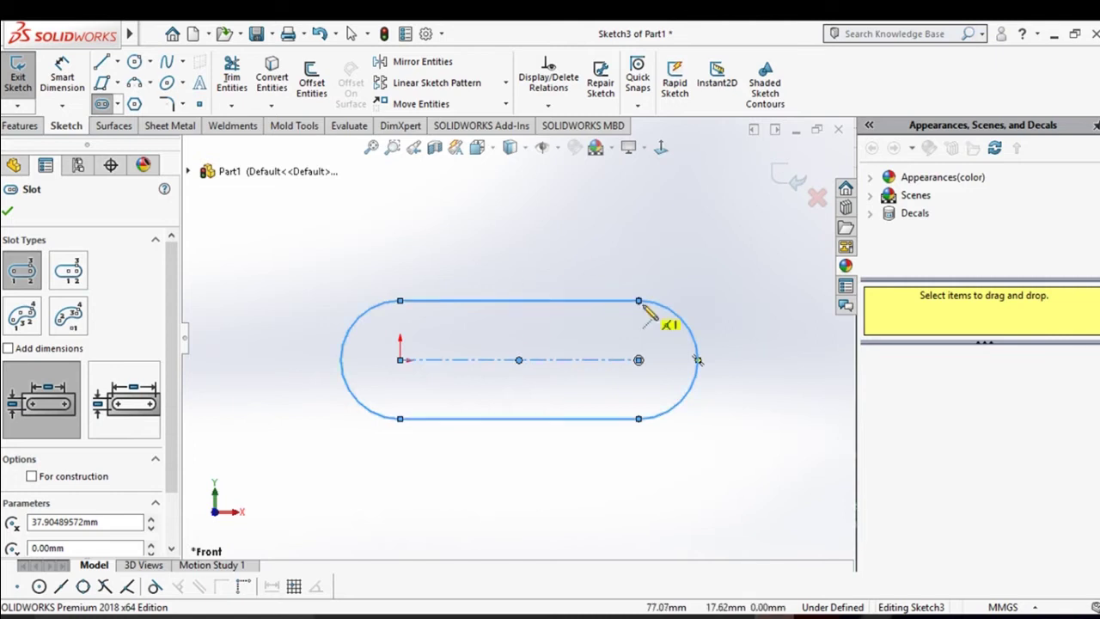
left_click(118, 105)
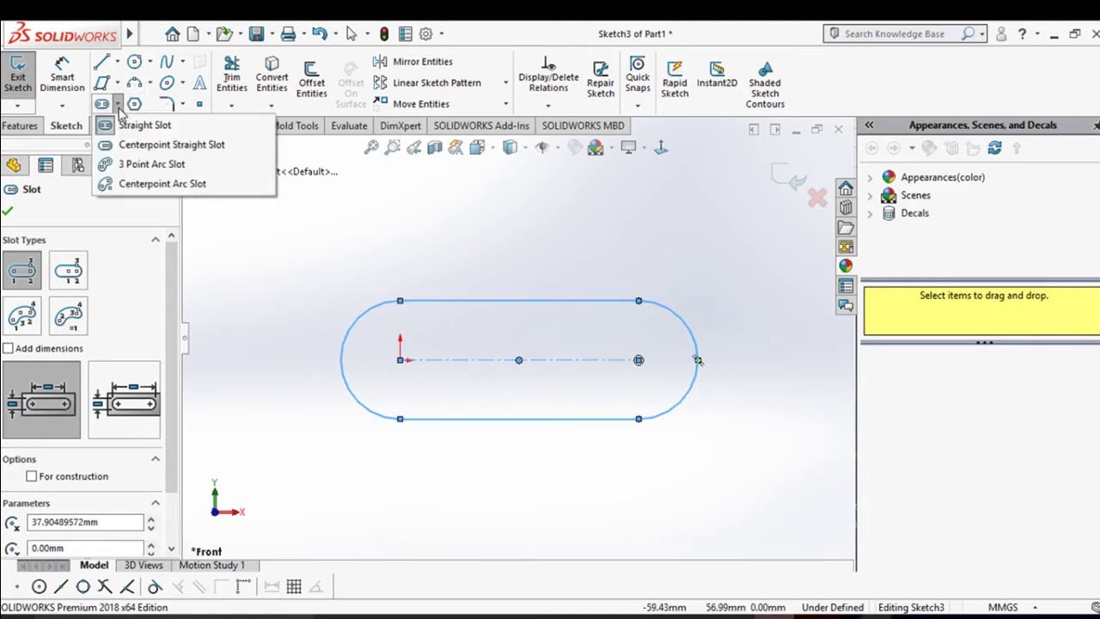
left_click(176, 146)
scroll(511, 306, "up", 3)
scroll(535, 311, "down", 2)
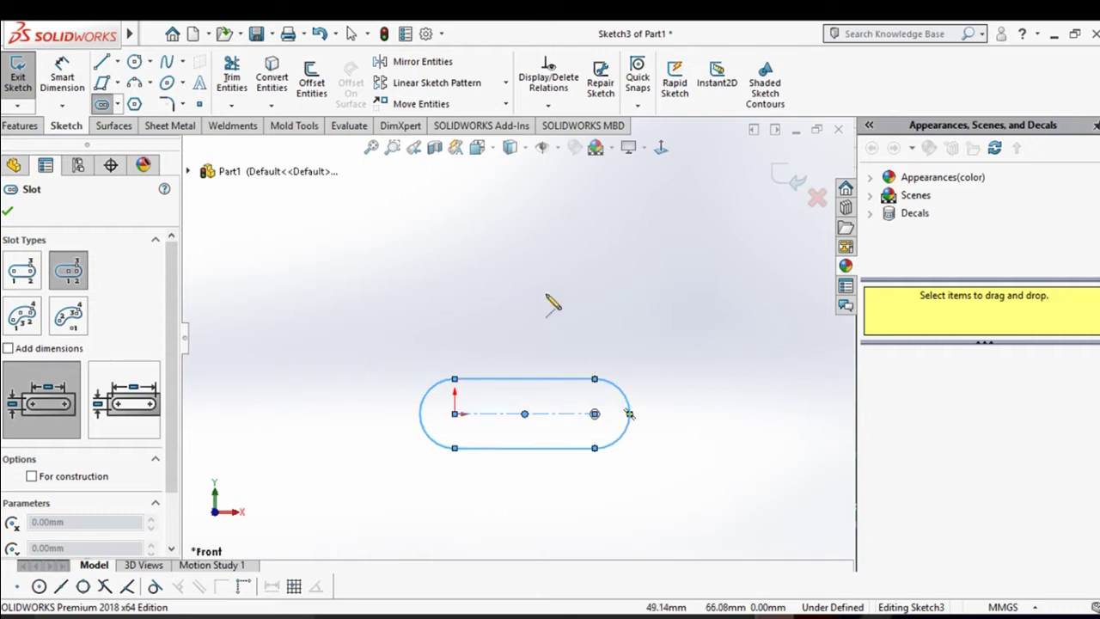
left_click(455, 304)
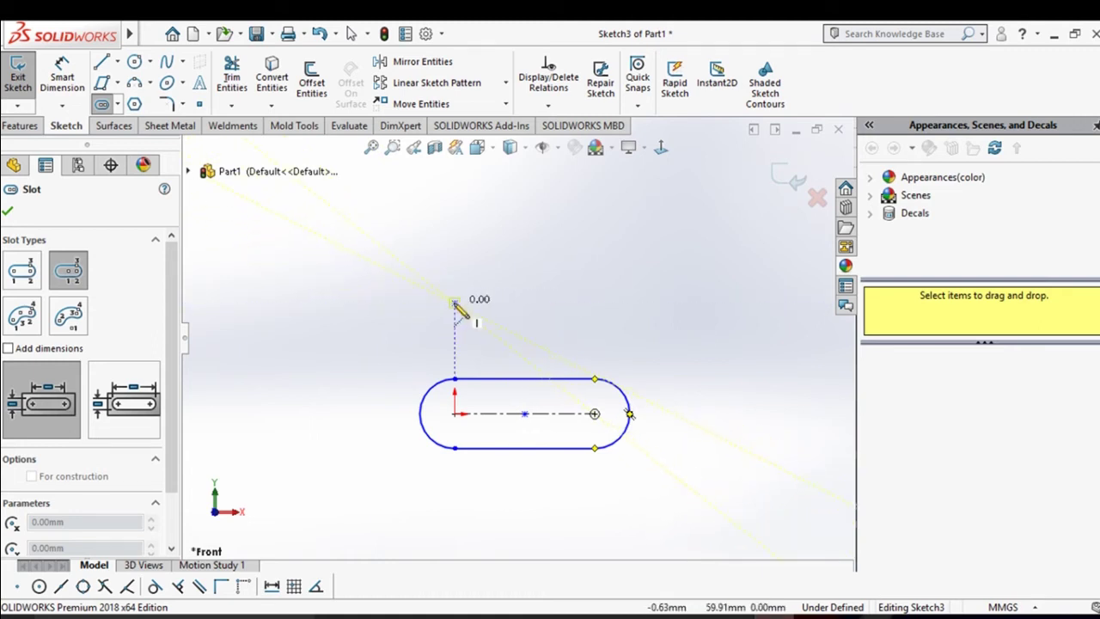
left_click(548, 305)
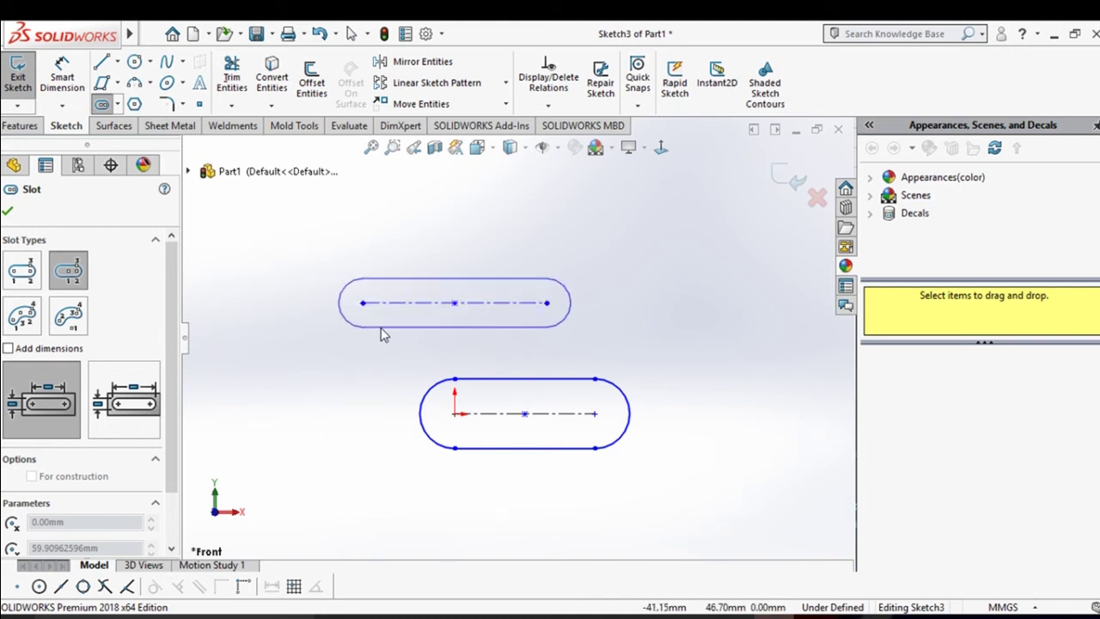
left_click(487, 340)
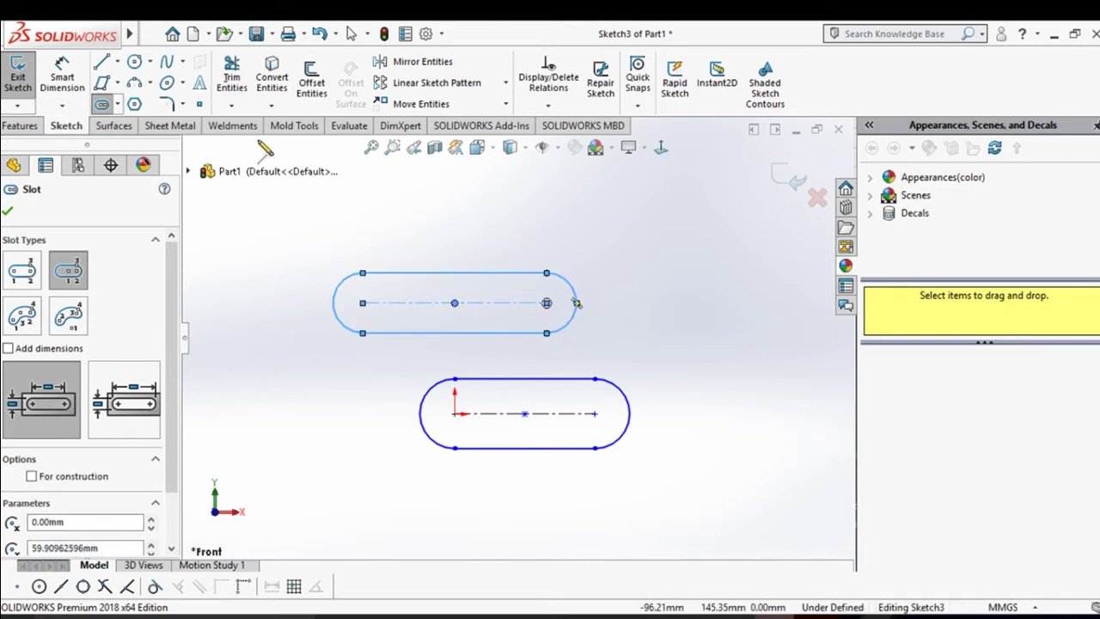
Draw an upward-curving 3 point arc slot above the straight slots, about 180 mm radius, 60° arc angle and 38 mm wide.
left_click(118, 105)
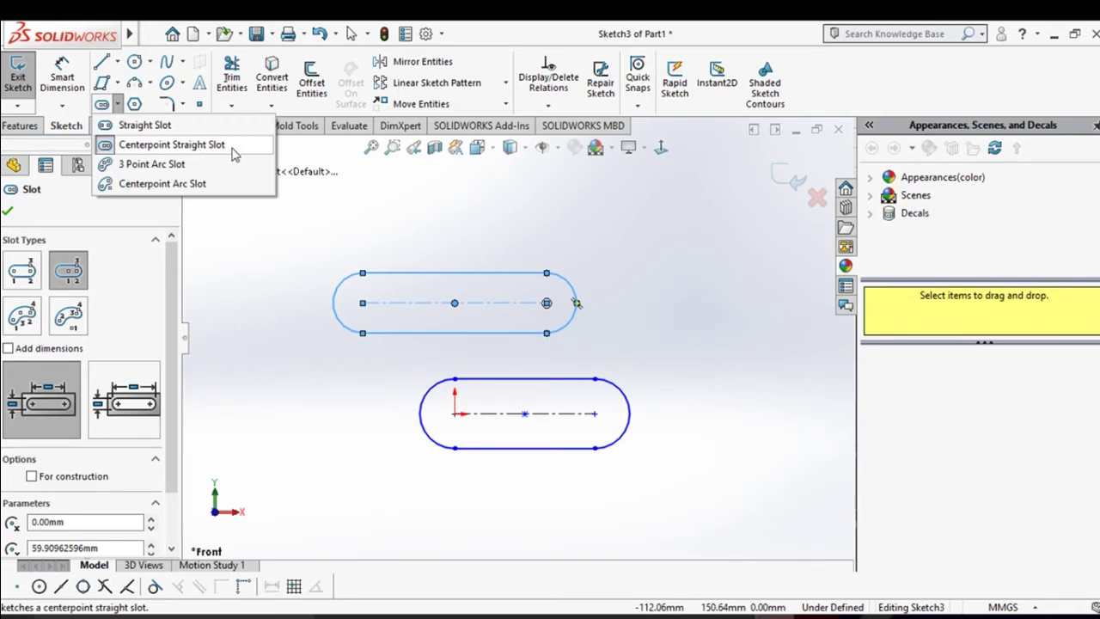
left_click(196, 166)
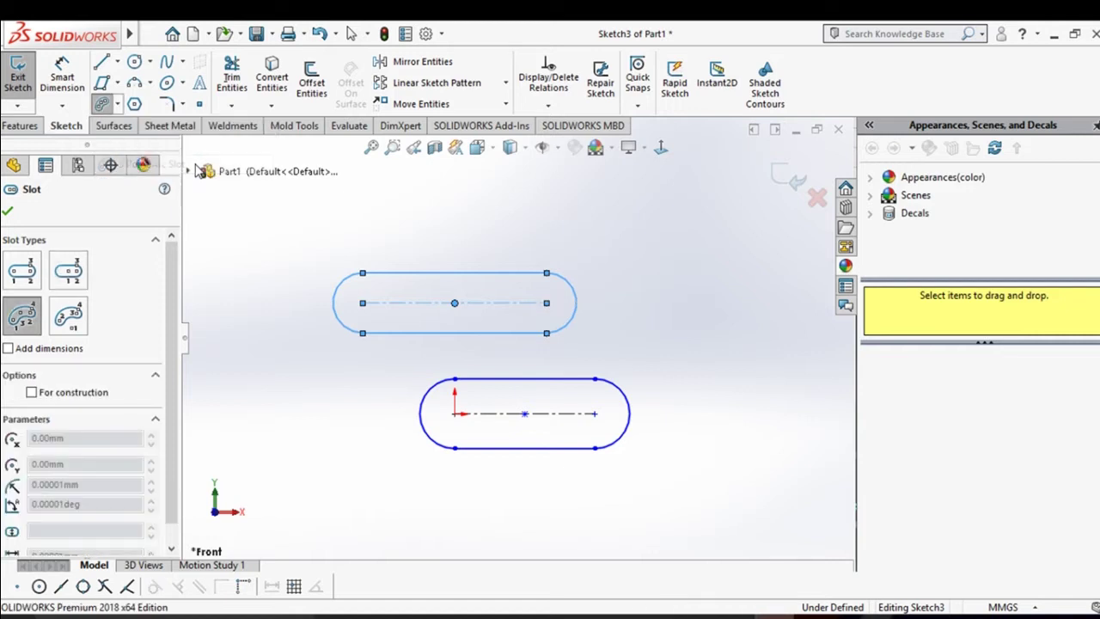
scroll(577, 295, "up", 2)
scroll(565, 277, "down", 4)
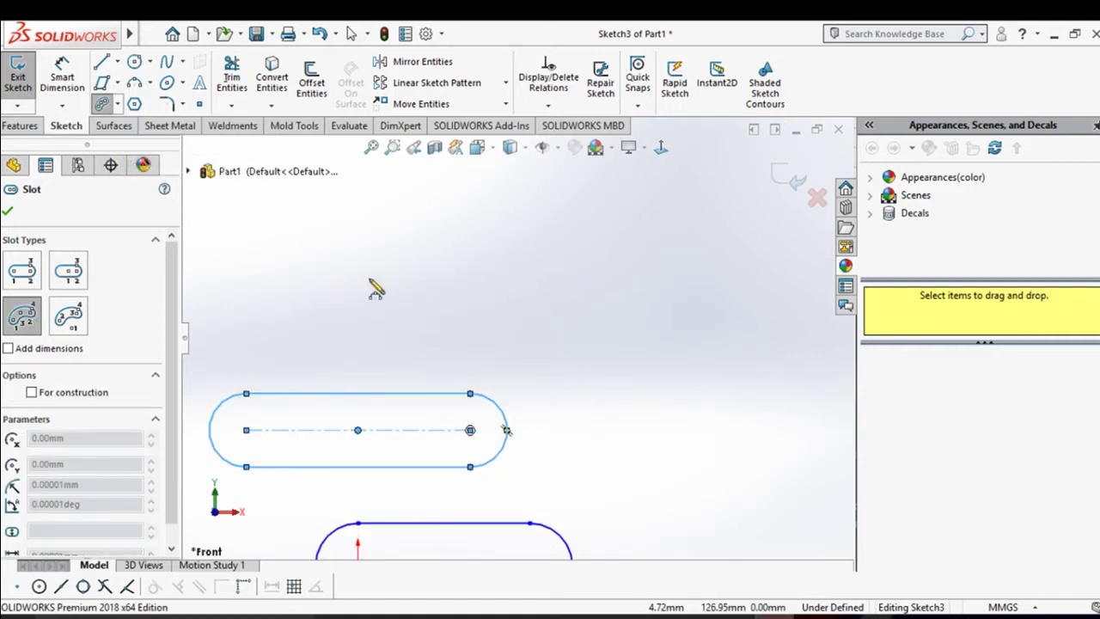
scroll(376, 289, "up", 2)
left_click(403, 276)
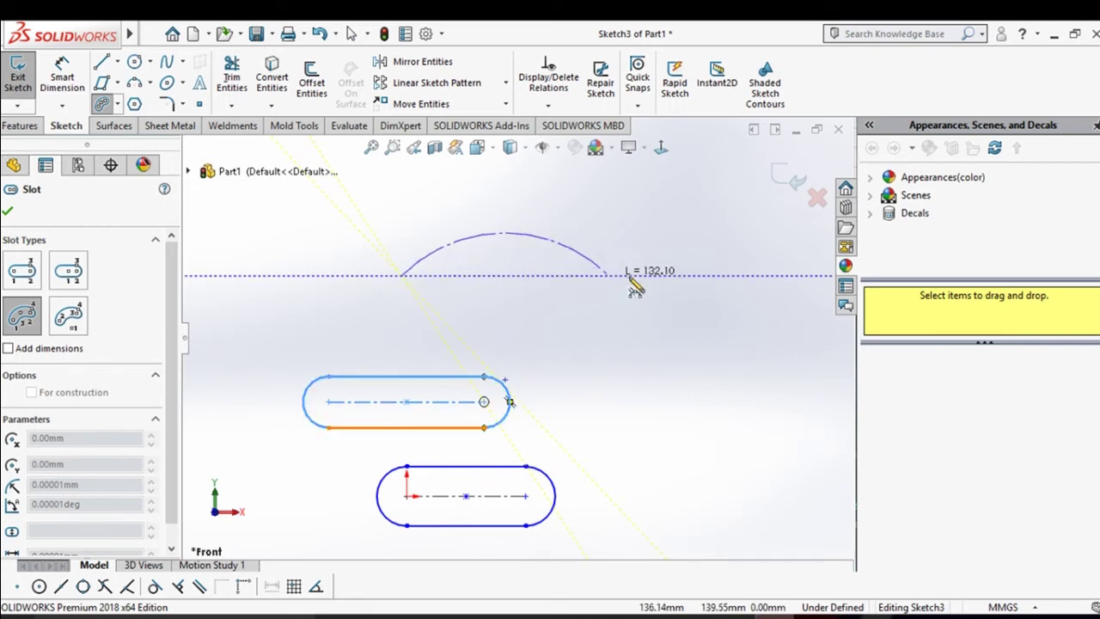
left_click(685, 276)
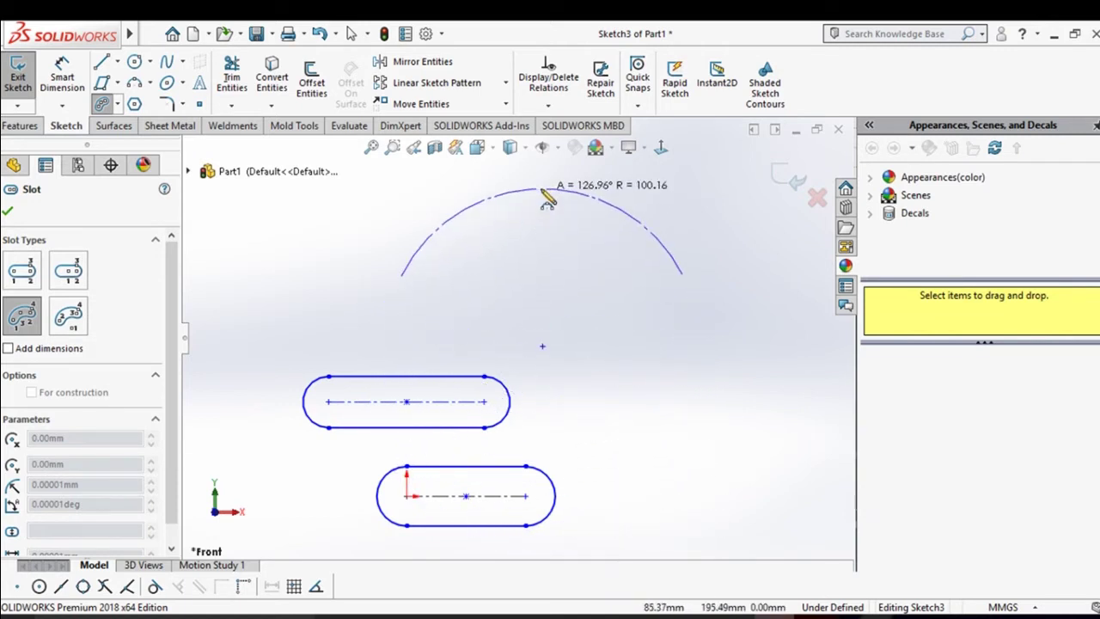
left_click(557, 248)
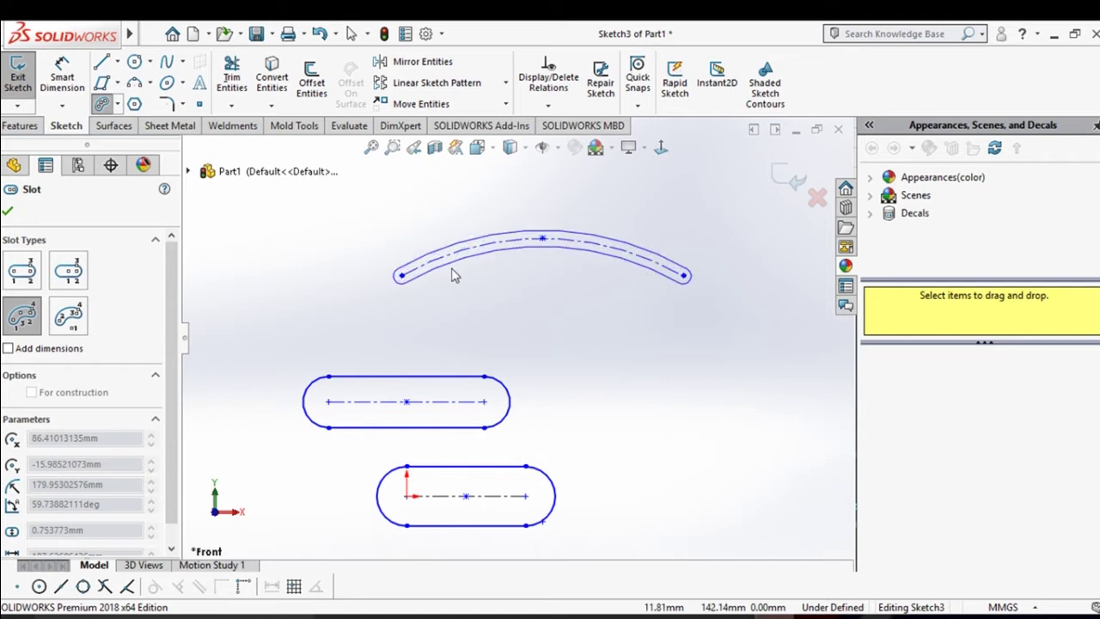
left_click(551, 213)
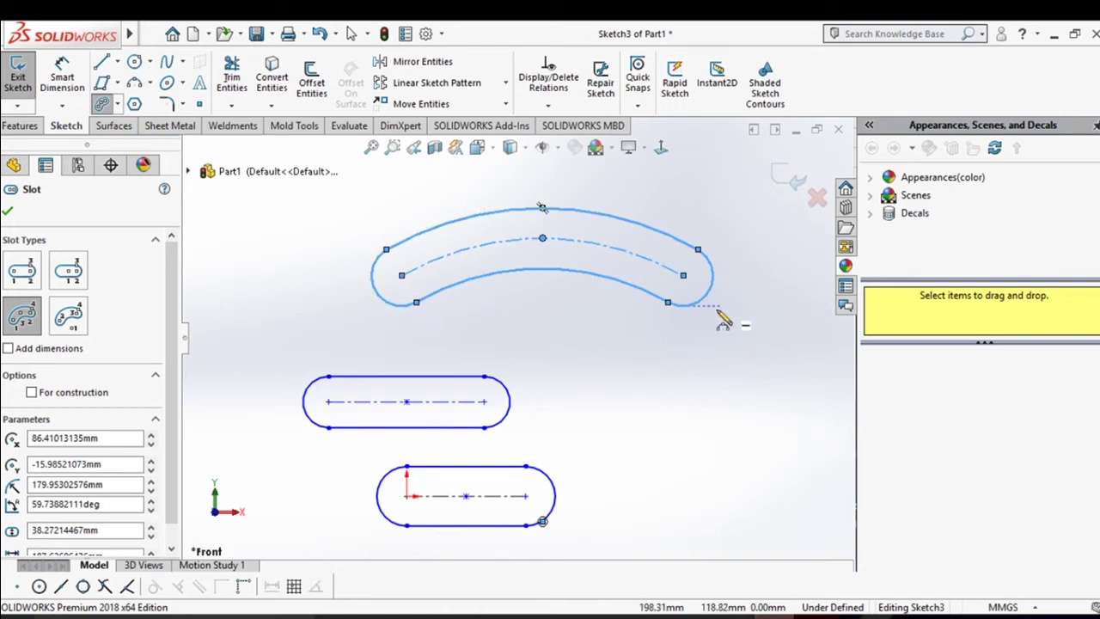
Draw a U-shaped centerpoint arc slot centred above the existing slots, about 289 mm radius, 217° arc angle and 122 mm wide.
left_click(119, 105)
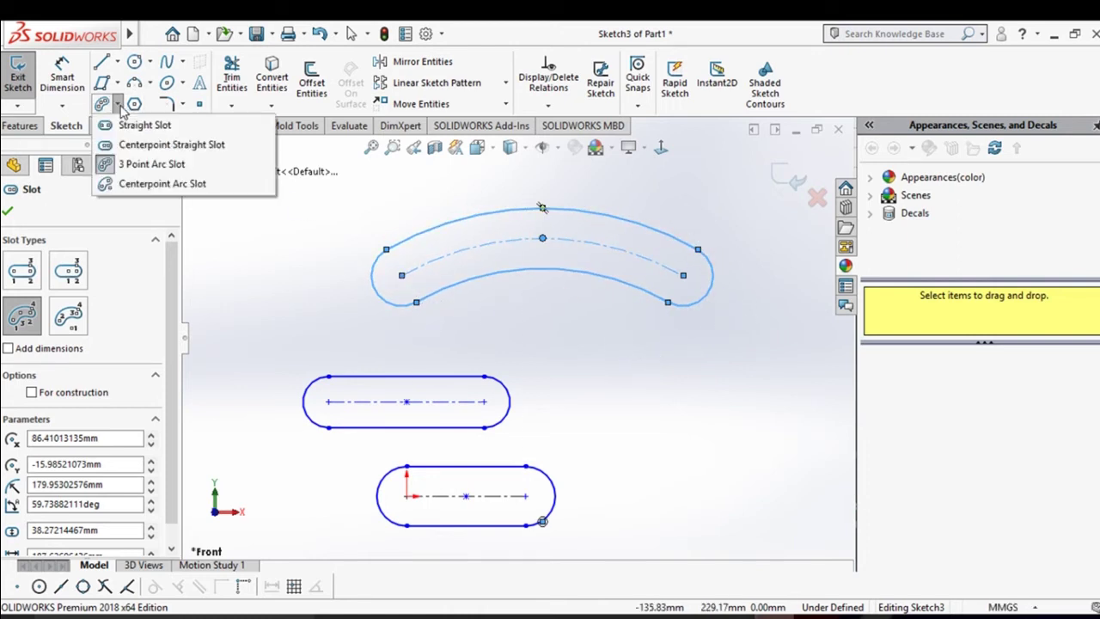
left_click(194, 187)
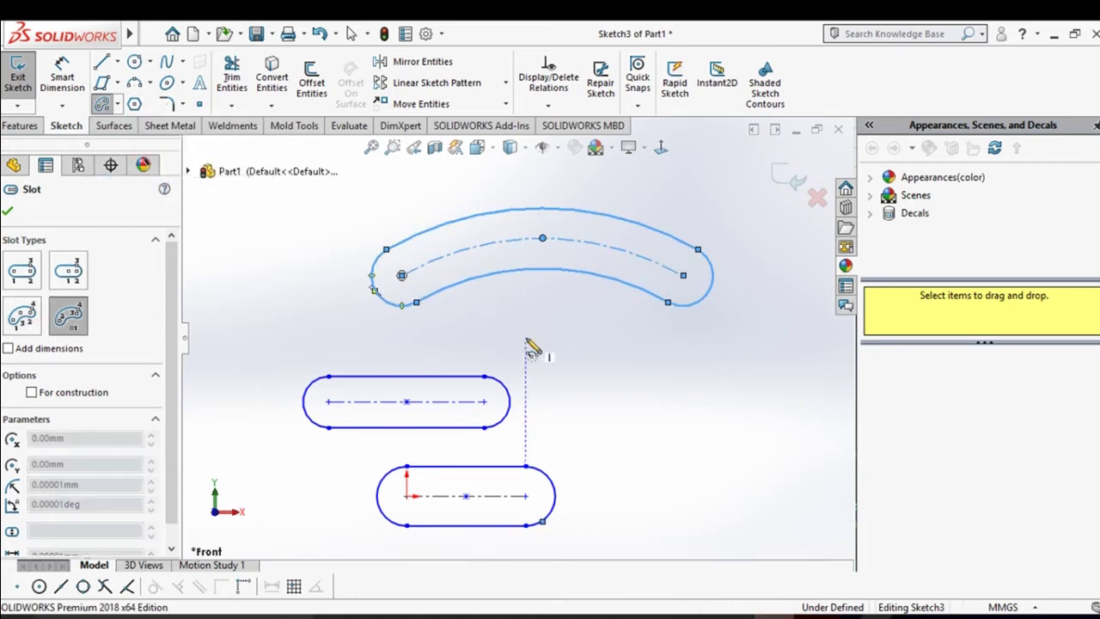
scroll(538, 344, "up", 5)
scroll(528, 309, "down", 3)
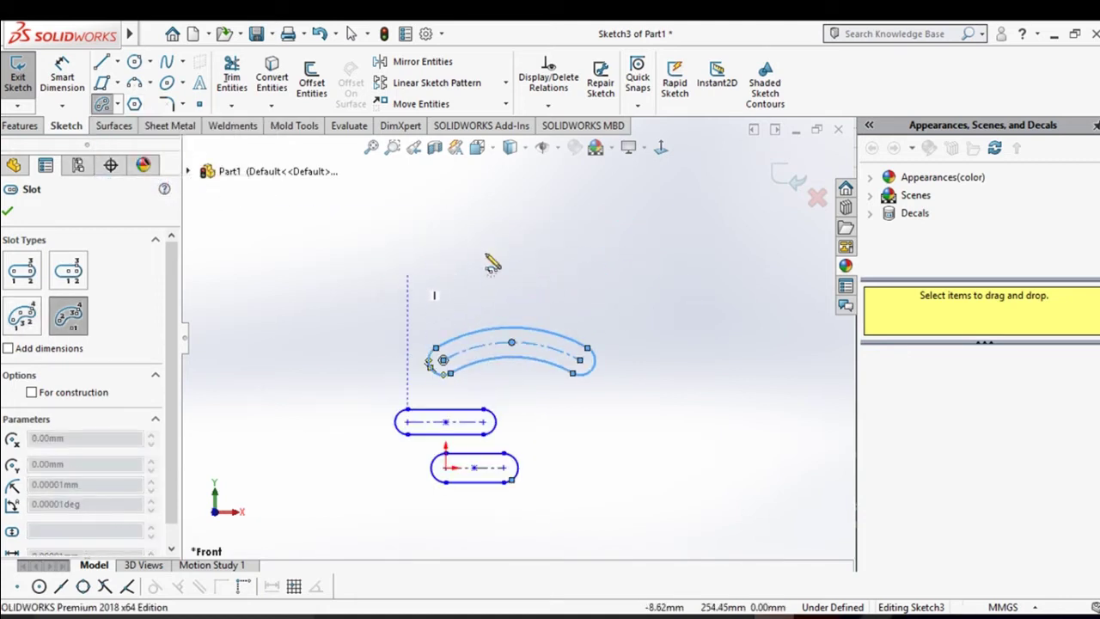
left_click(504, 234)
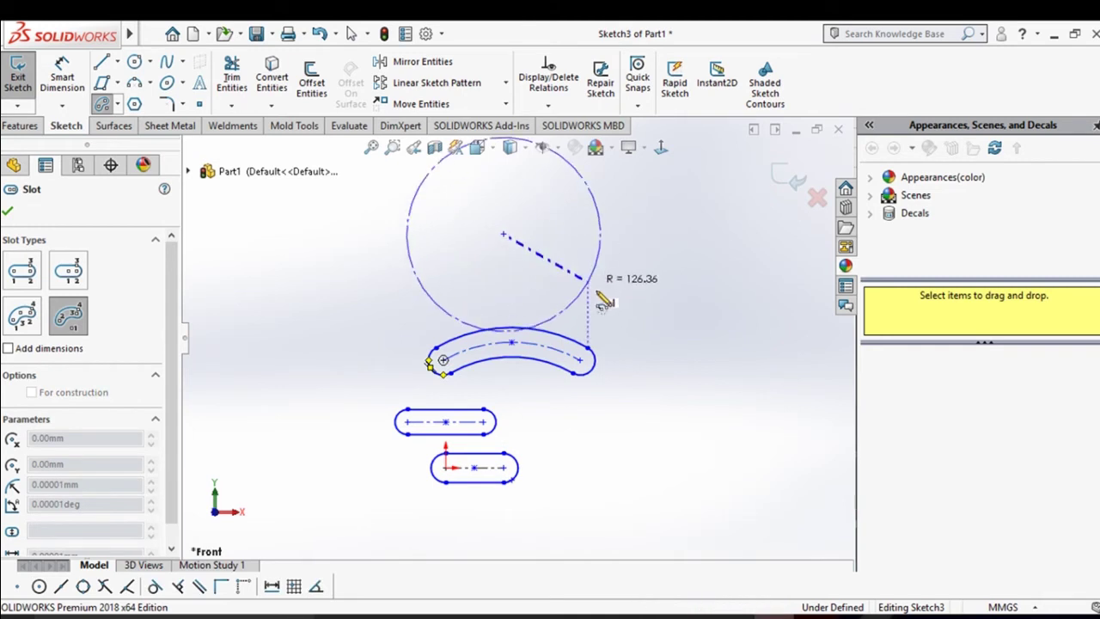
scroll(701, 283, "up", 2)
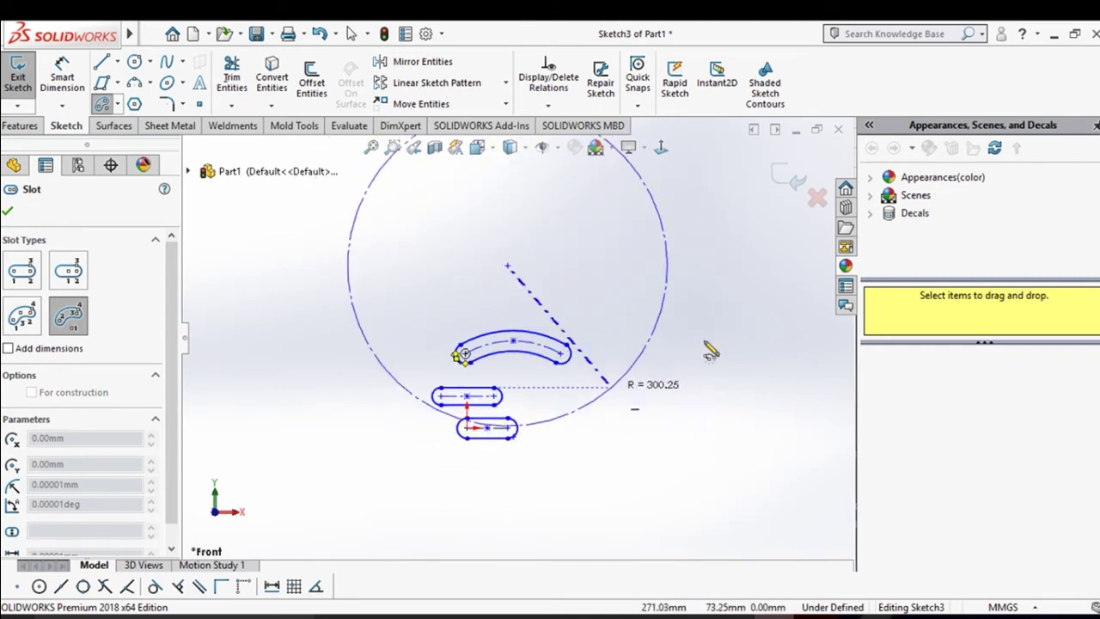
left_click(657, 230)
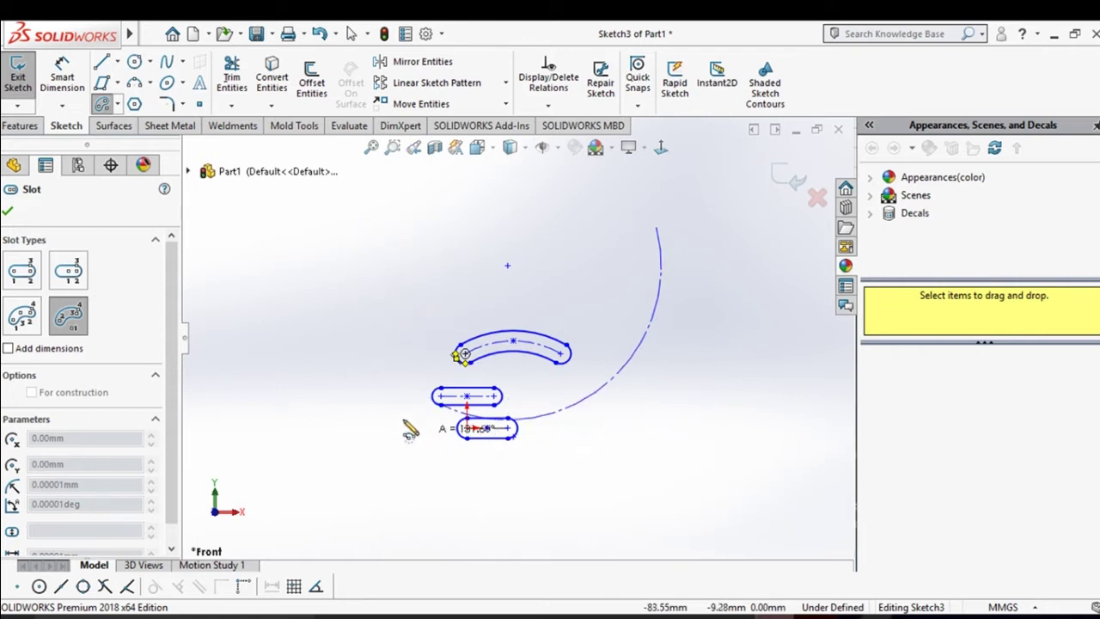
left_click(394, 226)
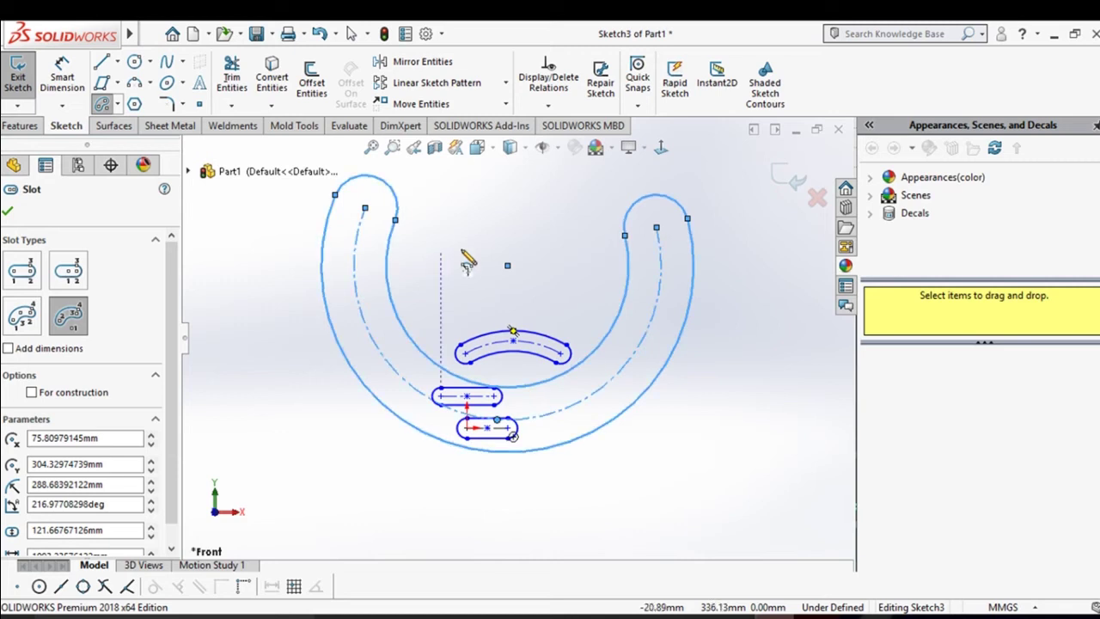
Exit the slot tool and delete all four slots from the sketch.
scroll(462, 248, "up", 2)
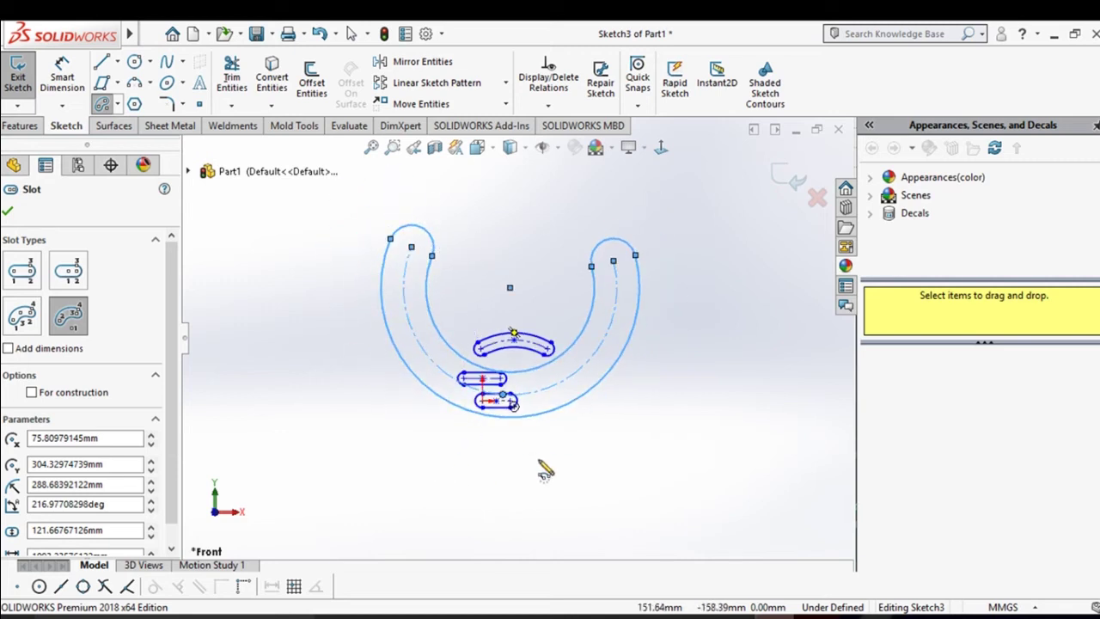
left_click(123, 103)
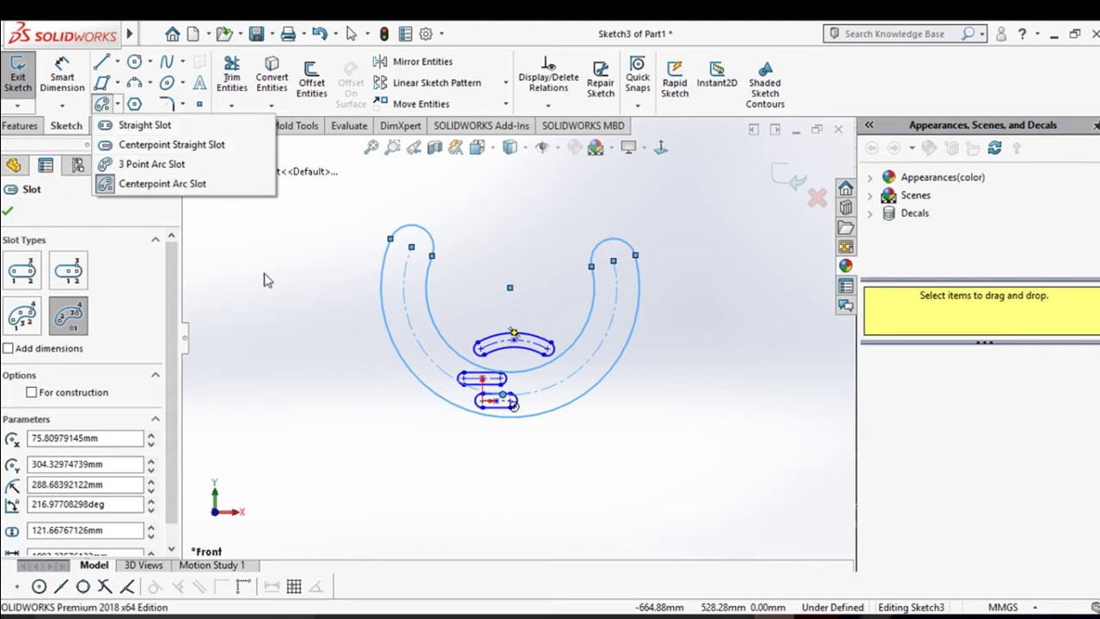
left_click(293, 256)
key("Escape")
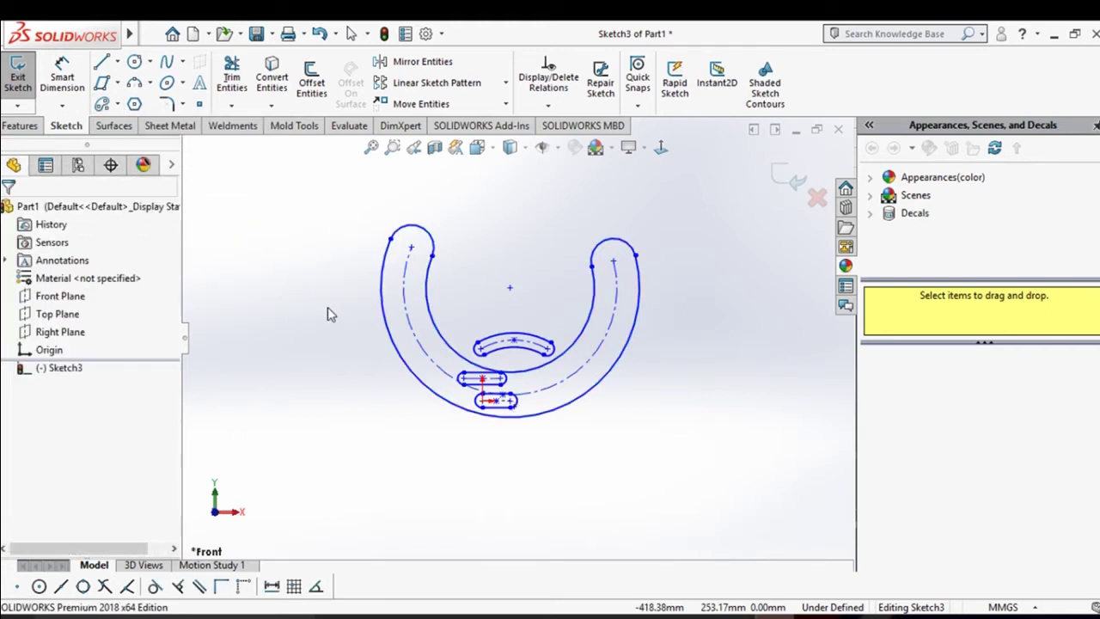
mouse_move(342, 182)
left_mouse_down()
mouse_move(506, 393)
mouse_move(689, 445)
mouse_move(688, 430)
left_mouse_up()
key("Delete")
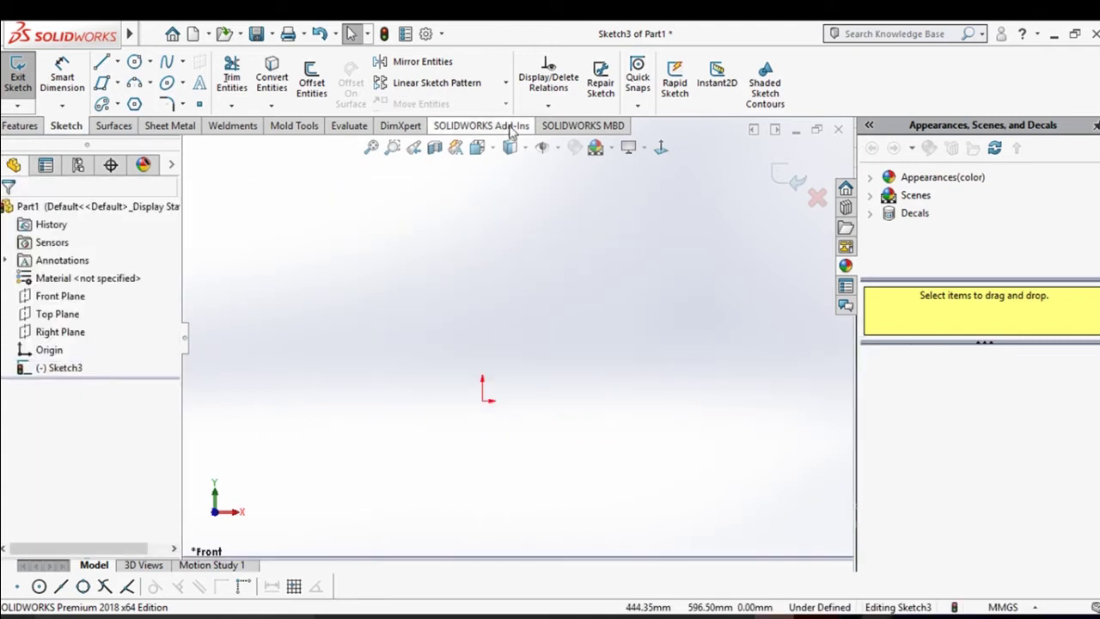
Draw a centre-based circle of about 326 mm radius, centred about 20 mm left of and 216 mm above the origin.
left_click(152, 62)
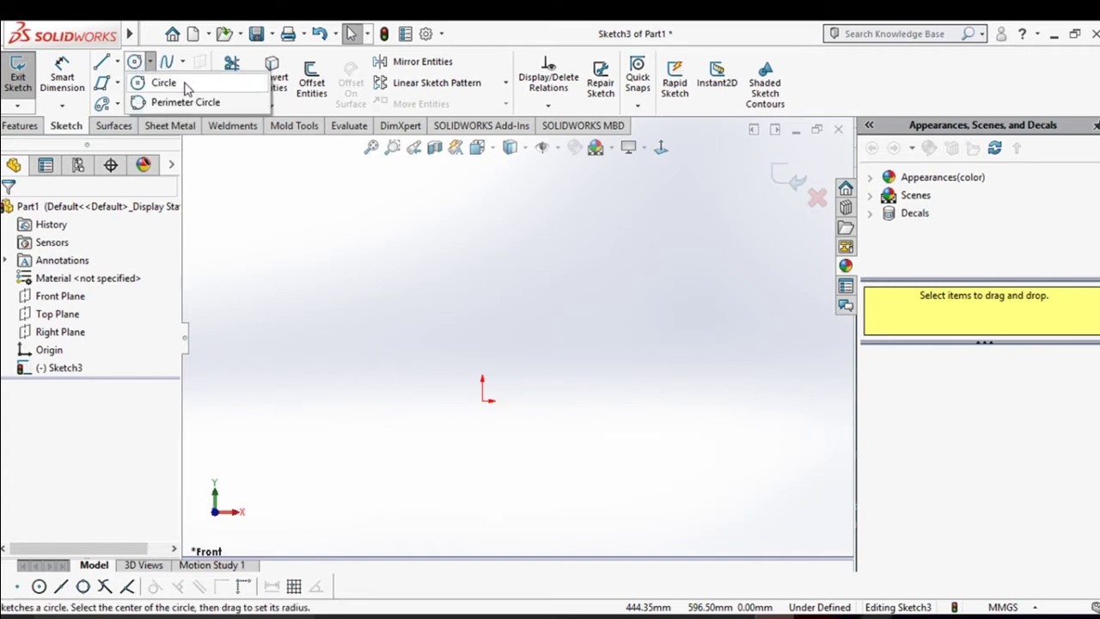
left_click(164, 83)
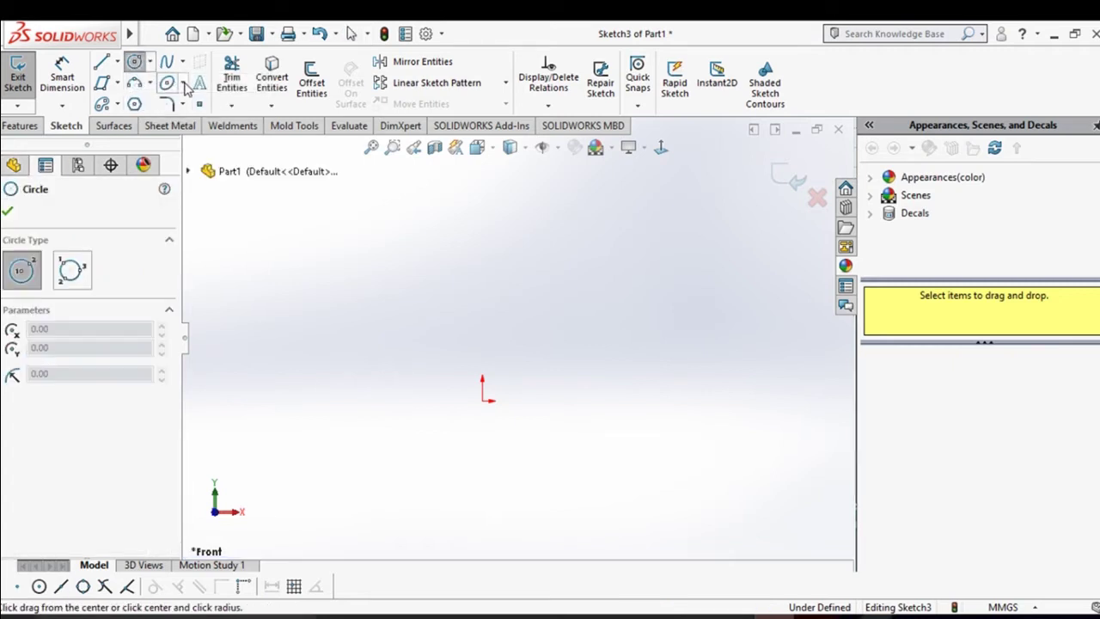
left_click(476, 321)
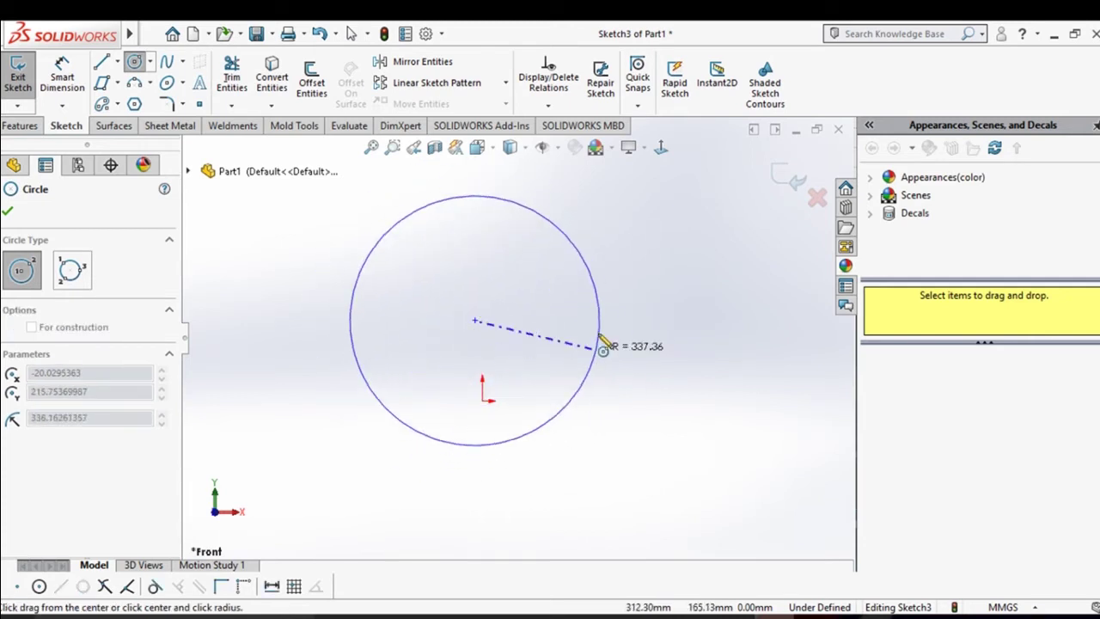
left_click(598, 312)
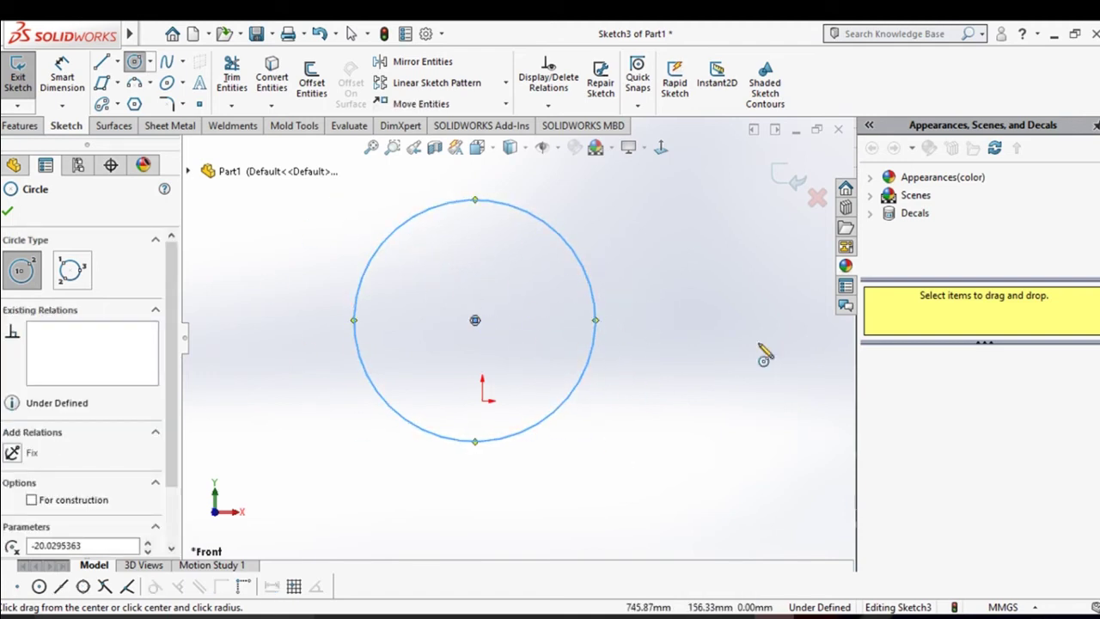
Dimension the circle's diameter and set it to 50 mm.
left_click(65, 83)
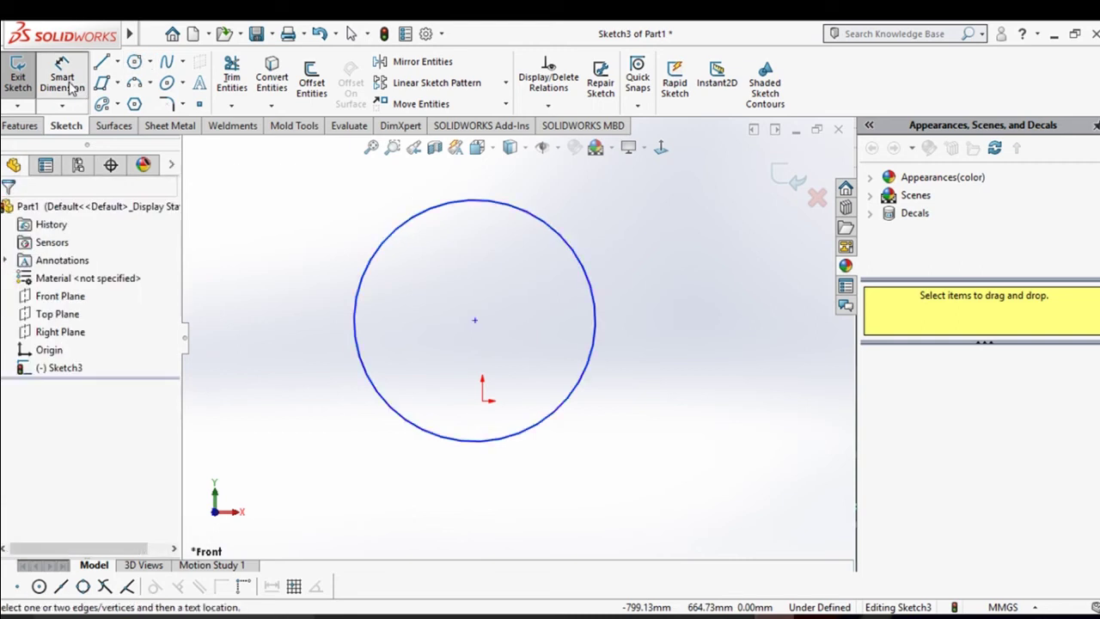
left_click(585, 263)
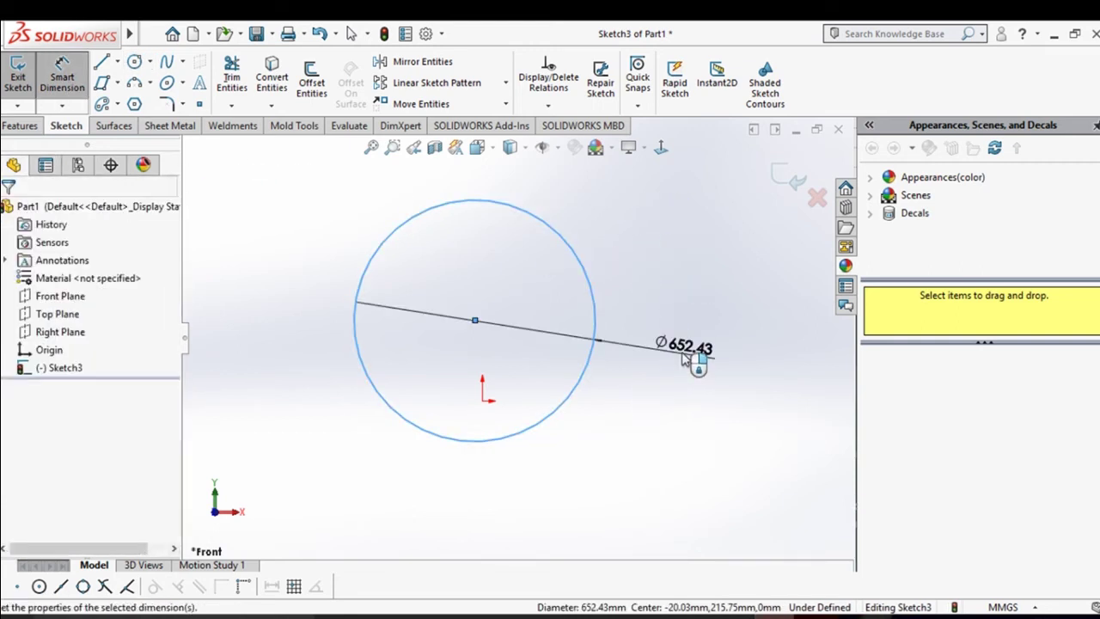
left_click(695, 362)
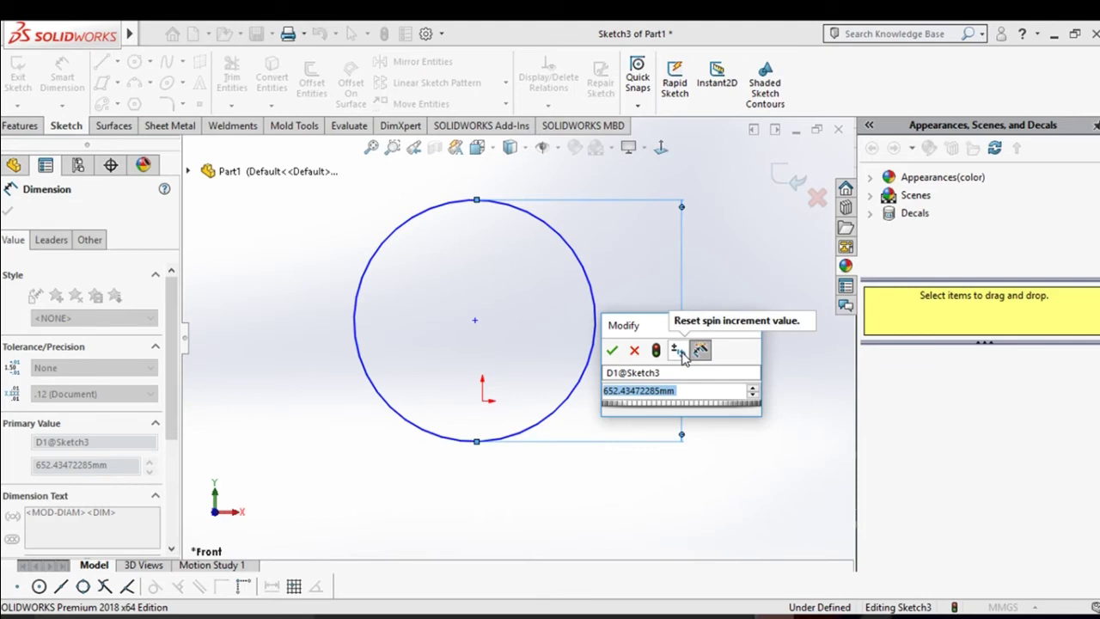
type("50")
key("Return")
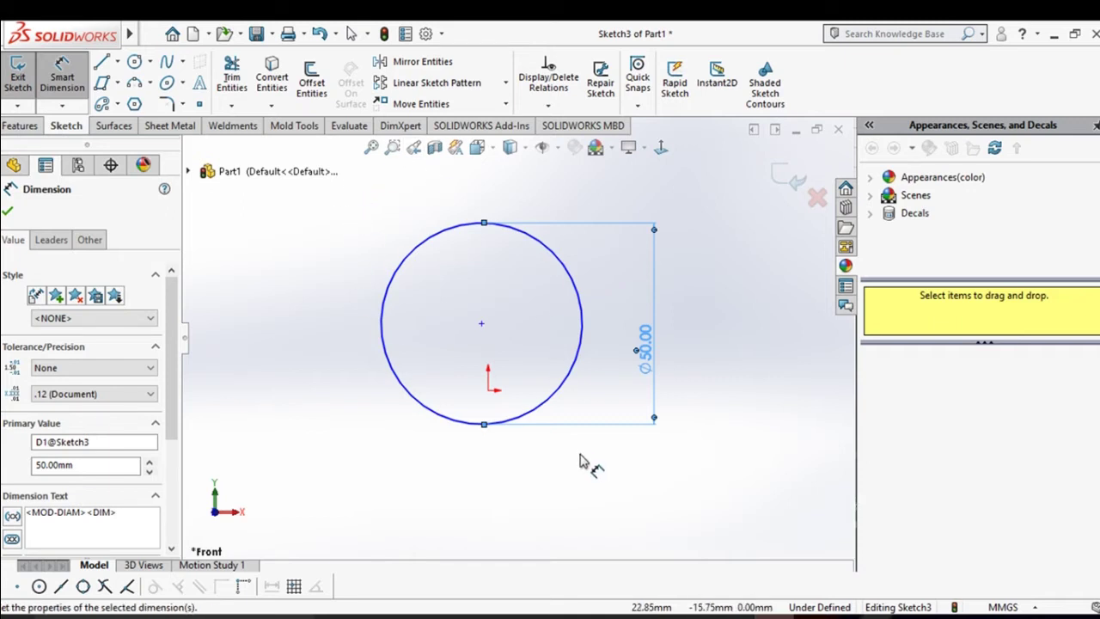
key("Escape")
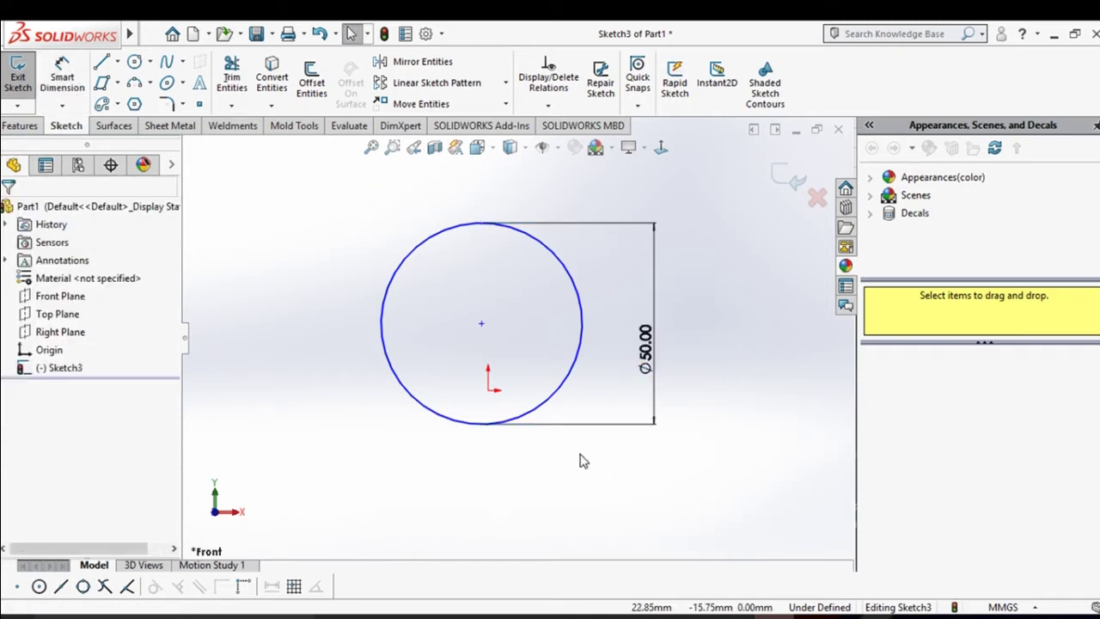
Delete the 50 mm circle together with its diameter dimension.
left_click(573, 381)
key("Delete")
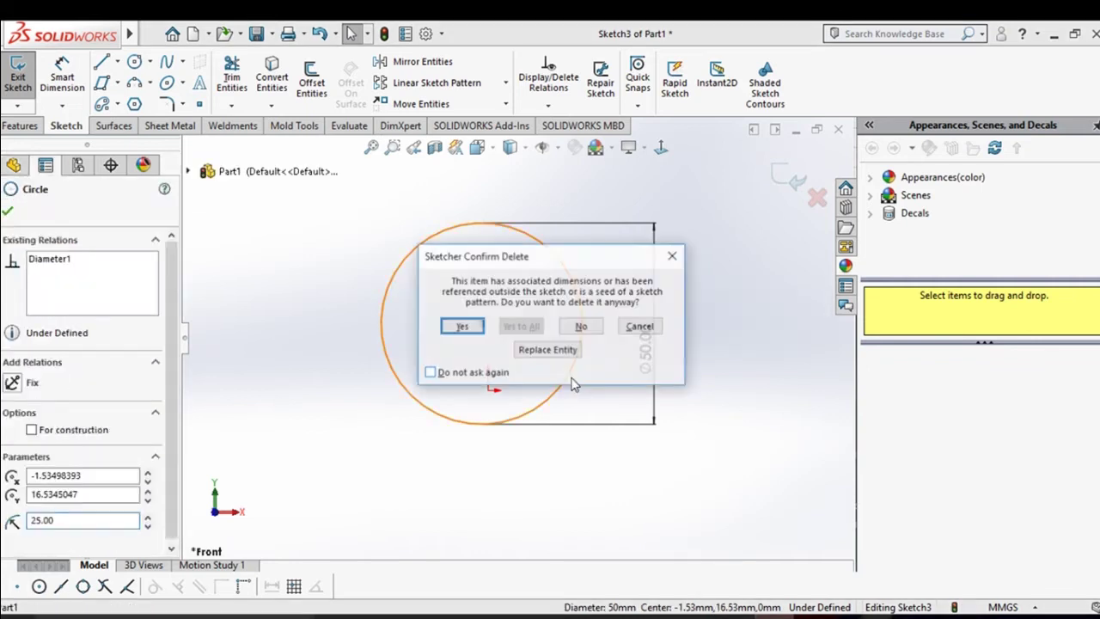
left_click(462, 330)
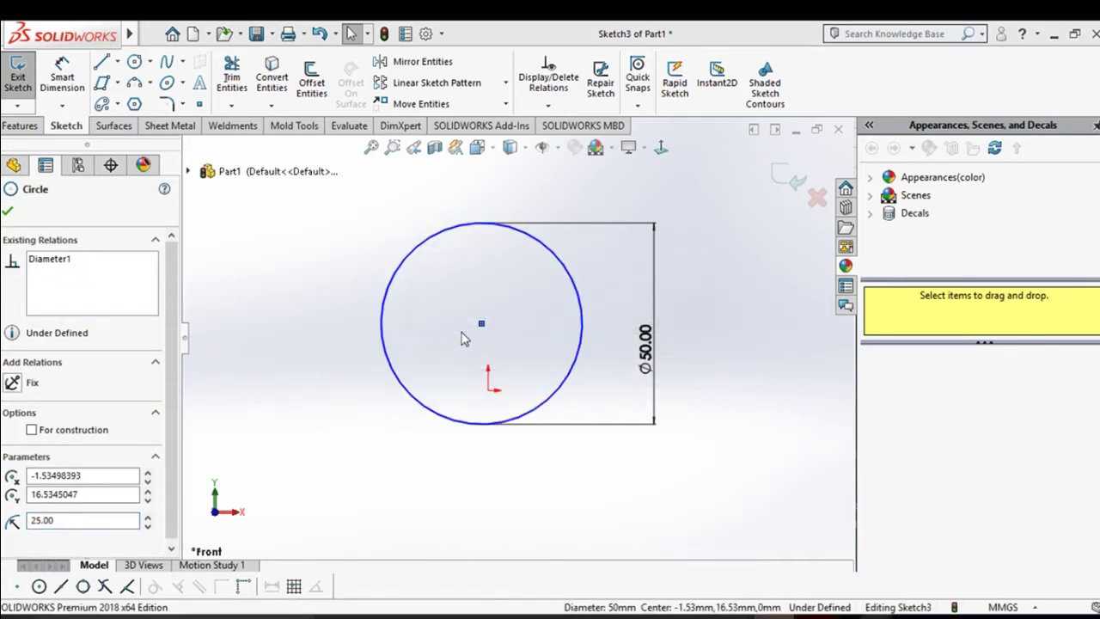
Draw a perimeter circle through three points so that it encloses the origin, centred about 10 mm to the origin's right.
left_click(151, 64)
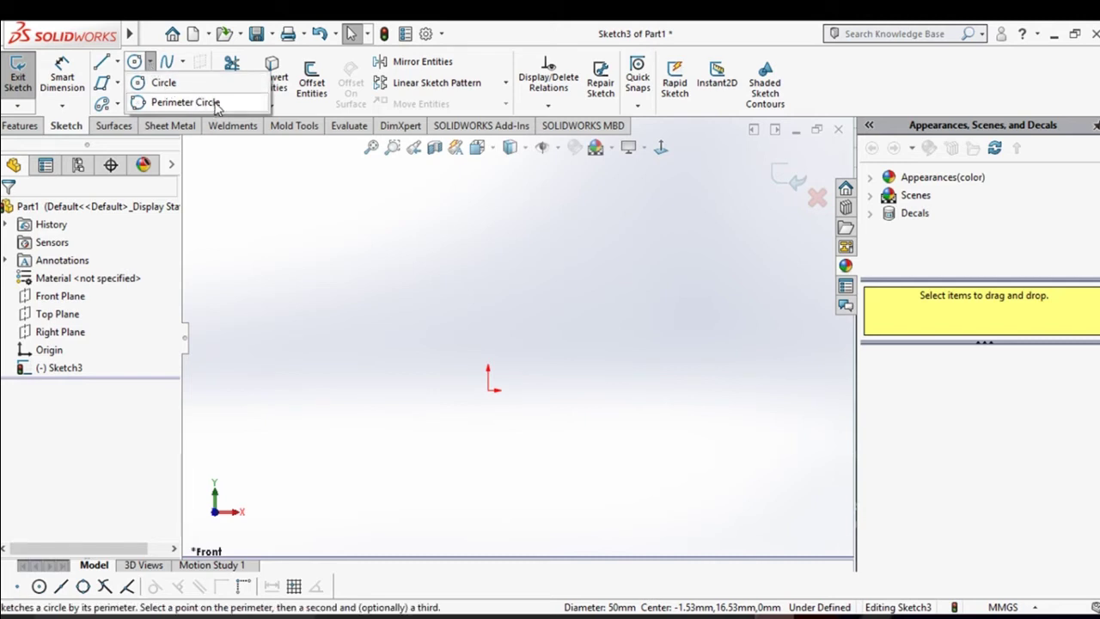
left_click(185, 102)
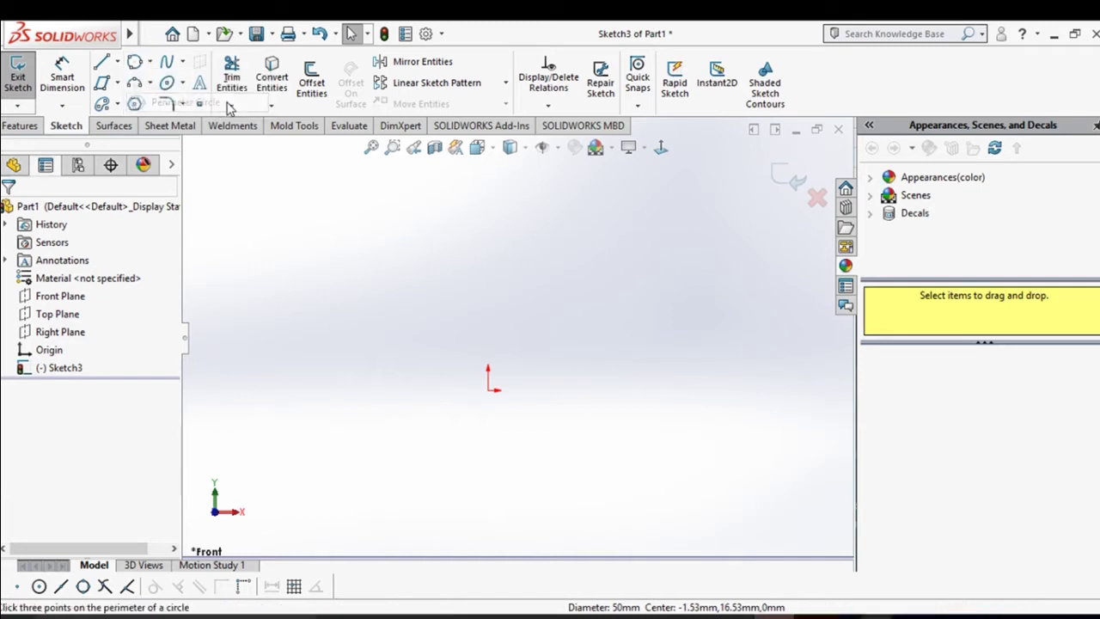
left_click(489, 243)
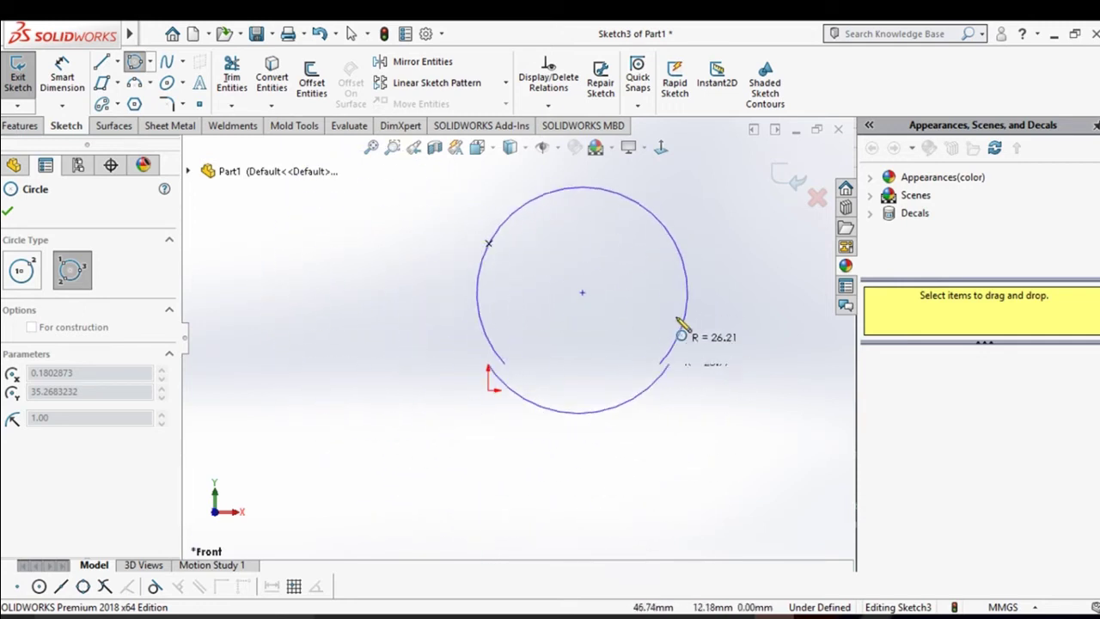
left_click(611, 274)
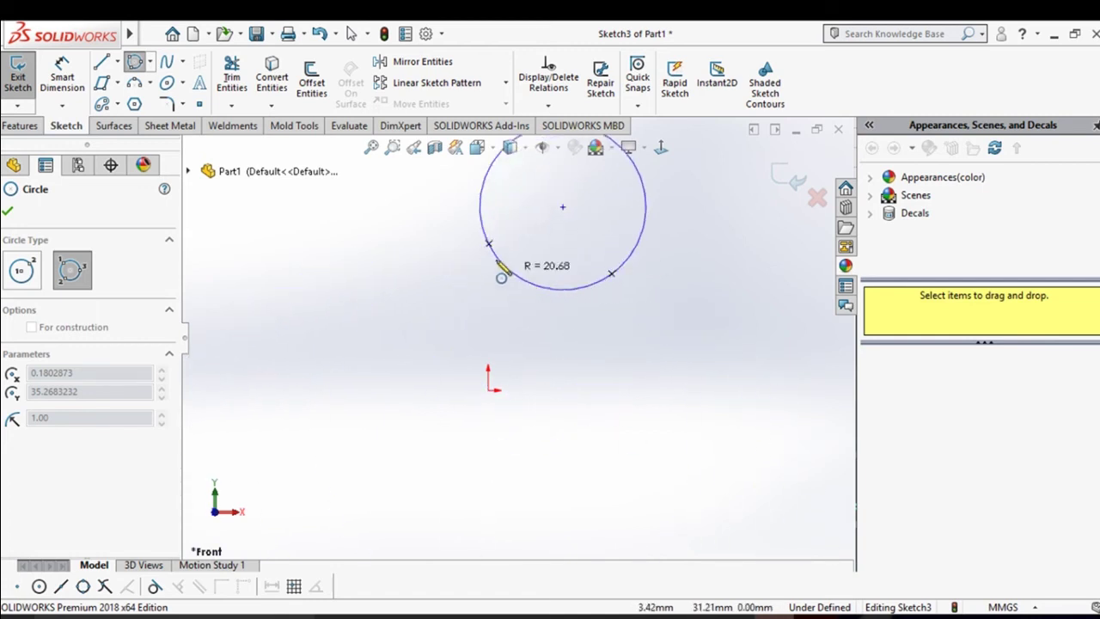
left_click(565, 457)
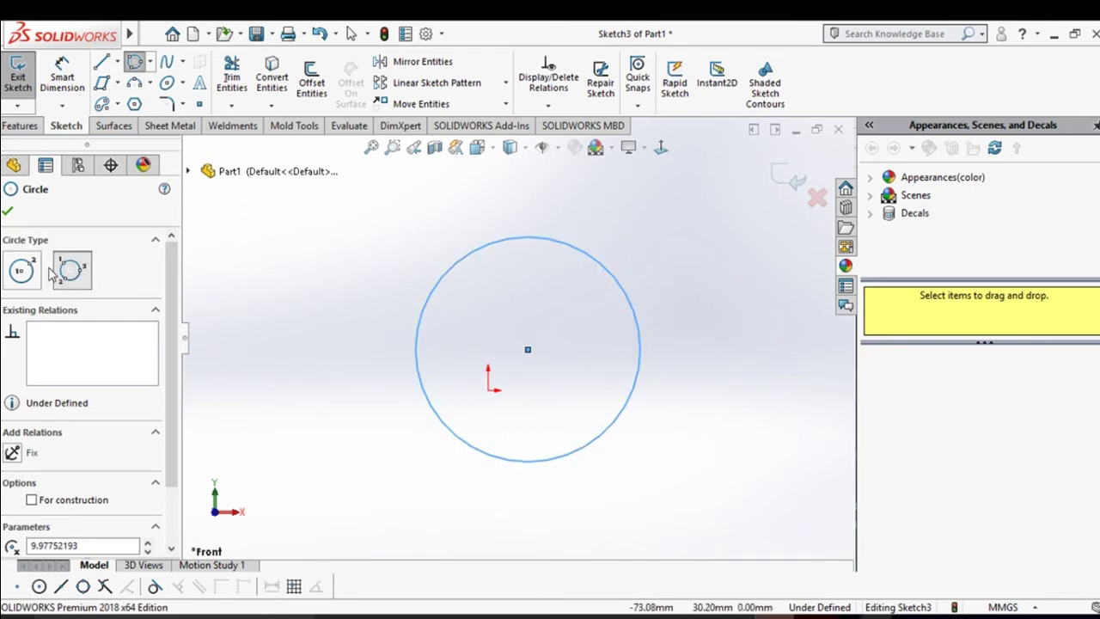
Accept the perimeter circle and delete it from the sketch.
left_click(8, 211)
left_click_drag(331, 217, 713, 488)
key("Delete")
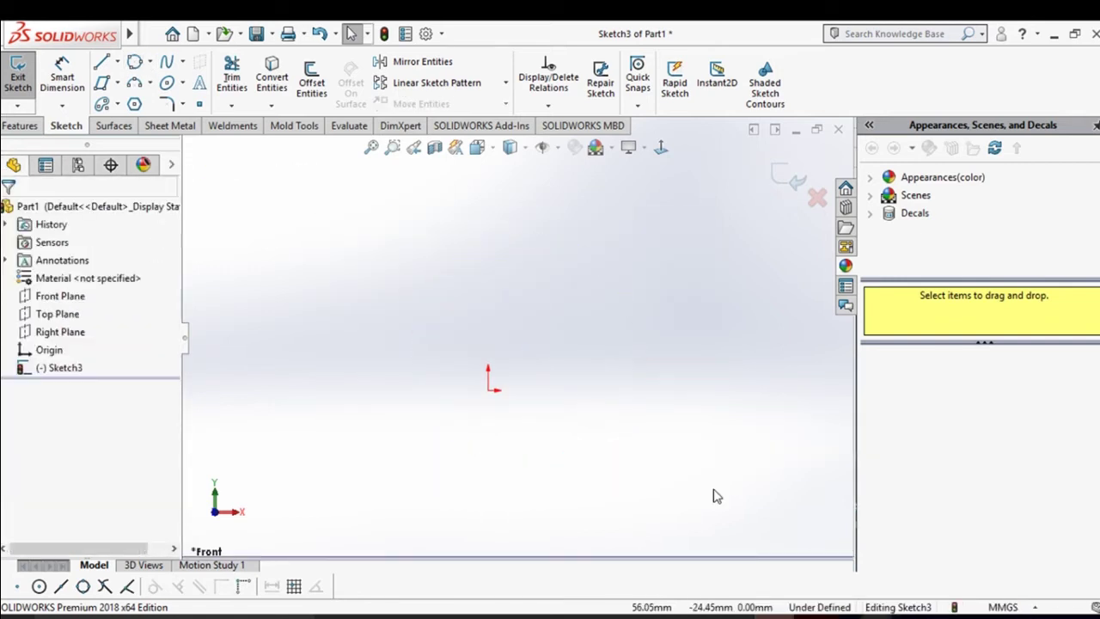
Draw a nearly closed centerpoint arc of about 34 mm radius around the origin, leaving a small gap on its left side.
left_click(152, 84)
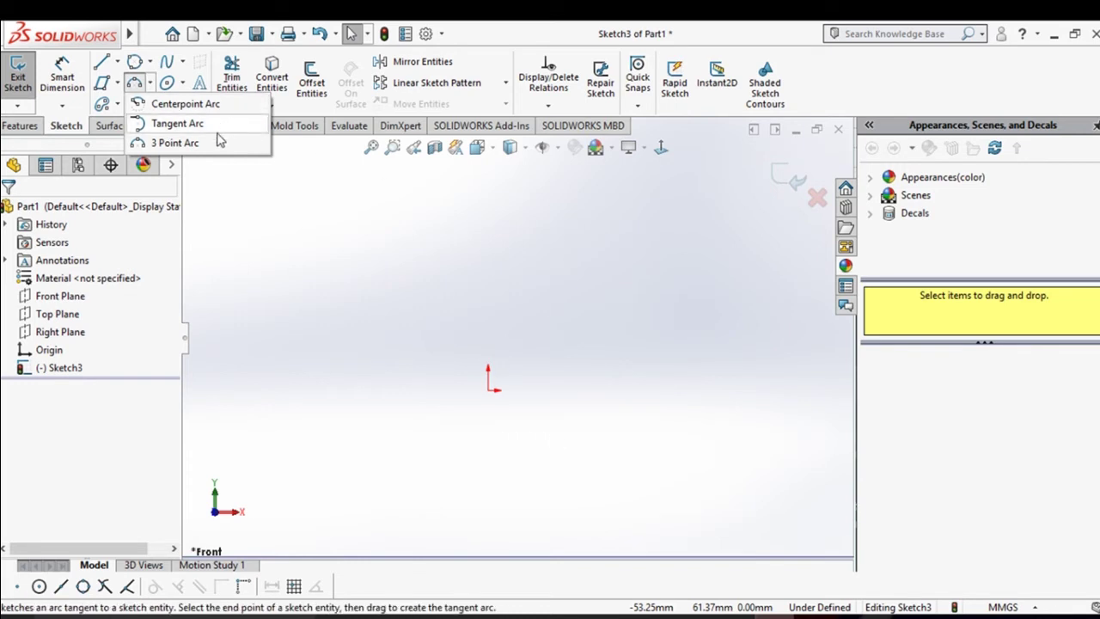
left_click(203, 107)
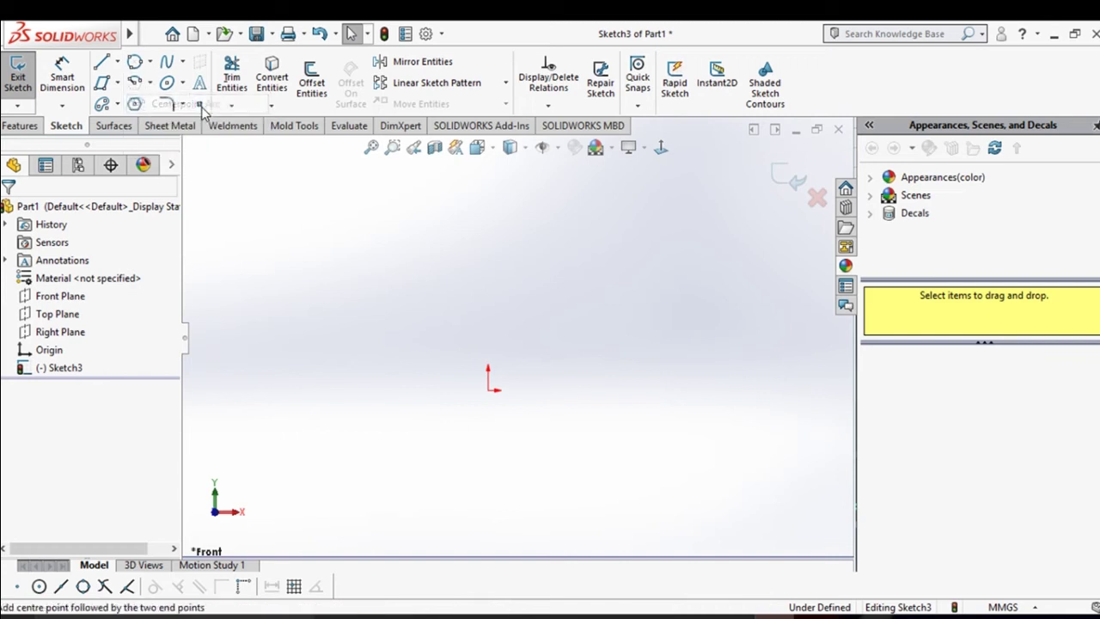
left_click(457, 312)
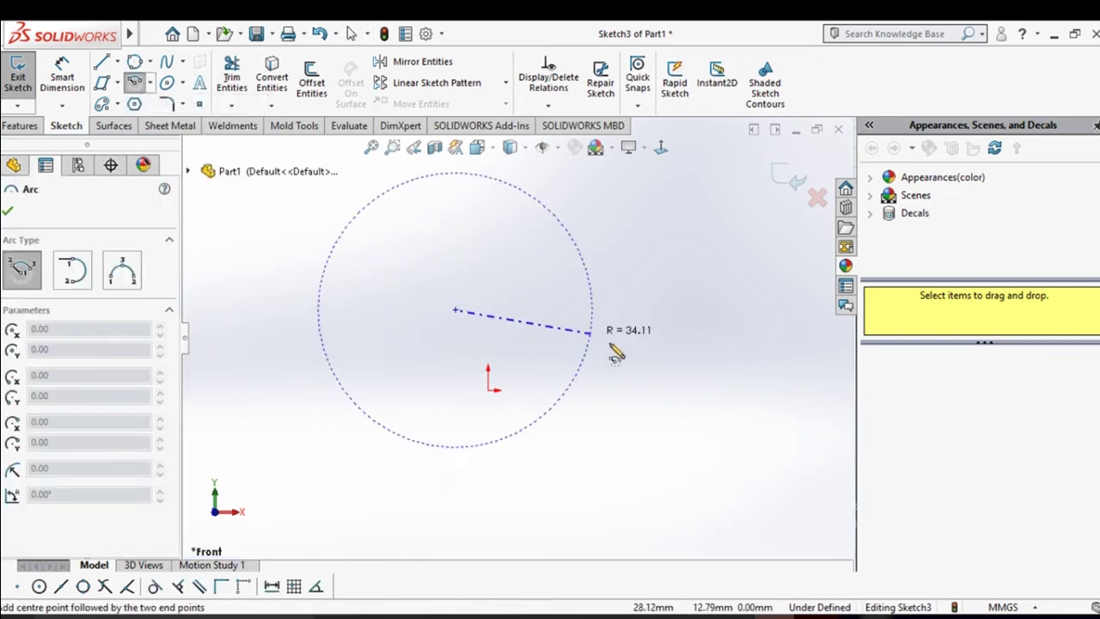
left_click(319, 310)
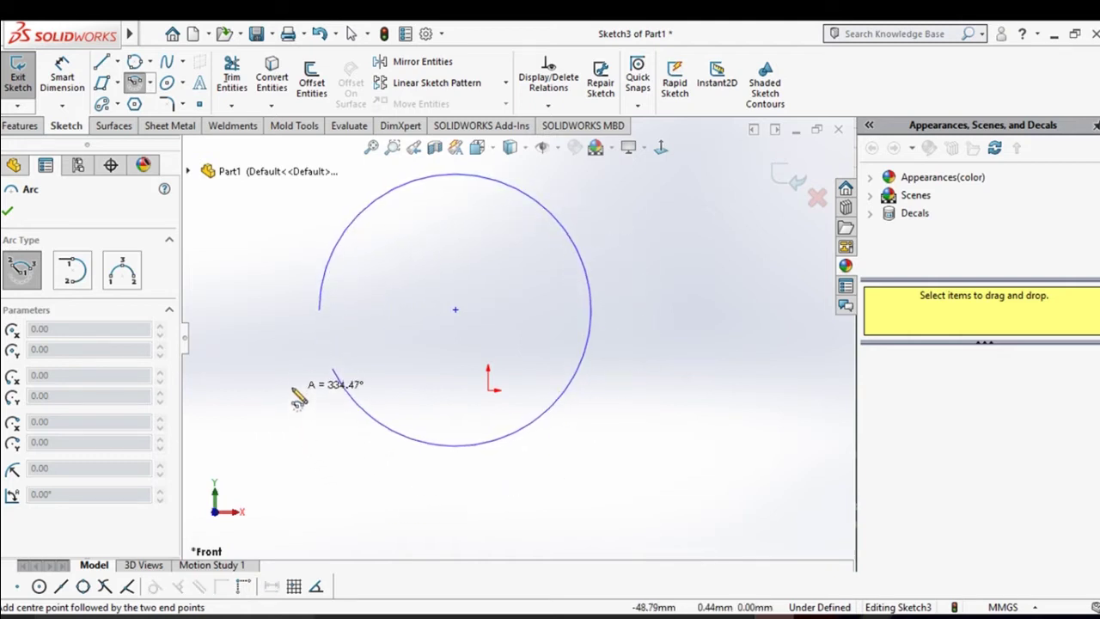
left_click(325, 350)
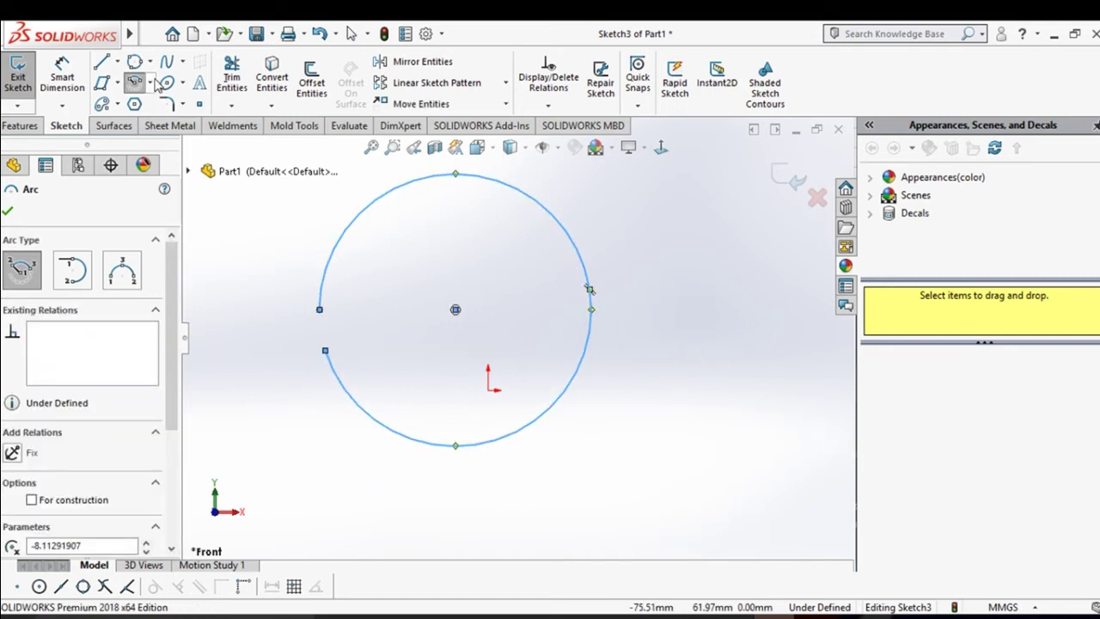
left_click(153, 82)
left_click(198, 129)
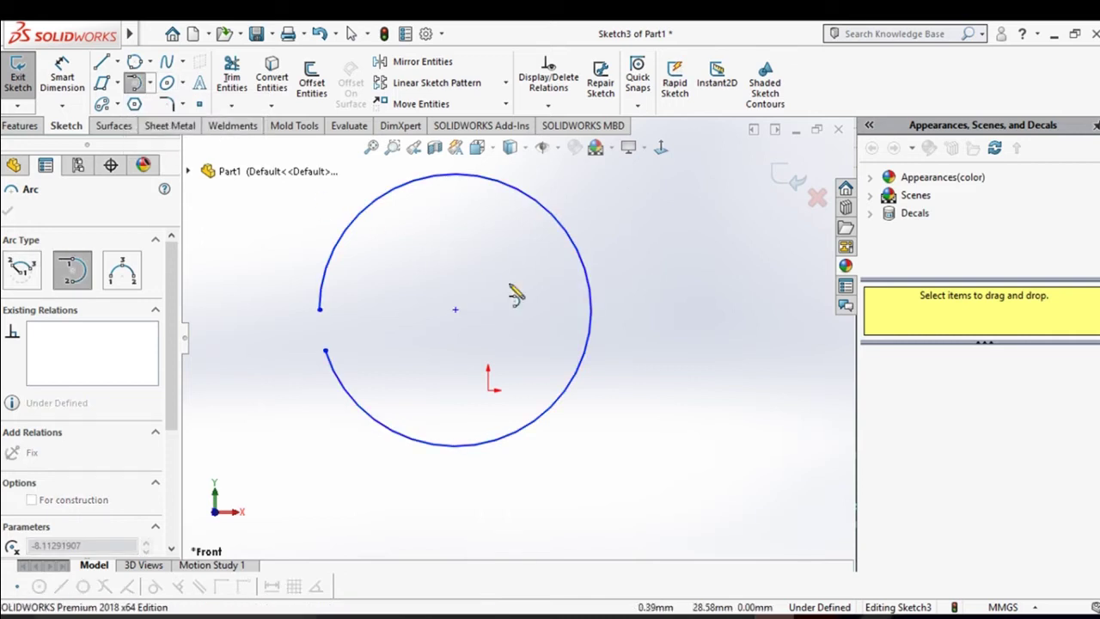
scroll(516, 293, "up", 5)
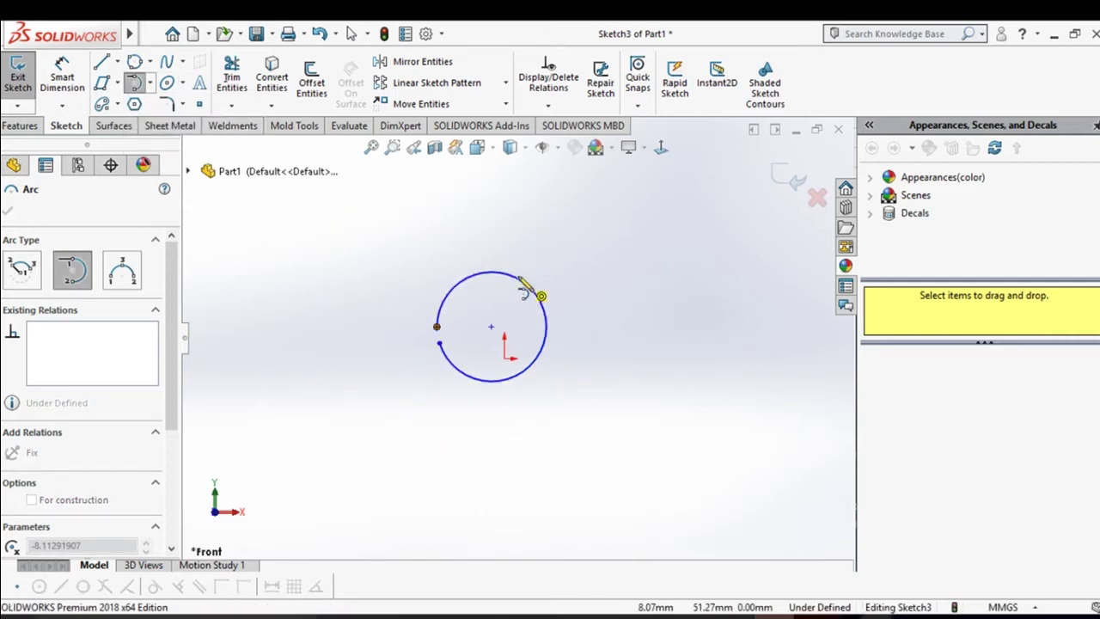
Draw a circle slightly smaller than the arc, just clear of its upper right side.
left_click(135, 62)
left_click(150, 62)
left_click(162, 83)
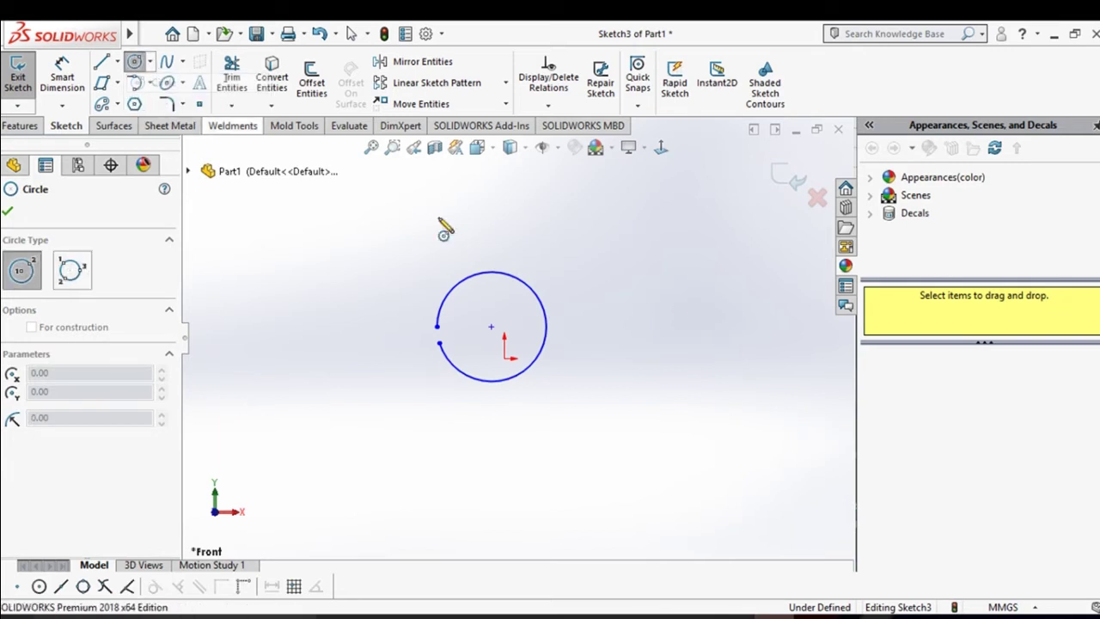
left_click(555, 240)
left_click(566, 284)
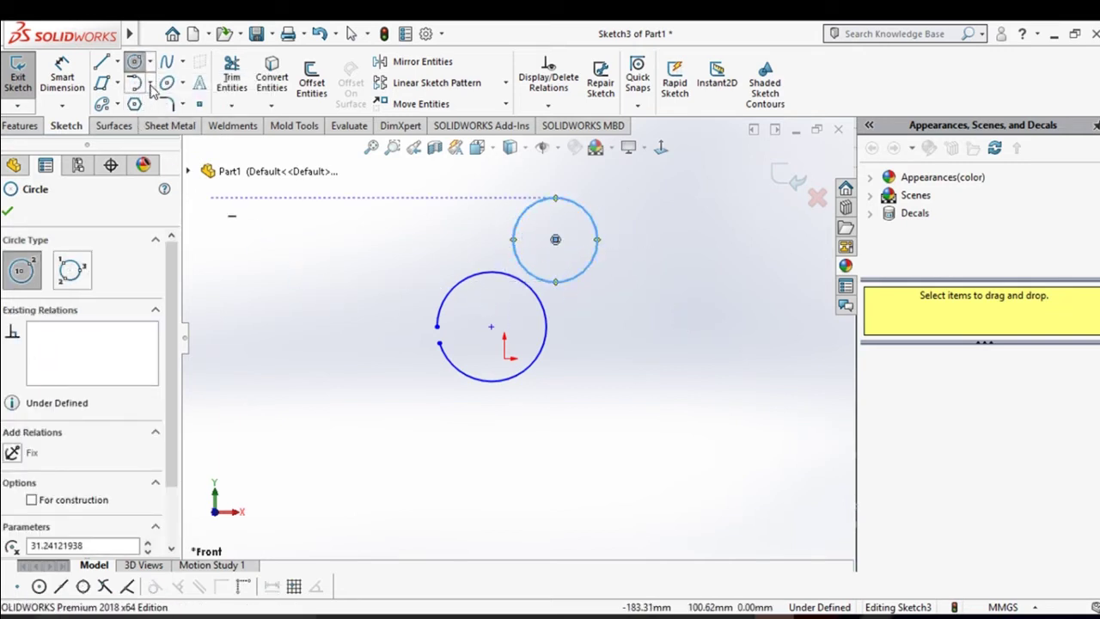
Try to draw a tangent arc from the edge of the large arc to the edge of the neighbouring circle.
left_click(150, 84)
left_click(169, 122)
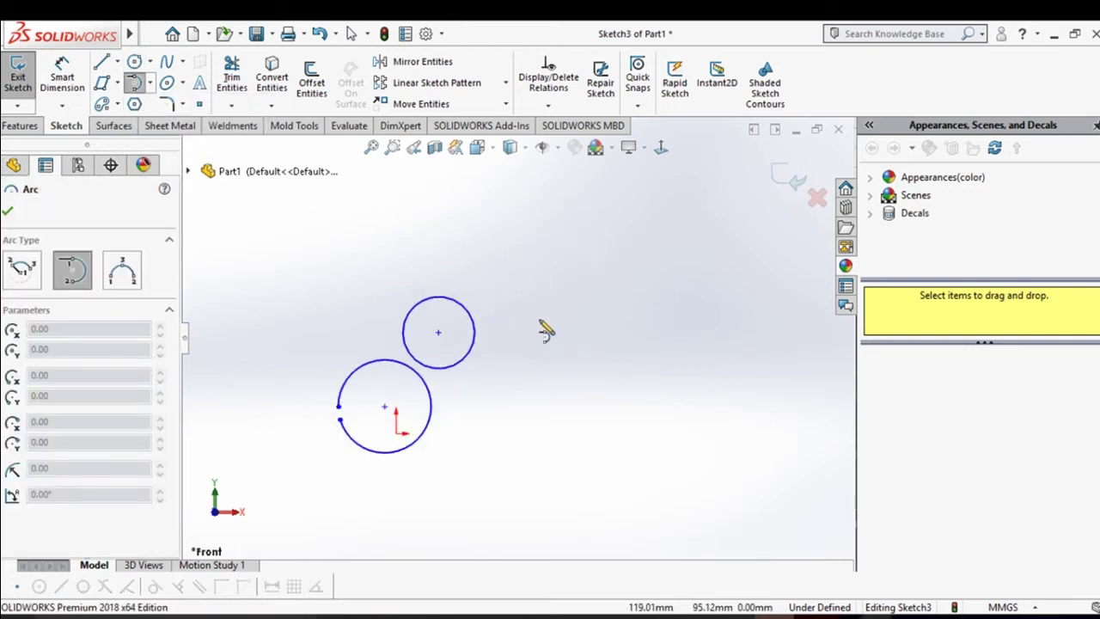
scroll(544, 331, "down", 2)
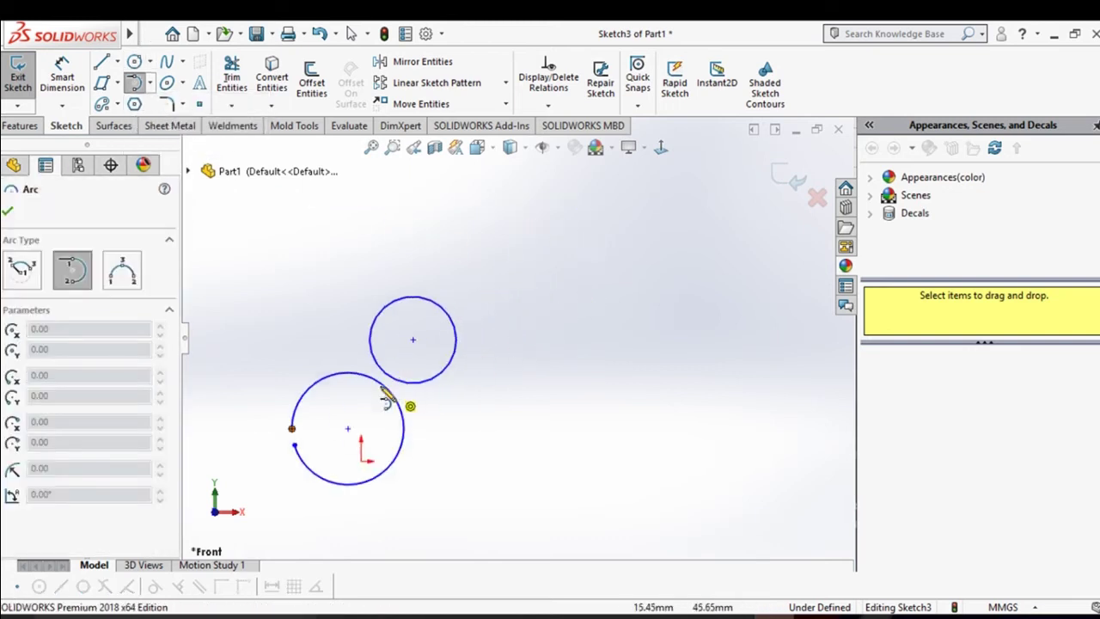
left_click(320, 387)
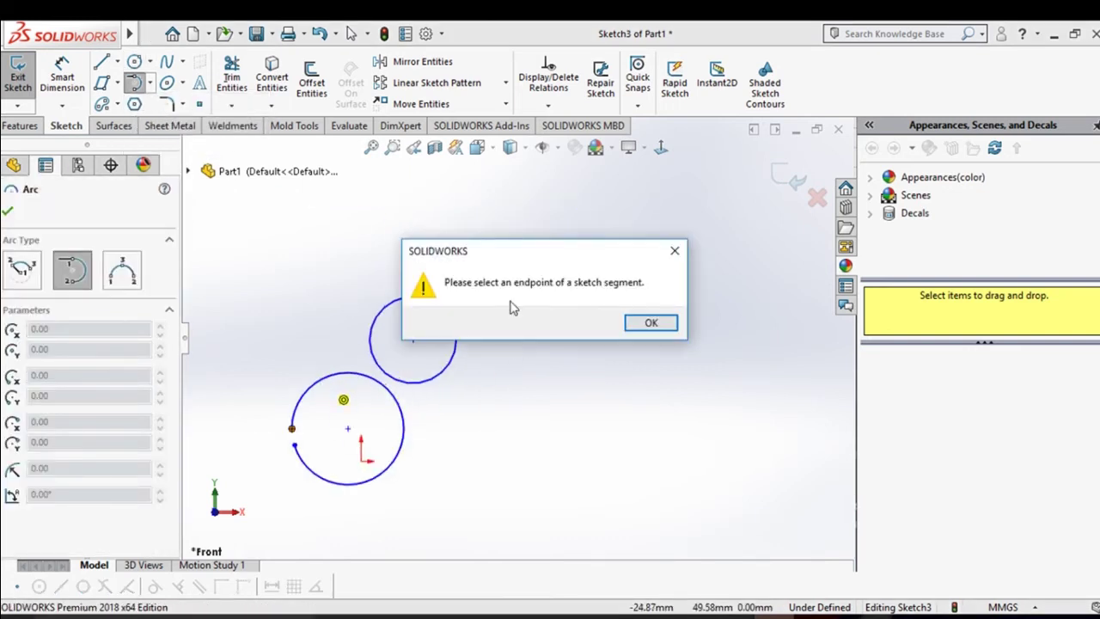
left_click(373, 337)
left_click(651, 323)
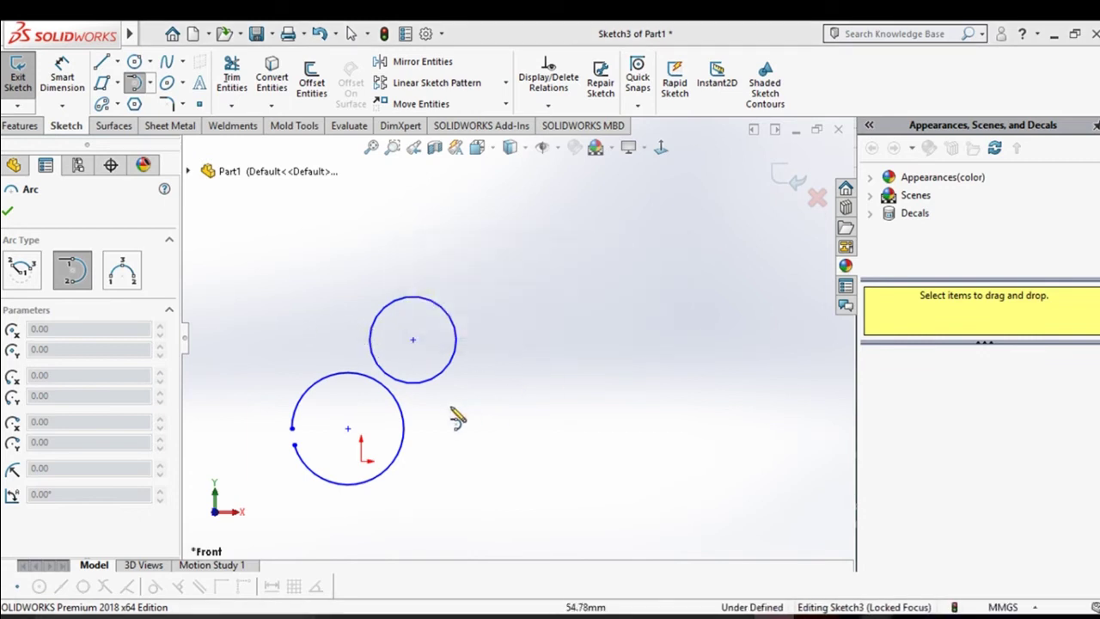
left_click(472, 415)
left_click(650, 323)
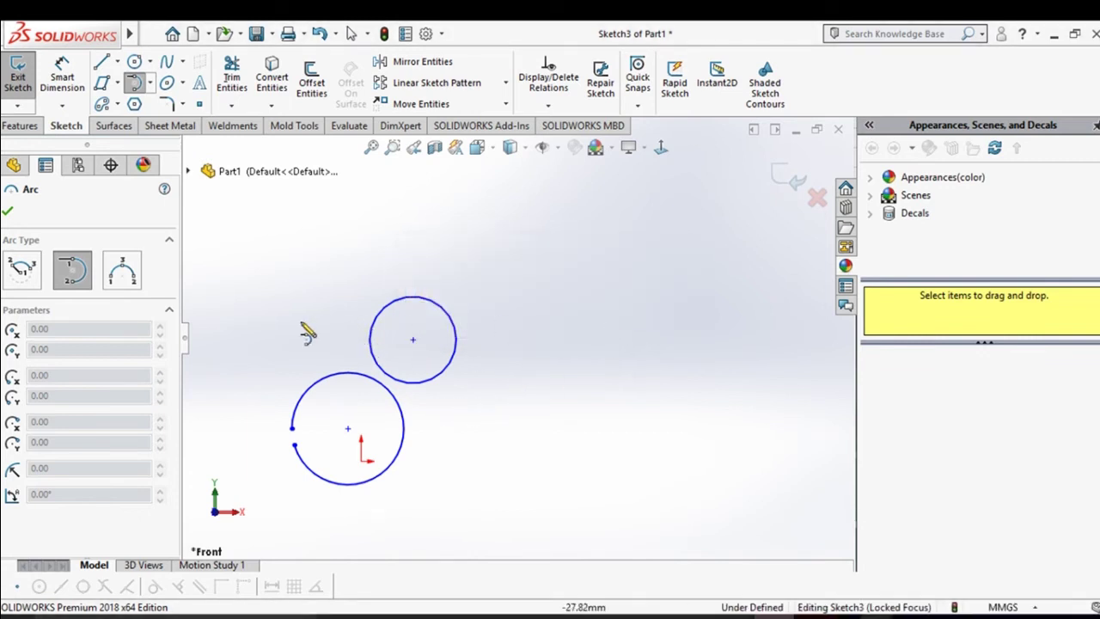
Restart the Tangent Arc tool and try to start an arc from an empty spot between the arc and the circle.
left_click(6, 207)
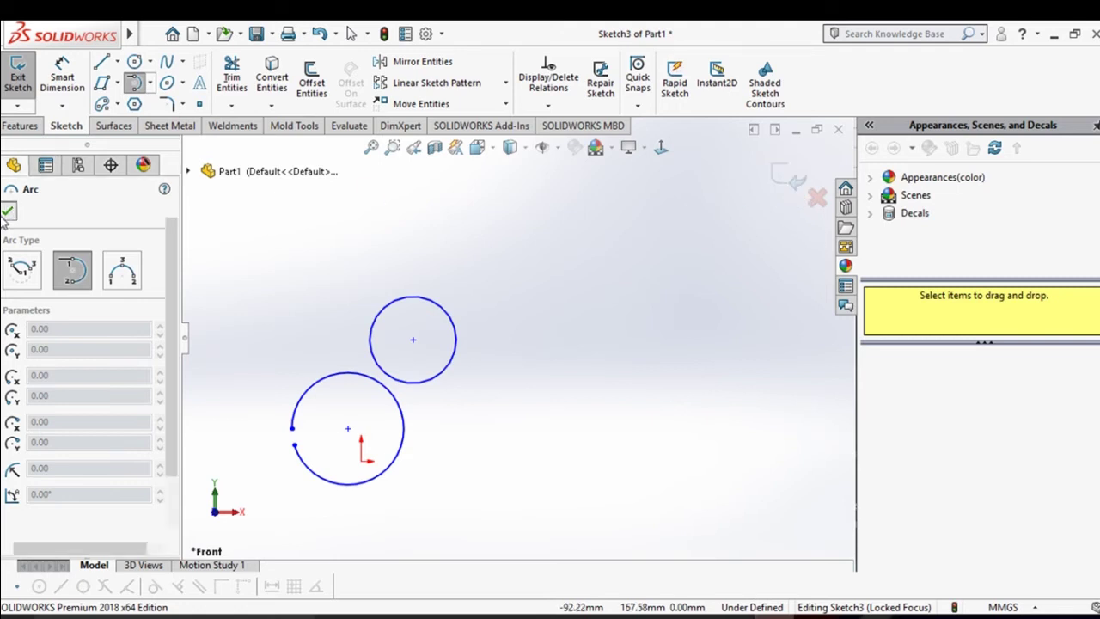
scroll(400, 387, "up", 2)
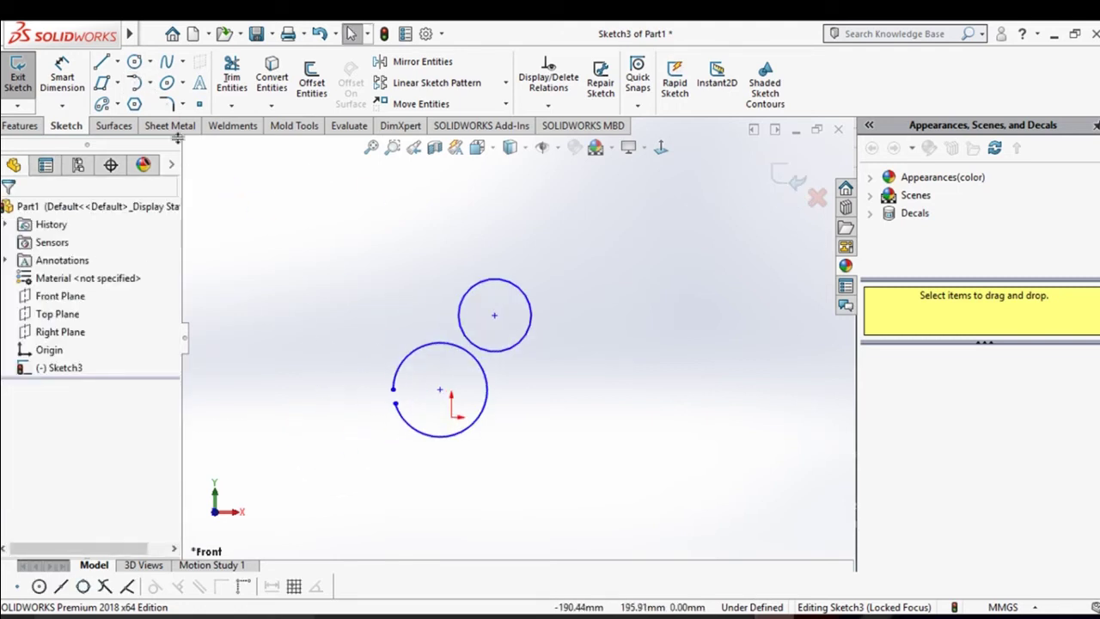
left_click(150, 83)
left_click(168, 124)
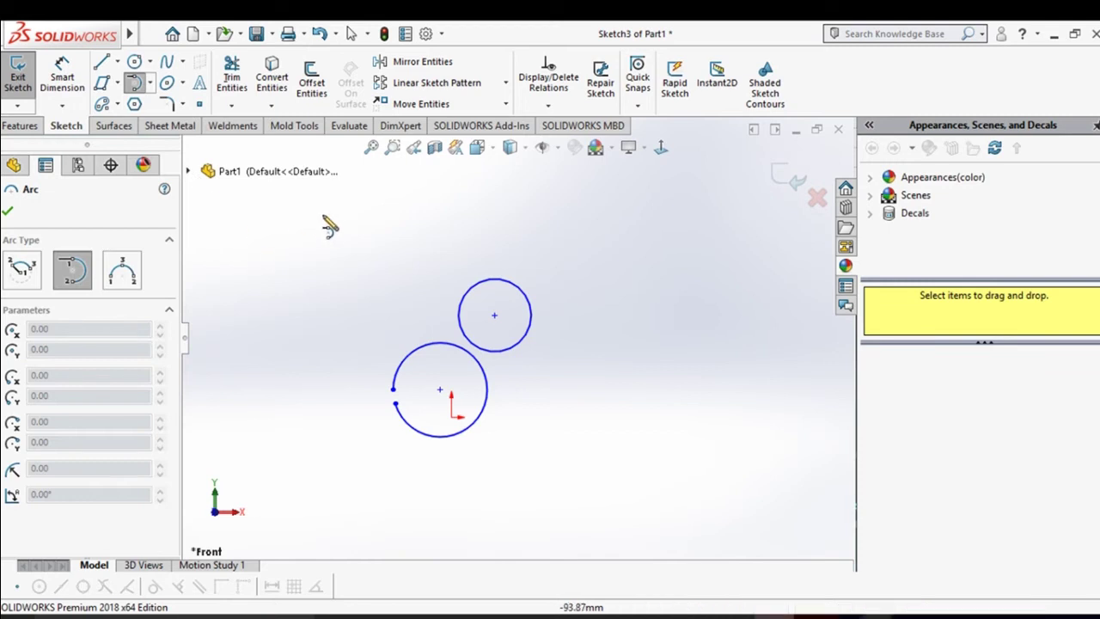
left_click(422, 302)
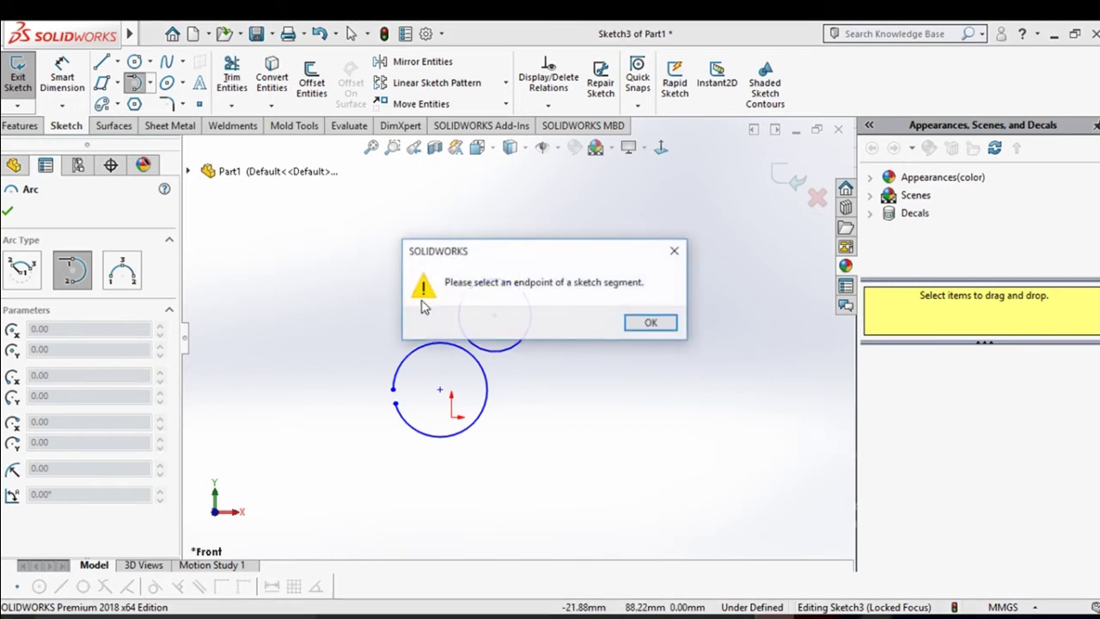
left_click(649, 322)
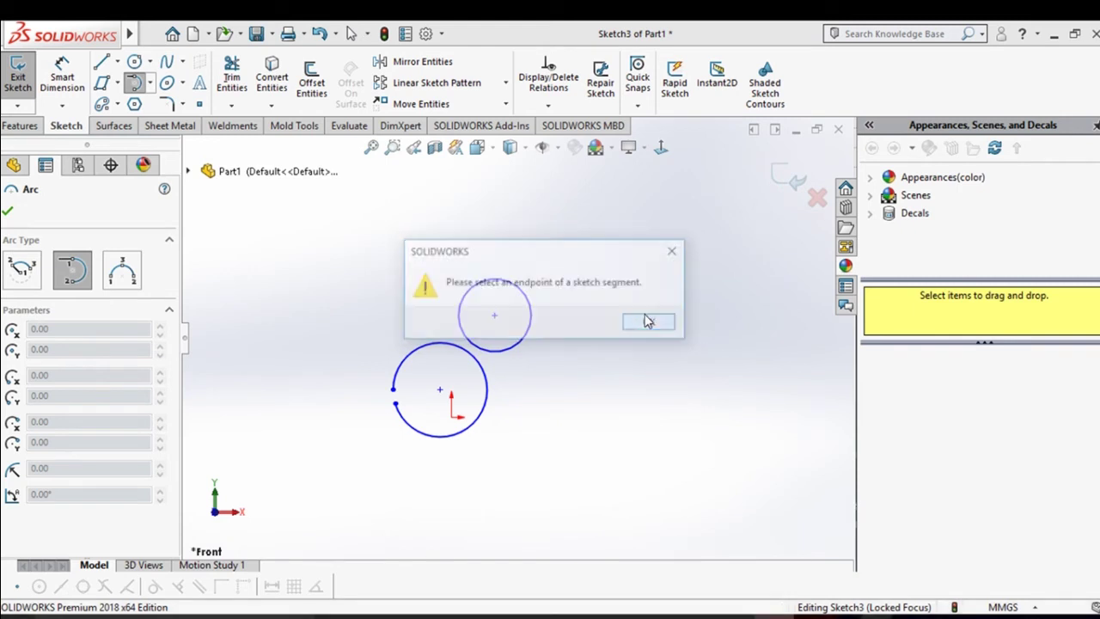
Draw a tangent arc from the upper endpoint of the large arc's gap to the upper left edge of the neighbouring circle.
left_click(393, 389)
scroll(358, 420, "up", 6)
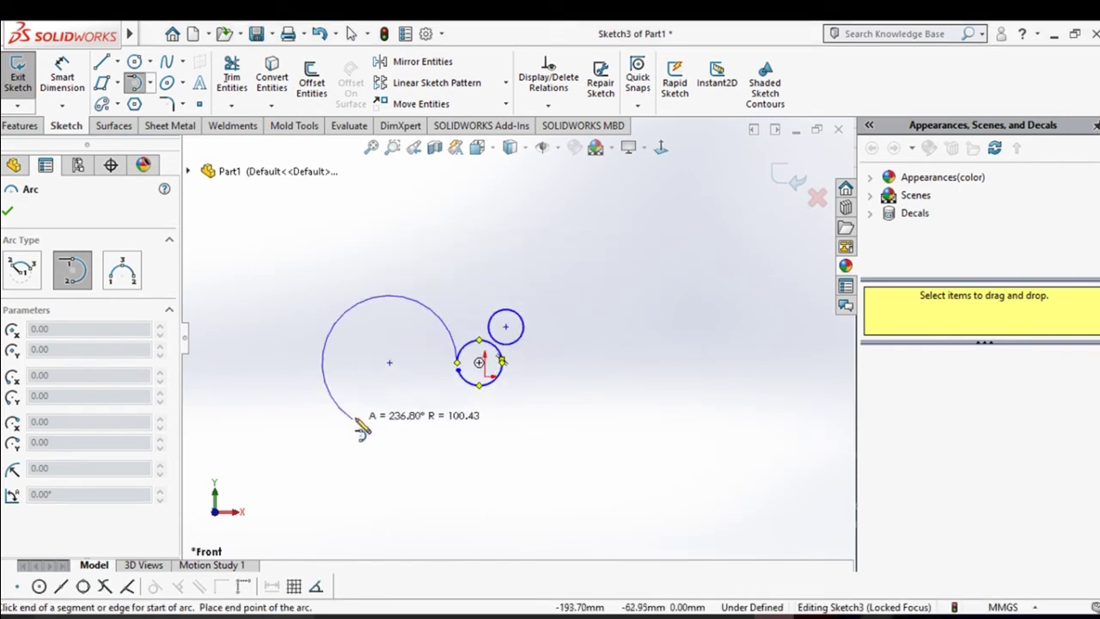
scroll(448, 378, "down", 6)
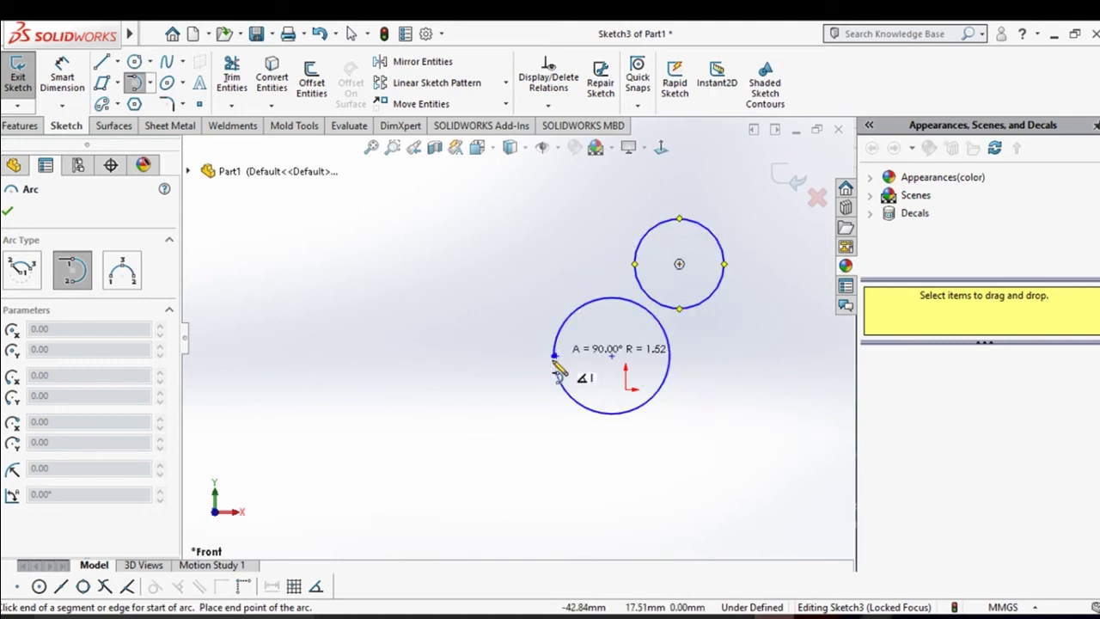
left_click(649, 232)
right_click(575, 246)
left_click(604, 250)
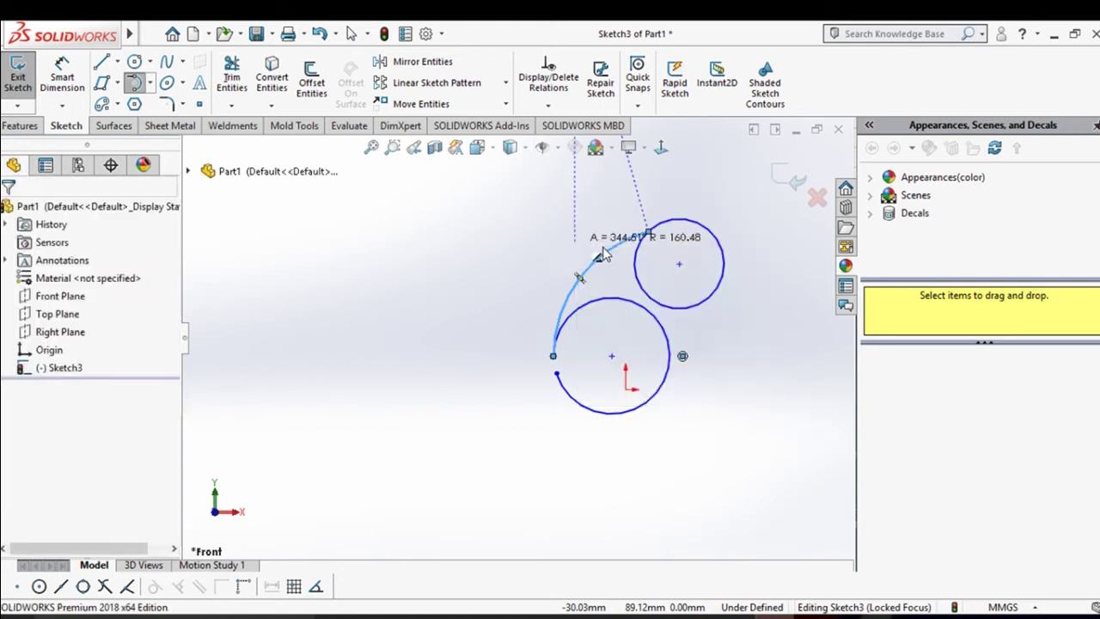
Pull the tangent arc slightly to reshape it with the connected arc, and delete both arcs and the circle.
scroll(634, 273, "up", 4)
scroll(632, 268, "down", 4)
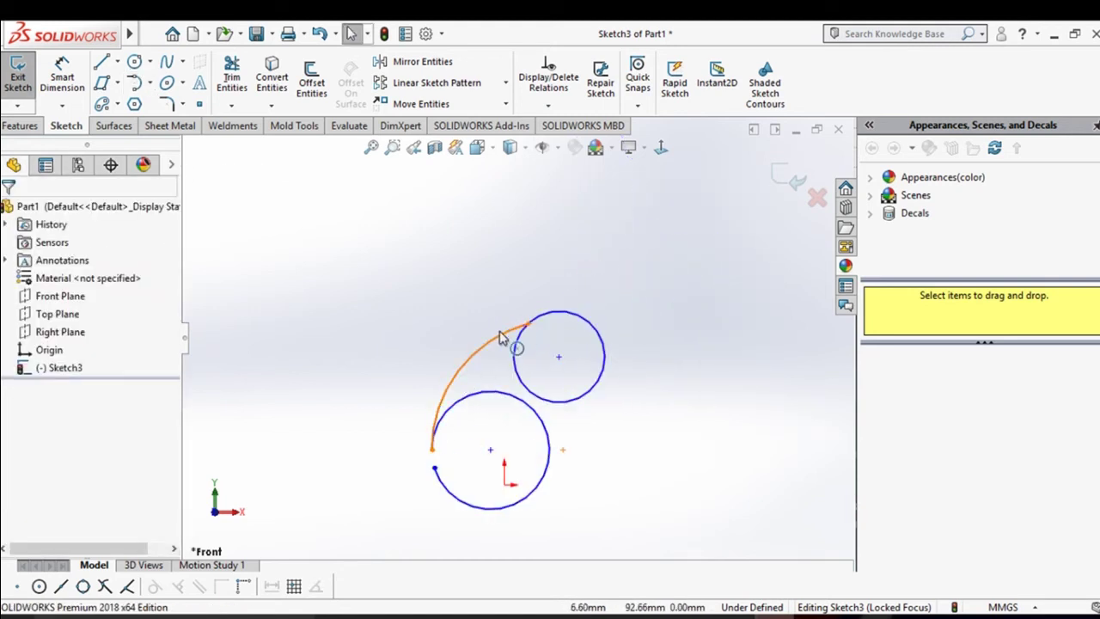
left_click_drag(478, 354, 455, 376)
left_click(578, 421)
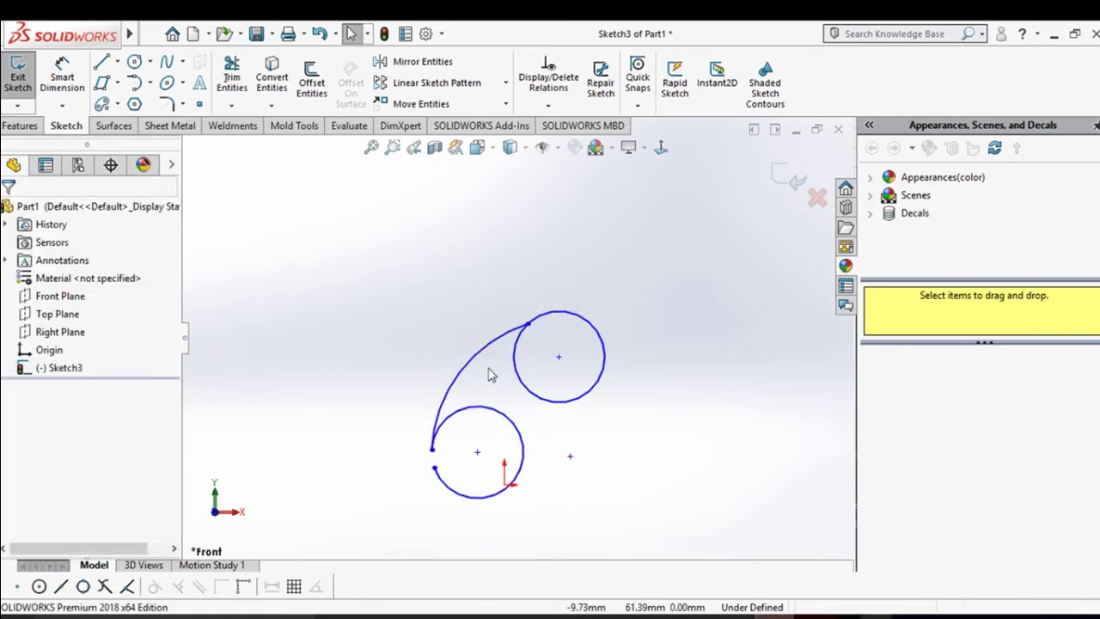
left_click_drag(375, 258, 660, 520)
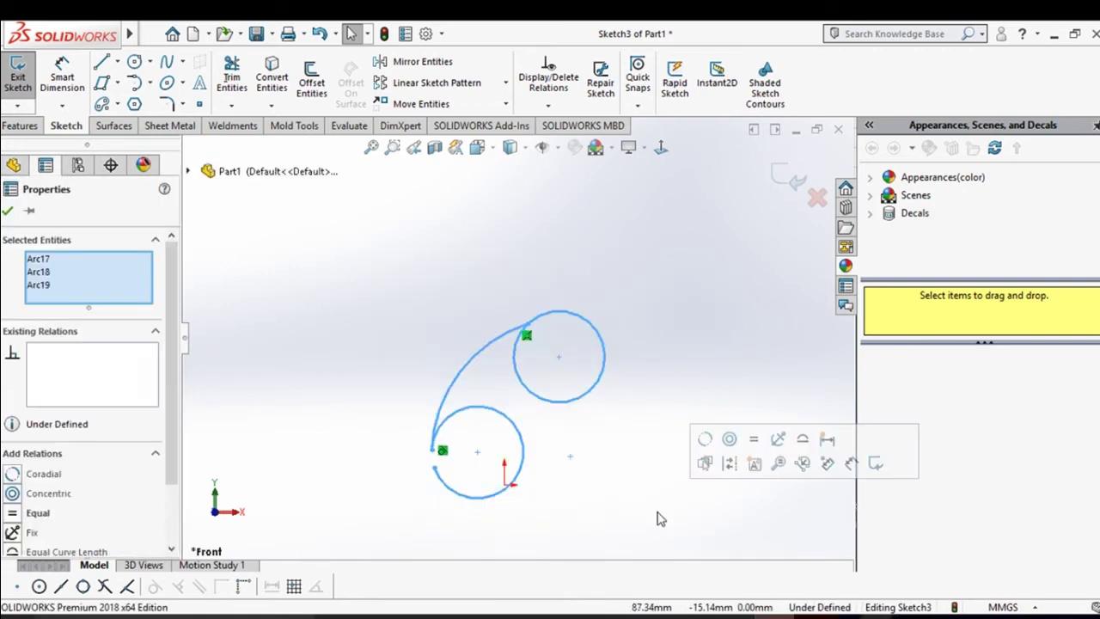
key("Delete")
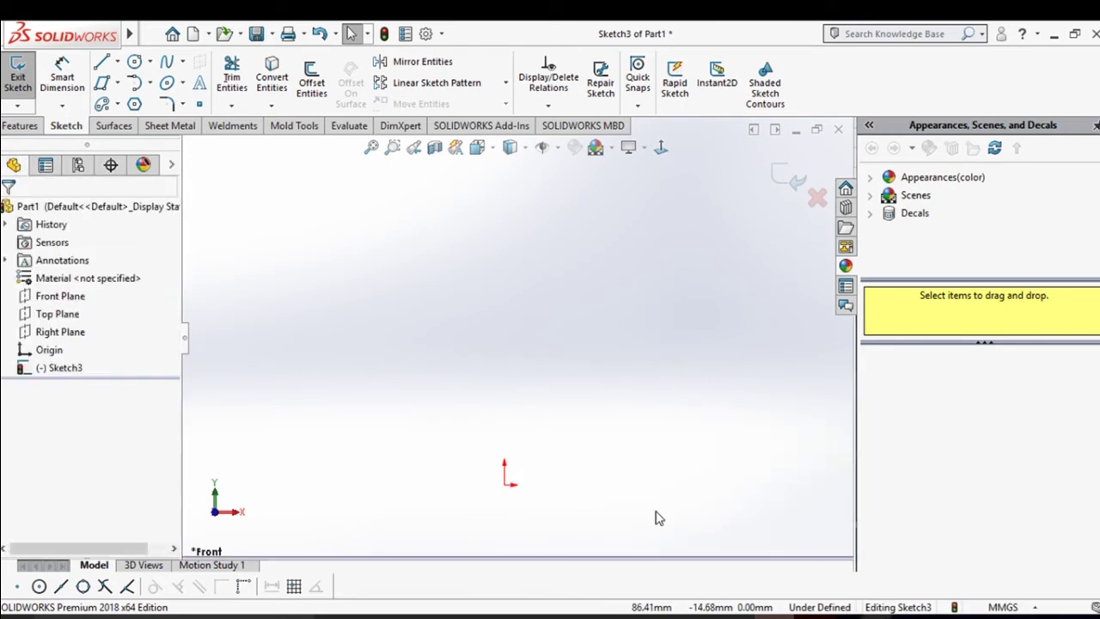
Draw a 3 point arc of about 143 mm radius, bulging upward above the origin.
left_click(150, 83)
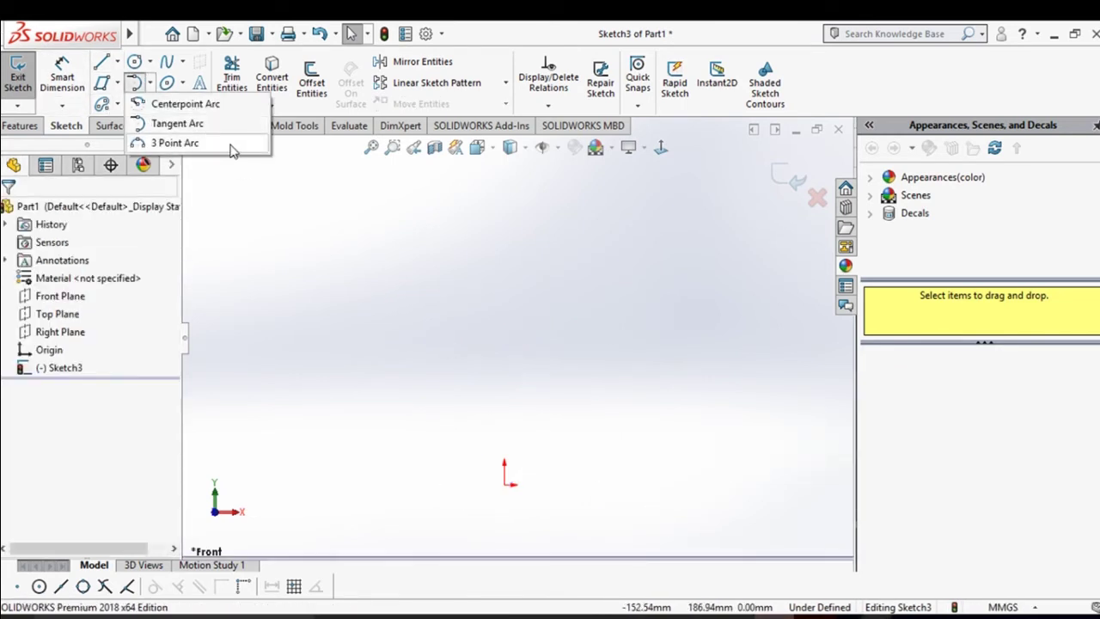
left_click(181, 142)
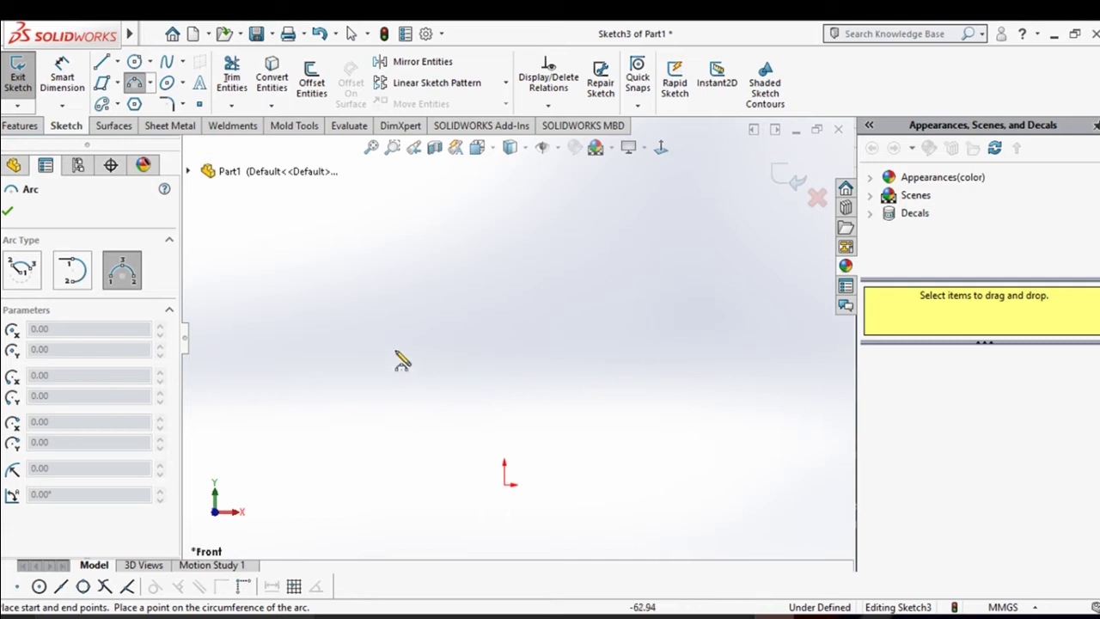
left_click(352, 391)
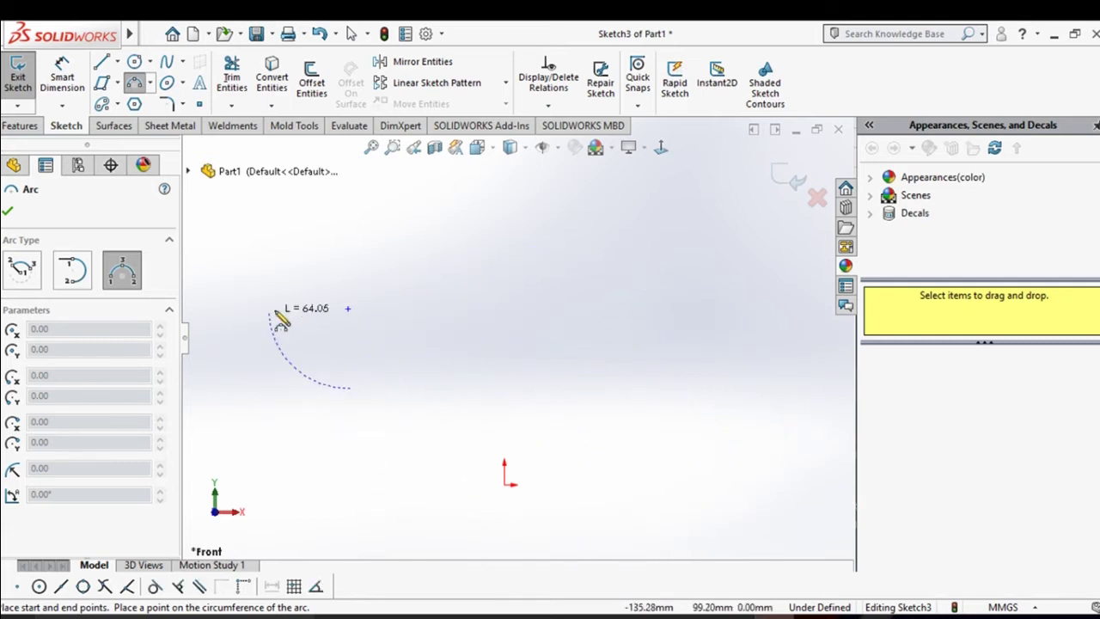
left_click(661, 230)
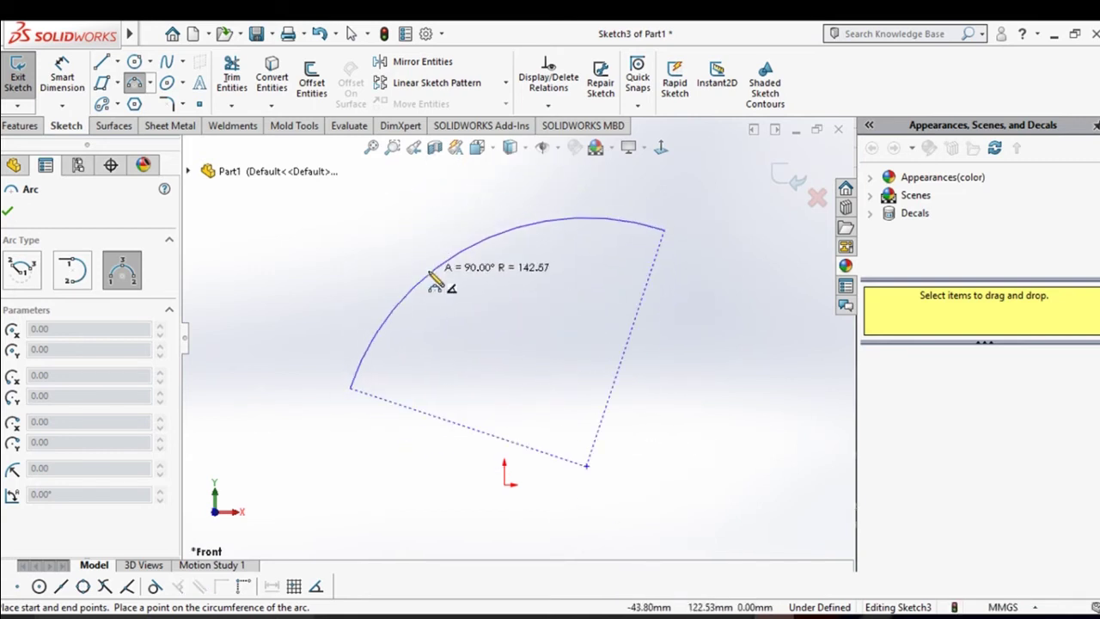
left_click(474, 244)
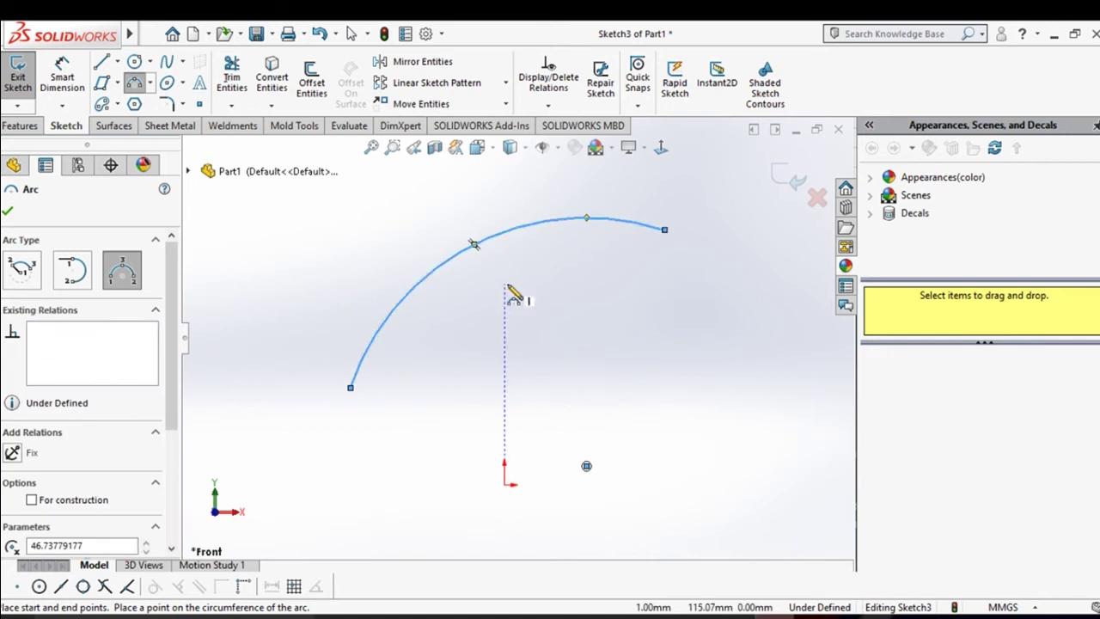
Dimension the 3 point arc's radius as 50 mm, and delete the arc together with its dimension.
left_click(71, 86)
left_click(447, 264)
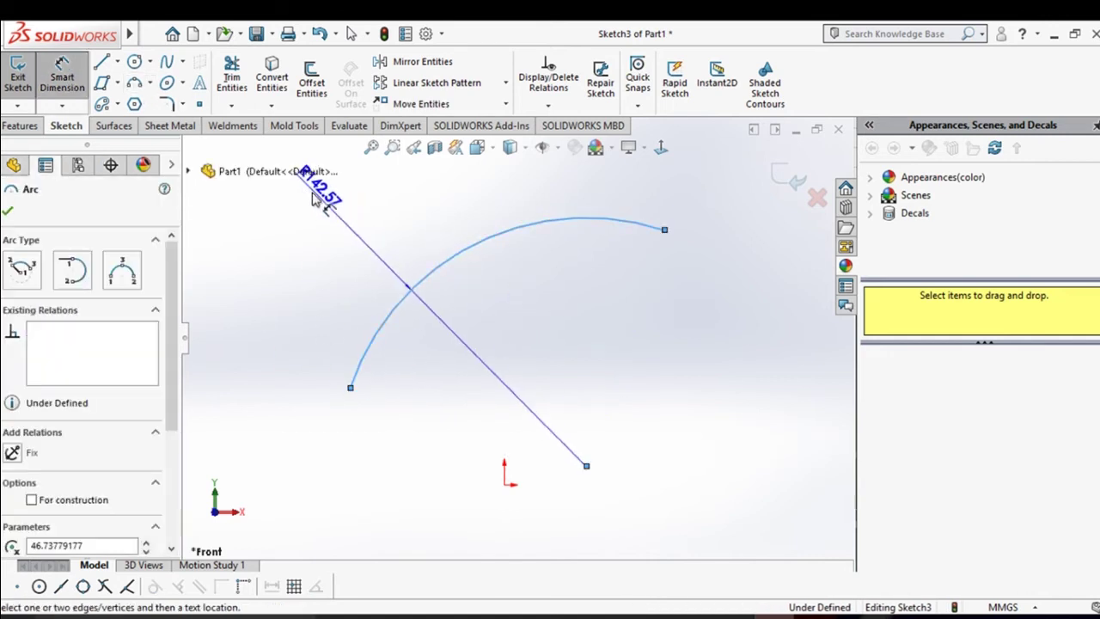
left_click(280, 263)
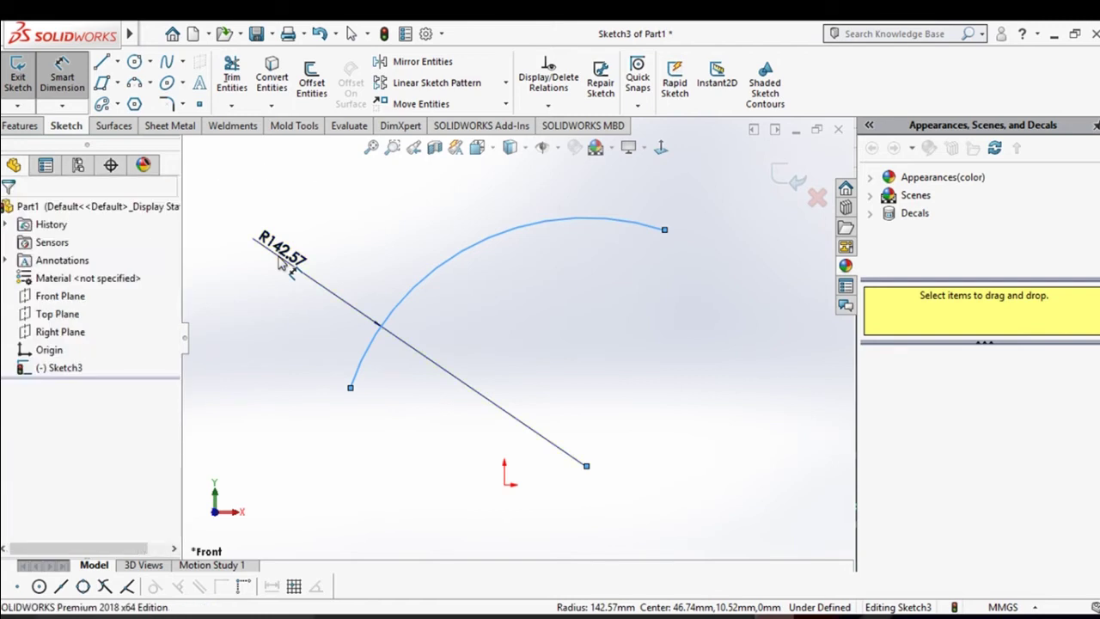
type("80")
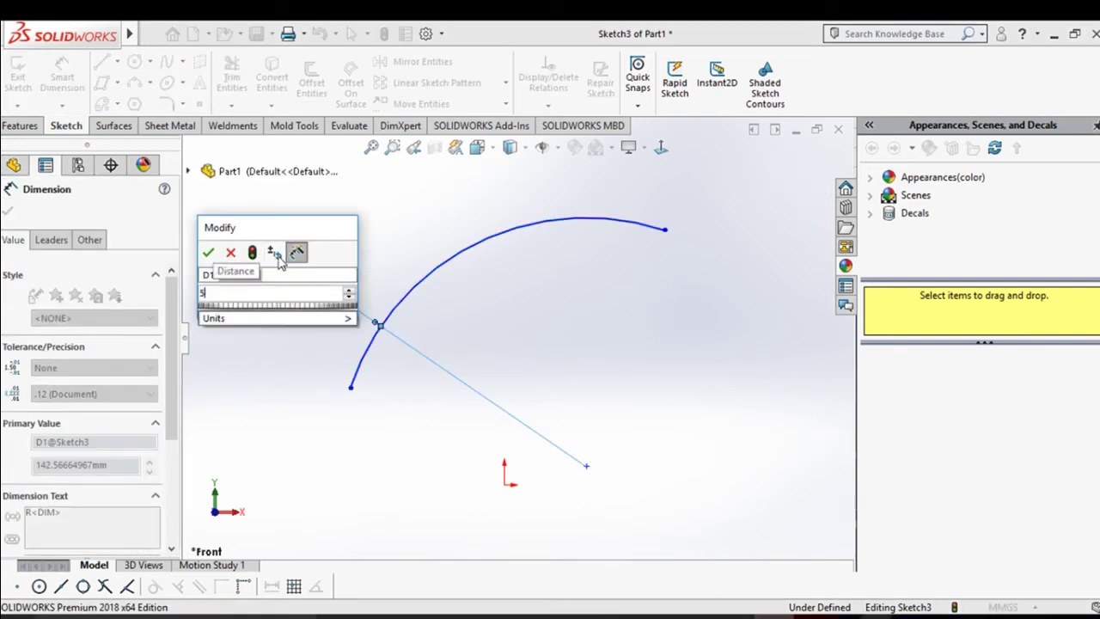
key("Return")
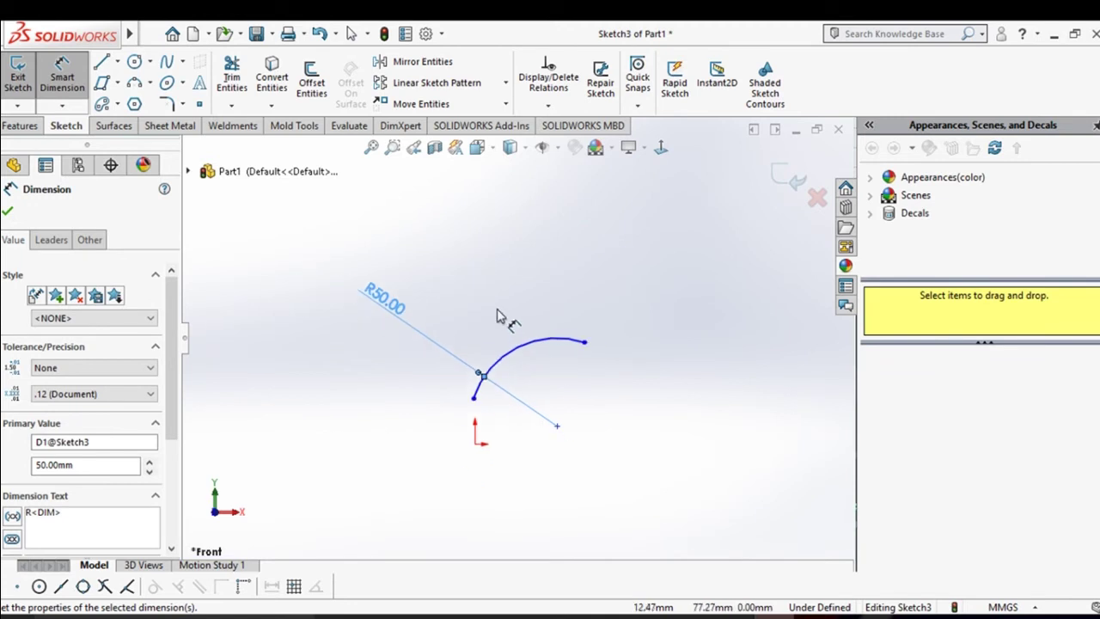
key("Escape")
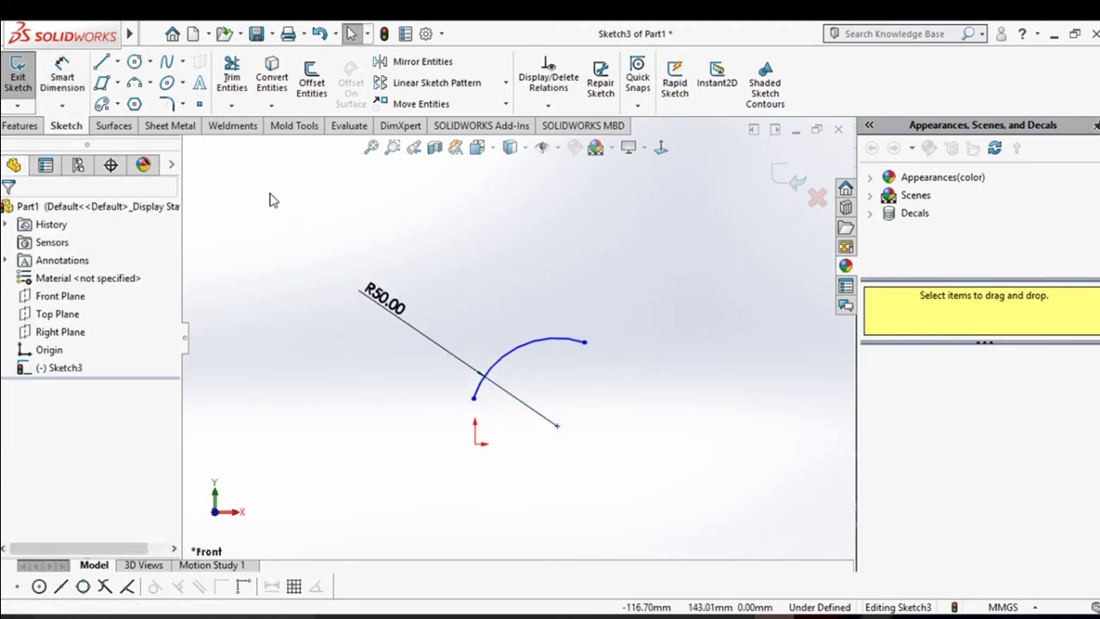
mouse_move(269, 192)
left_mouse_down()
mouse_move(573, 430)
mouse_move(643, 461)
mouse_move(634, 463)
left_mouse_up()
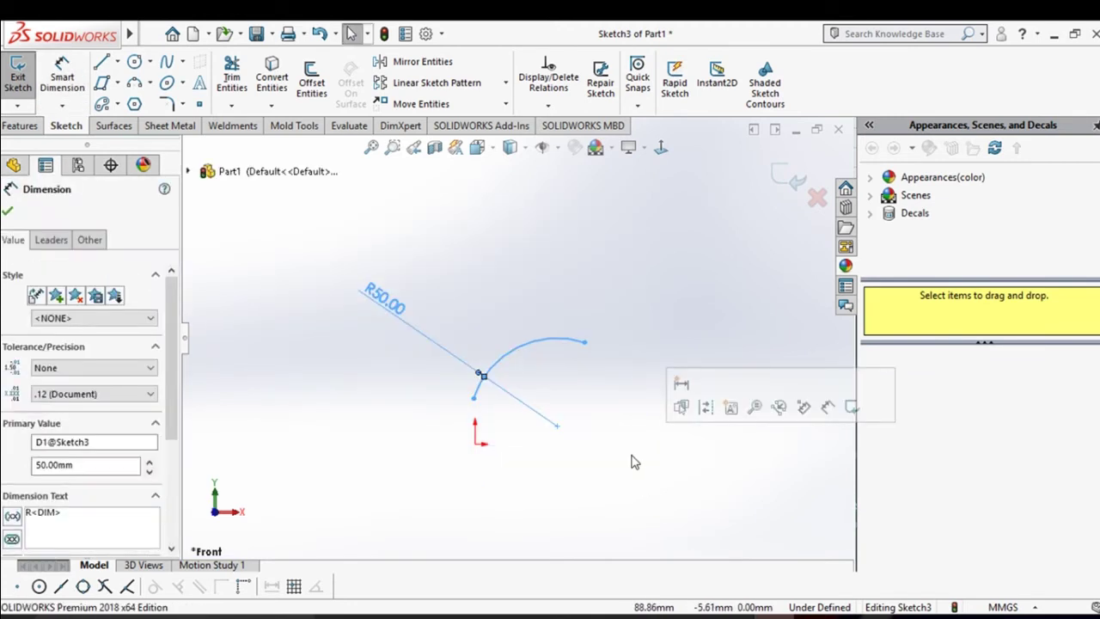
key("Delete")
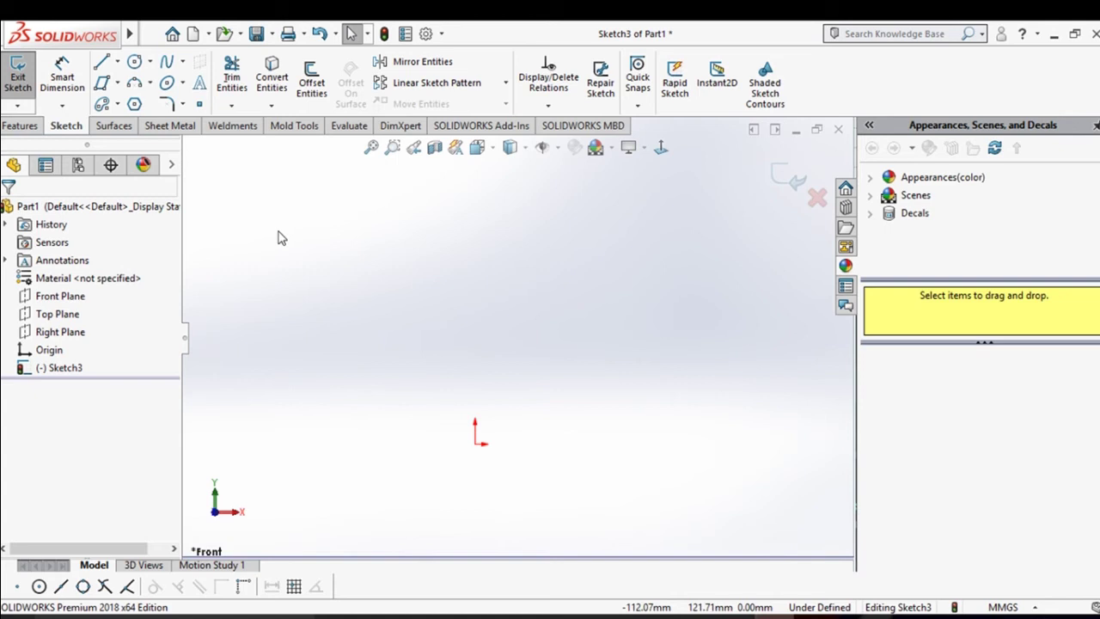
left_click(119, 90)
left_click(445, 273)
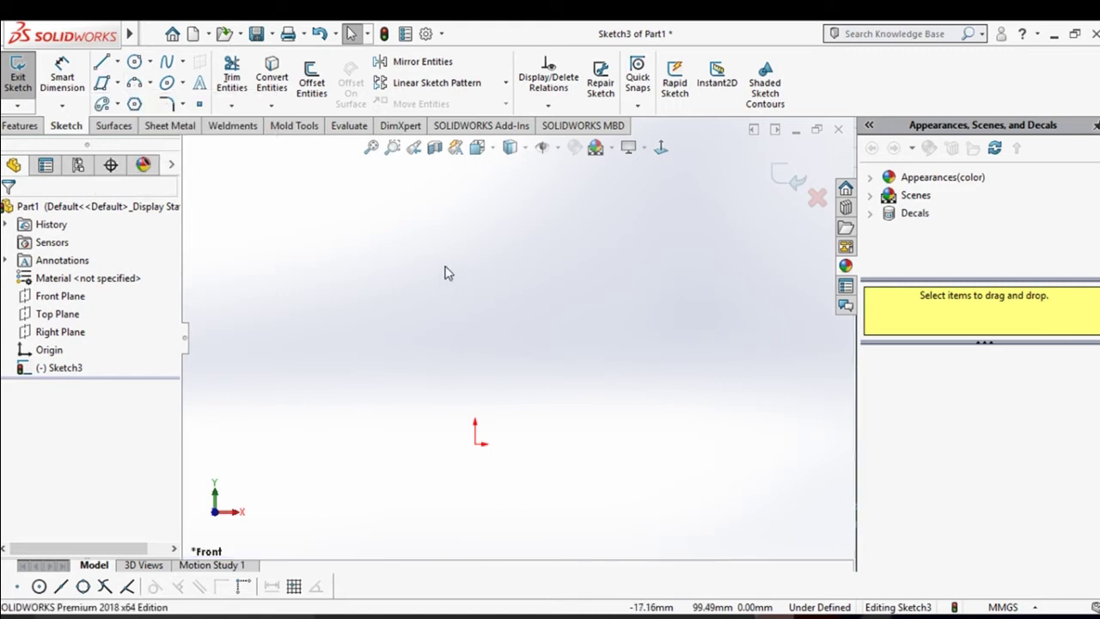
left_click(151, 63)
left_click(153, 67)
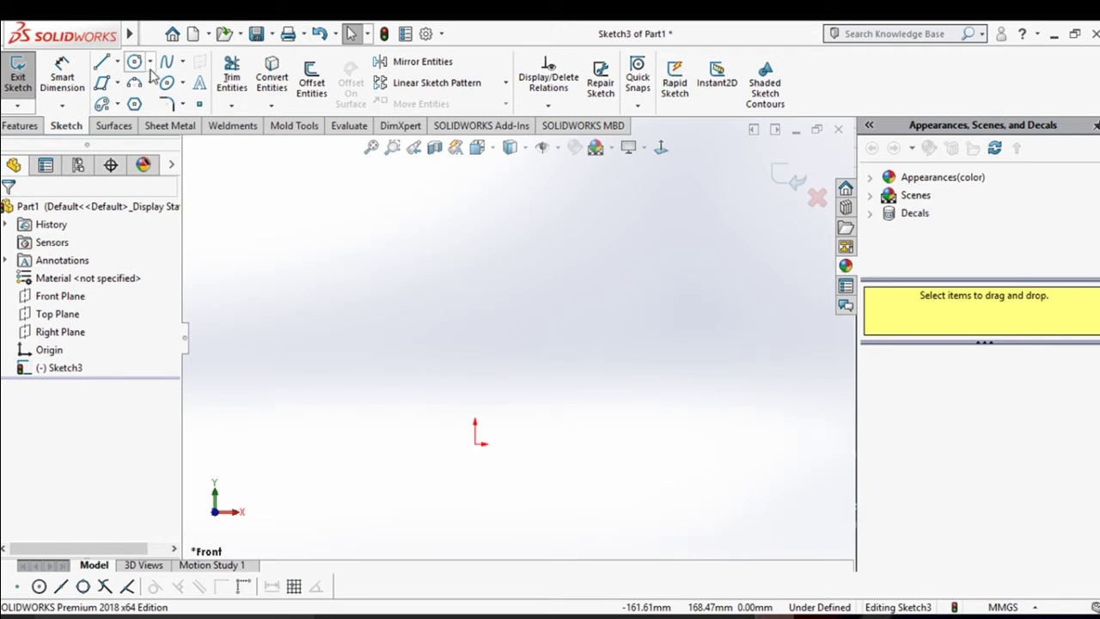
left_click(151, 83)
left_click(151, 83)
Draw an 8-sided polygon with the inscribed circle option, centred on the origin, with a circle diameter of about 148 mm.
left_click(135, 105)
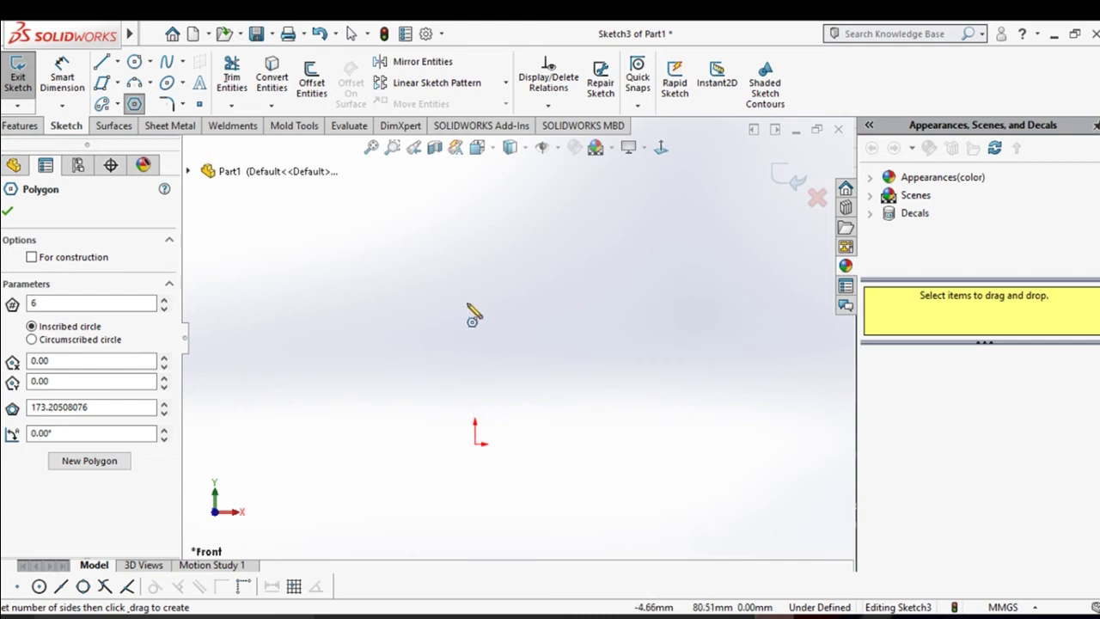
double_click(30, 303)
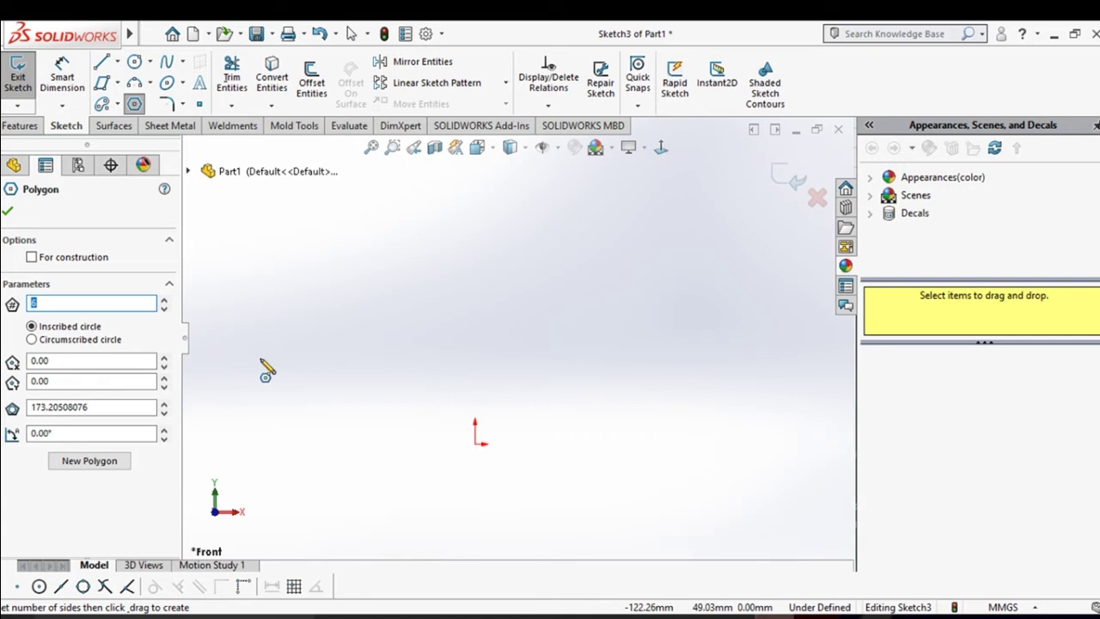
type("10")
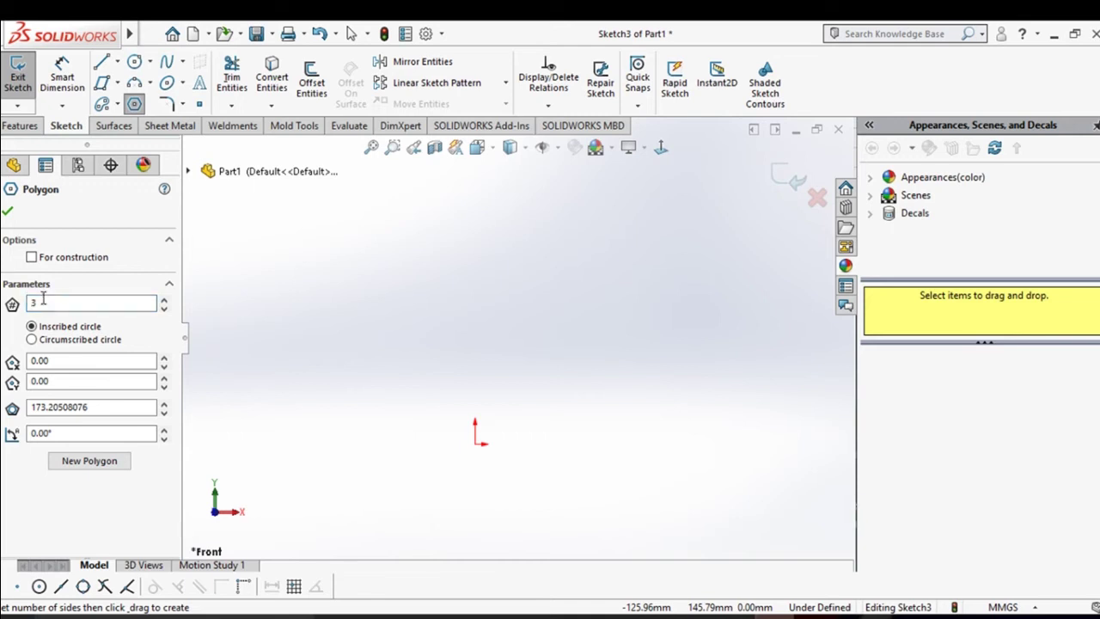
double_click(33, 302)
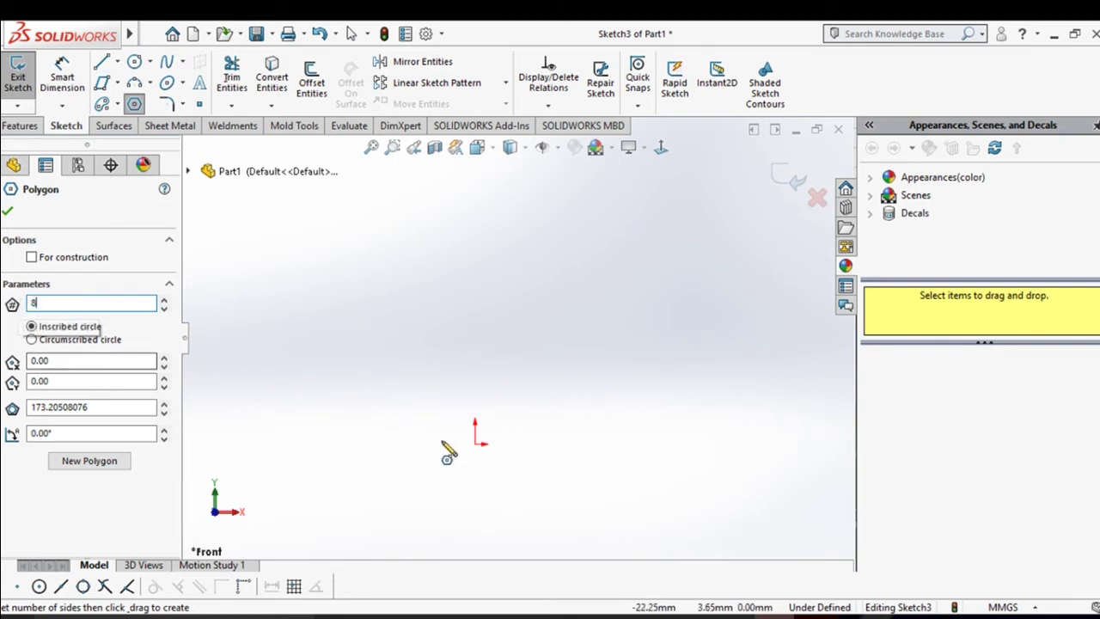
left_click(476, 441)
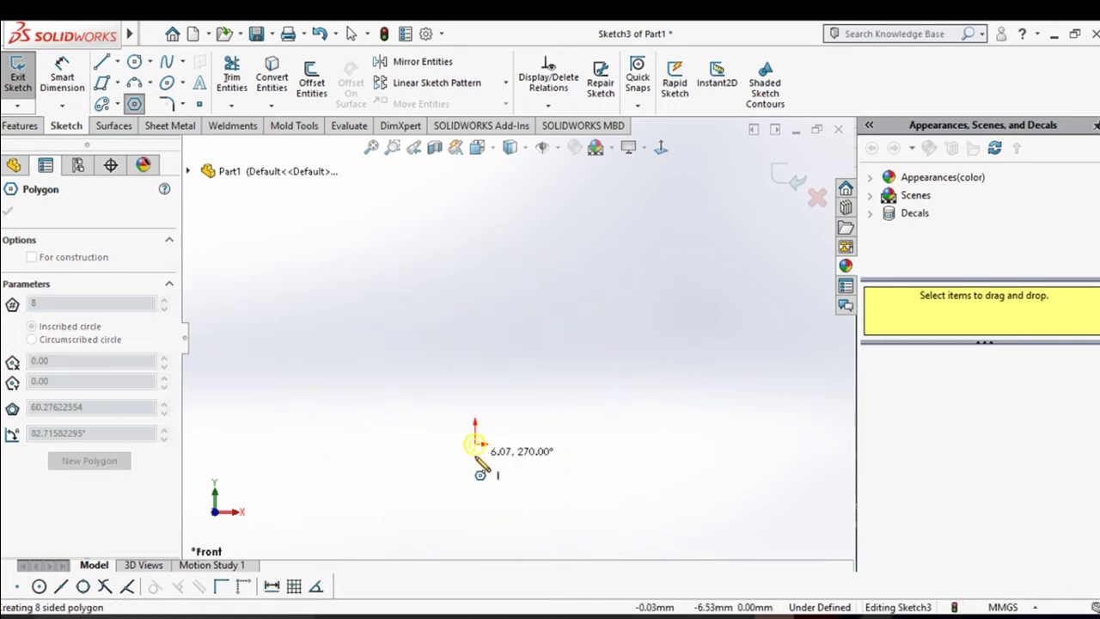
left_click(506, 307)
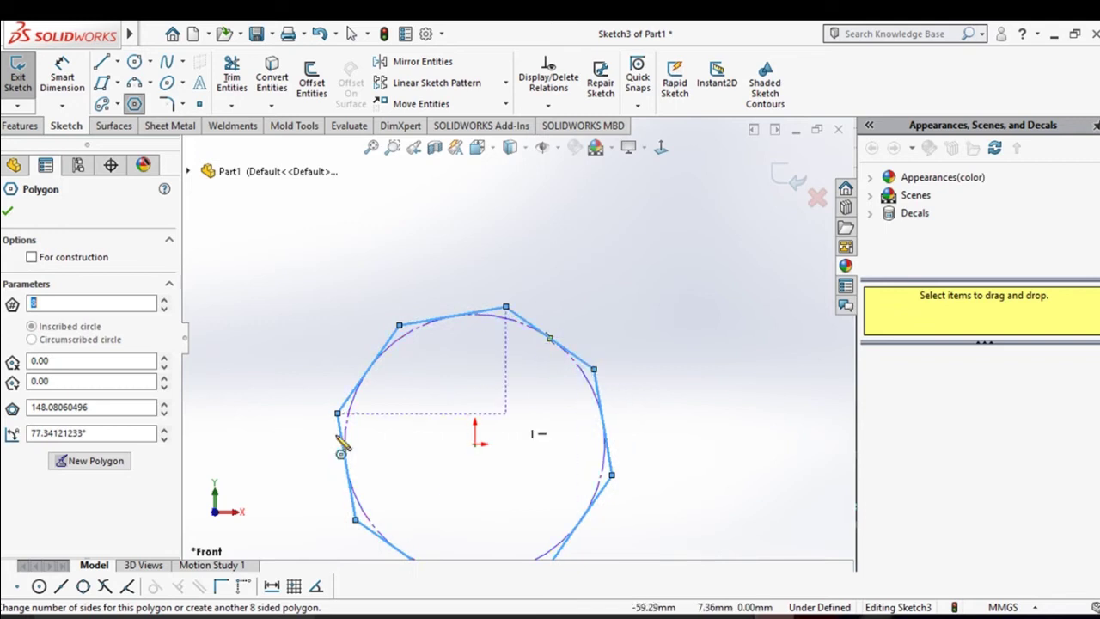
Dimension the diameter of the polygon's inscribed construction circle as 100 mm.
scroll(501, 477, "up", 2)
scroll(507, 396, "down", 2)
scroll(514, 404, "up", 2)
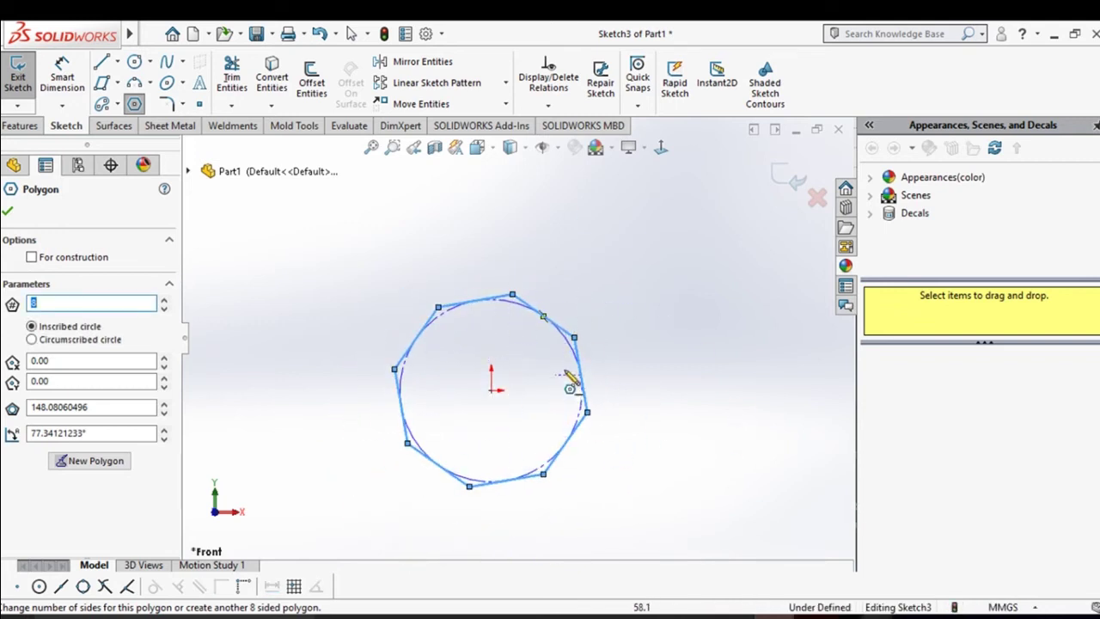
right_click_drag(628, 480, 558, 294)
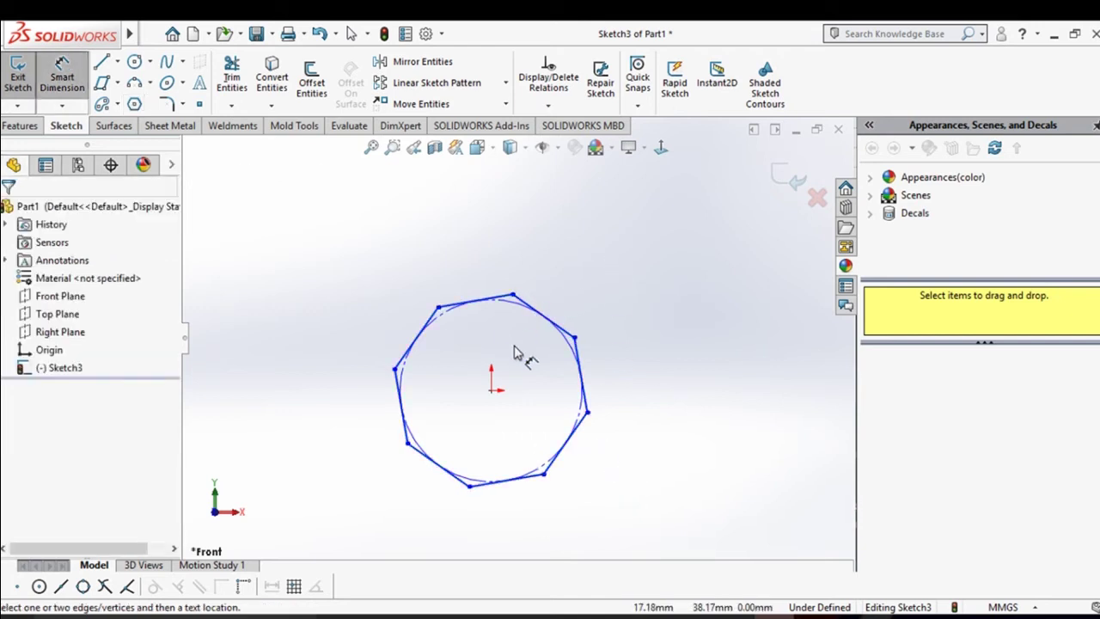
left_click(576, 348)
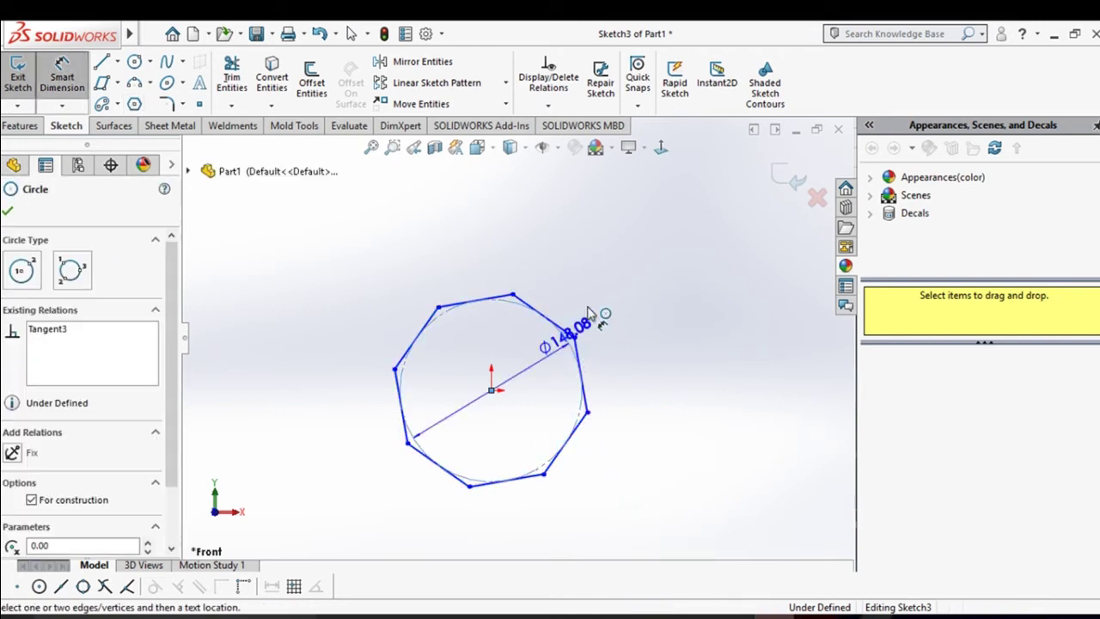
left_click(637, 273)
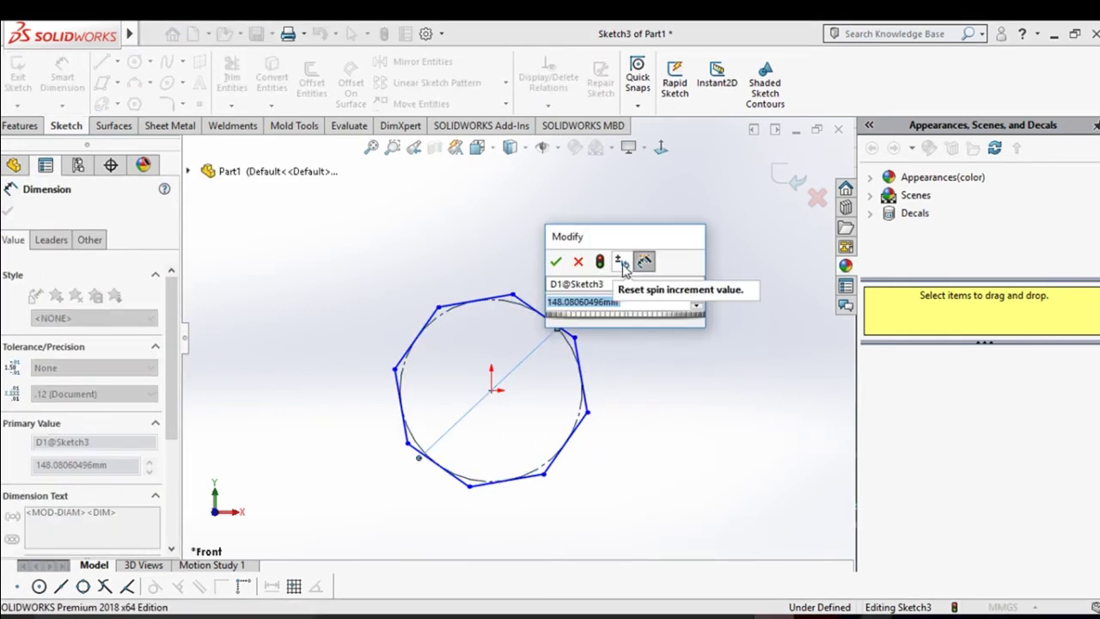
type("1")
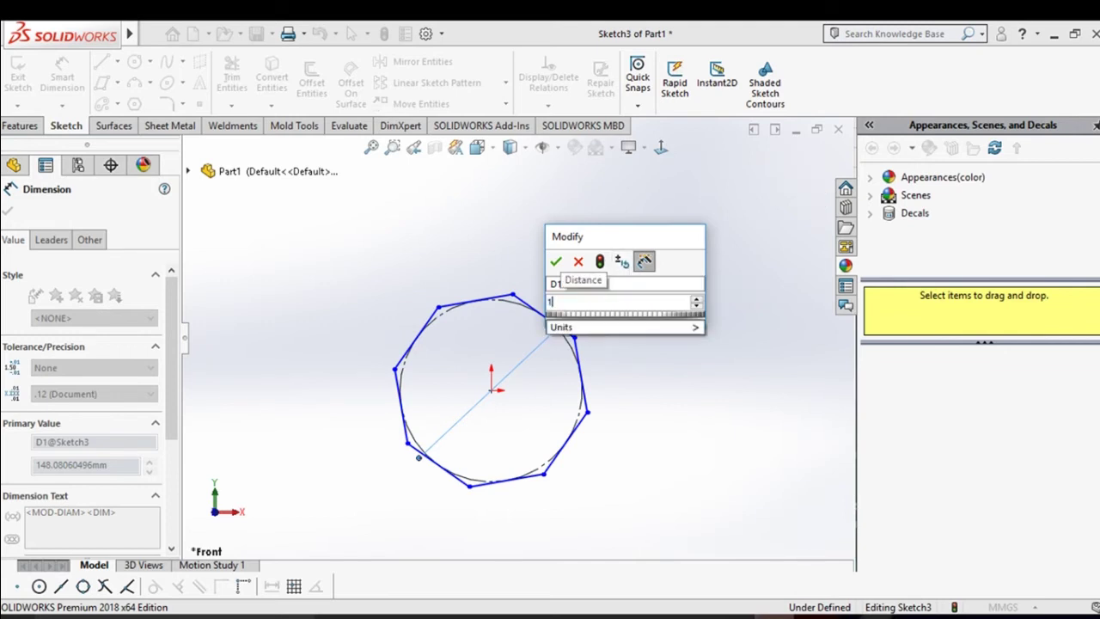
type("00")
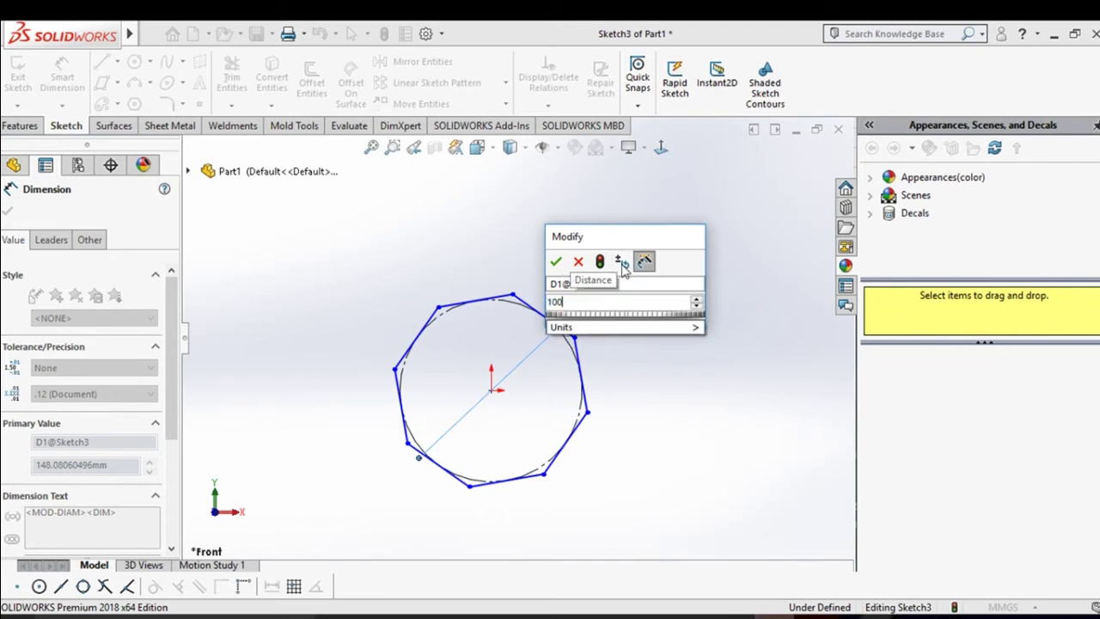
left_click(561, 264)
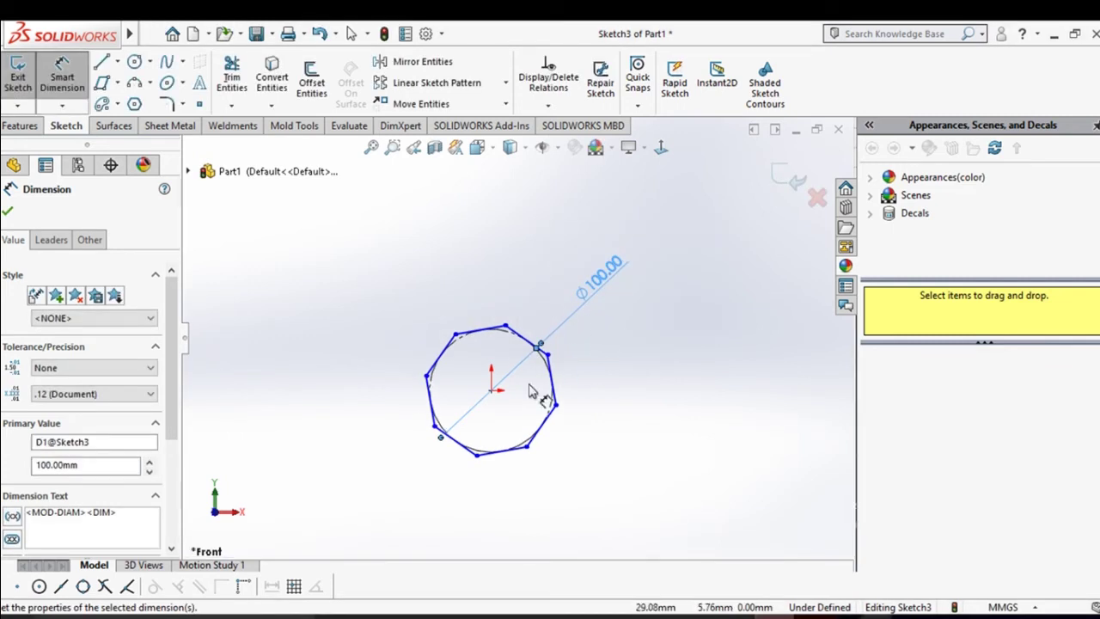
Add a horizontal dimension above the polygon's upper edge and try to set it to 50 mm.
scroll(557, 378, "down", 1)
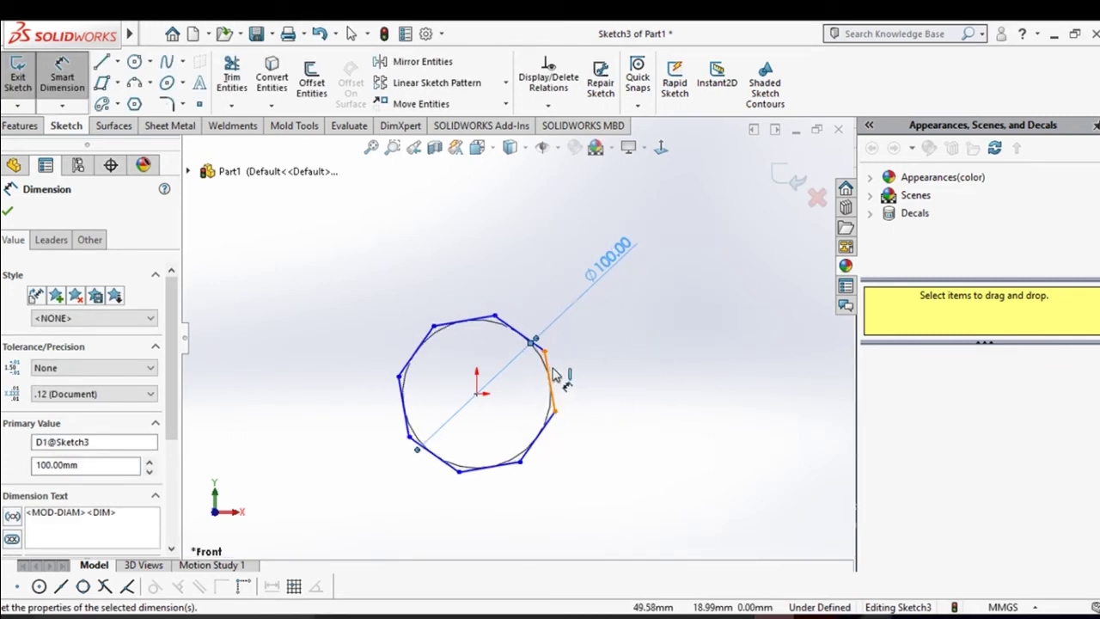
scroll(557, 379, "down", 1)
left_click(443, 310)
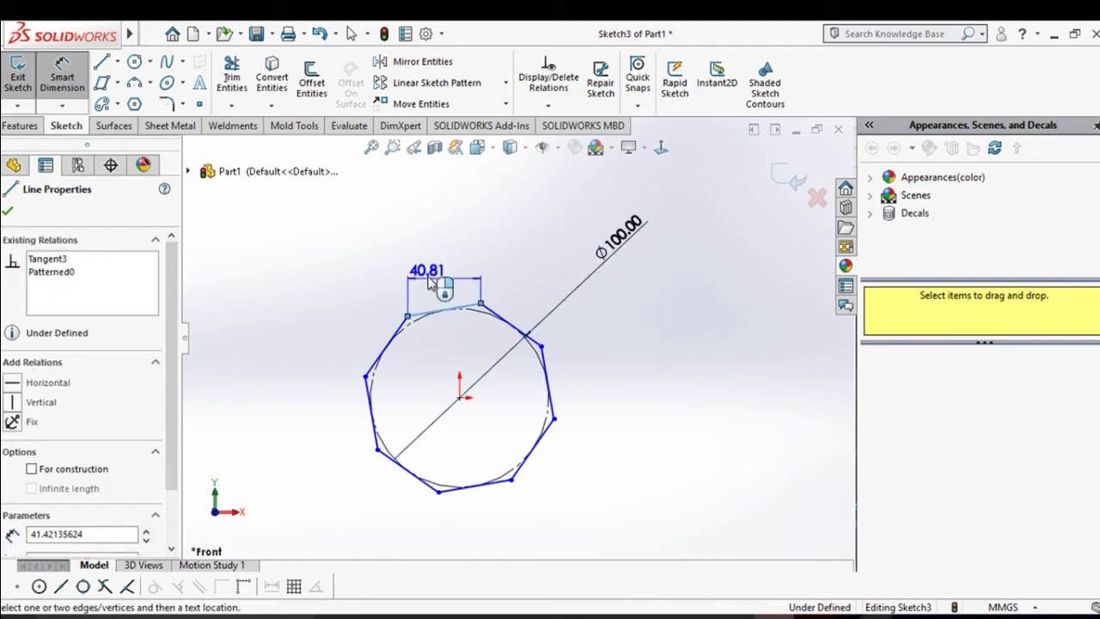
left_click(434, 268)
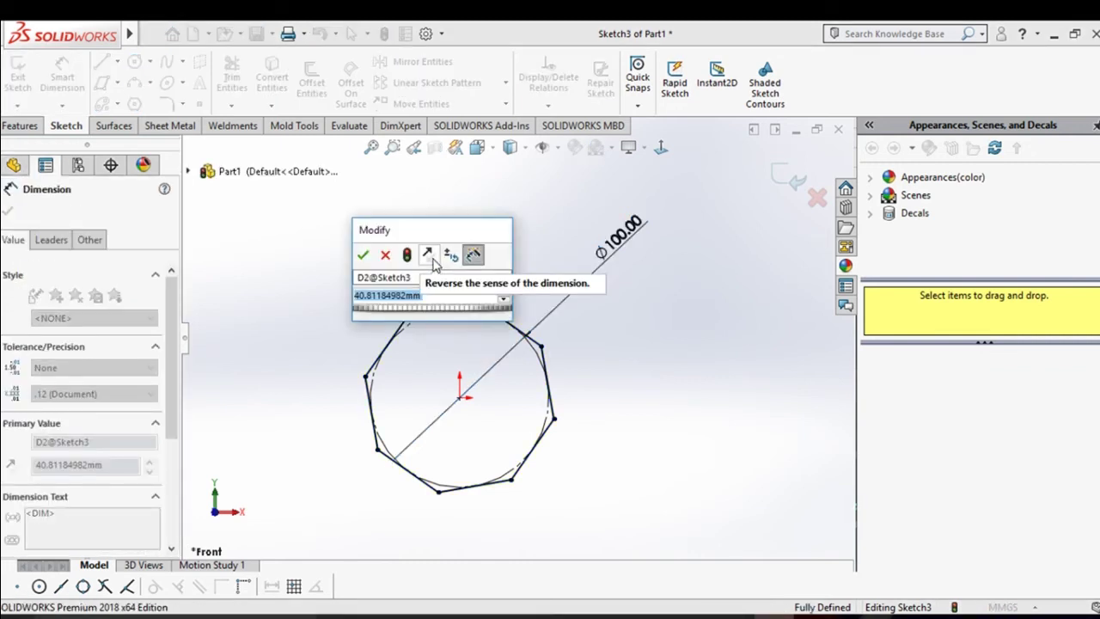
type("50")
key("Return")
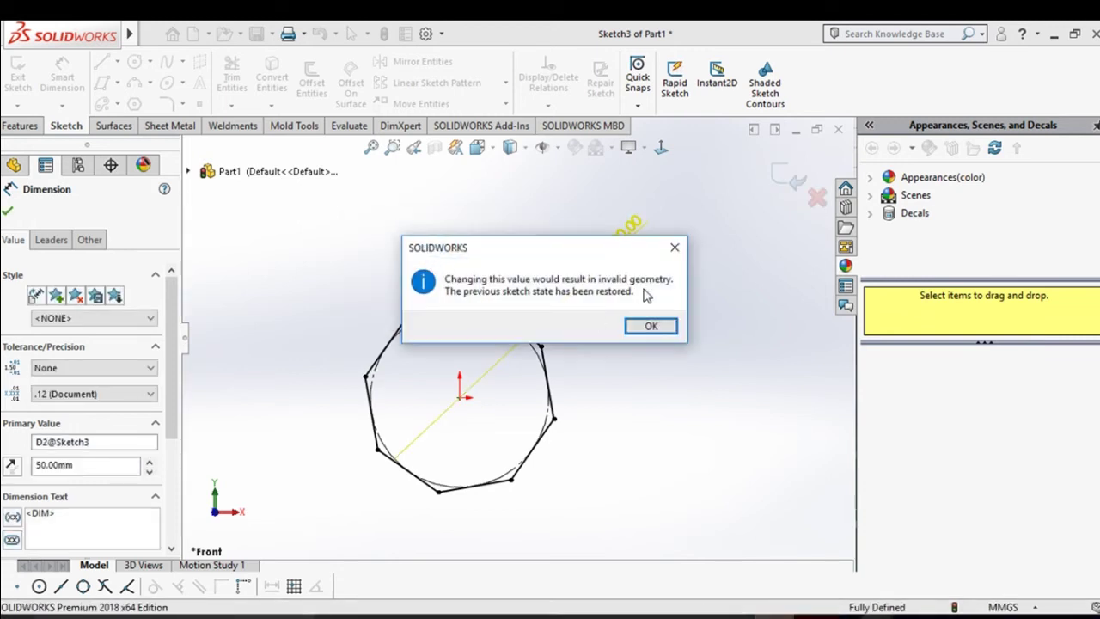
left_click(675, 247)
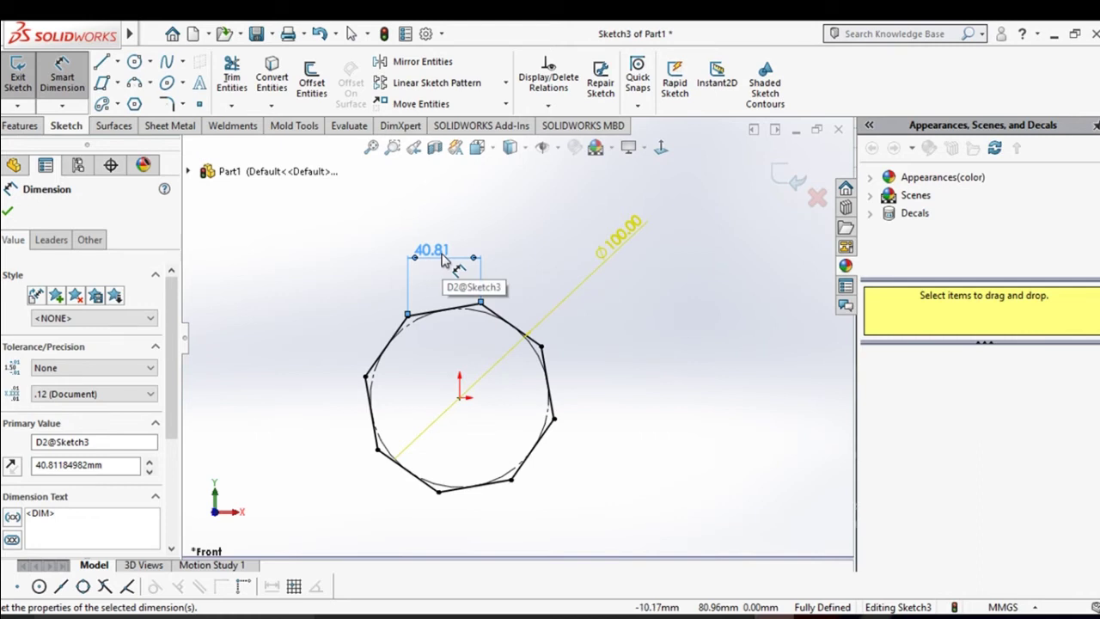
Set the horizontal dimension of the polygon's upper edge to 40 mm, and delete the polygon together with its dimensions.
double_click(433, 251)
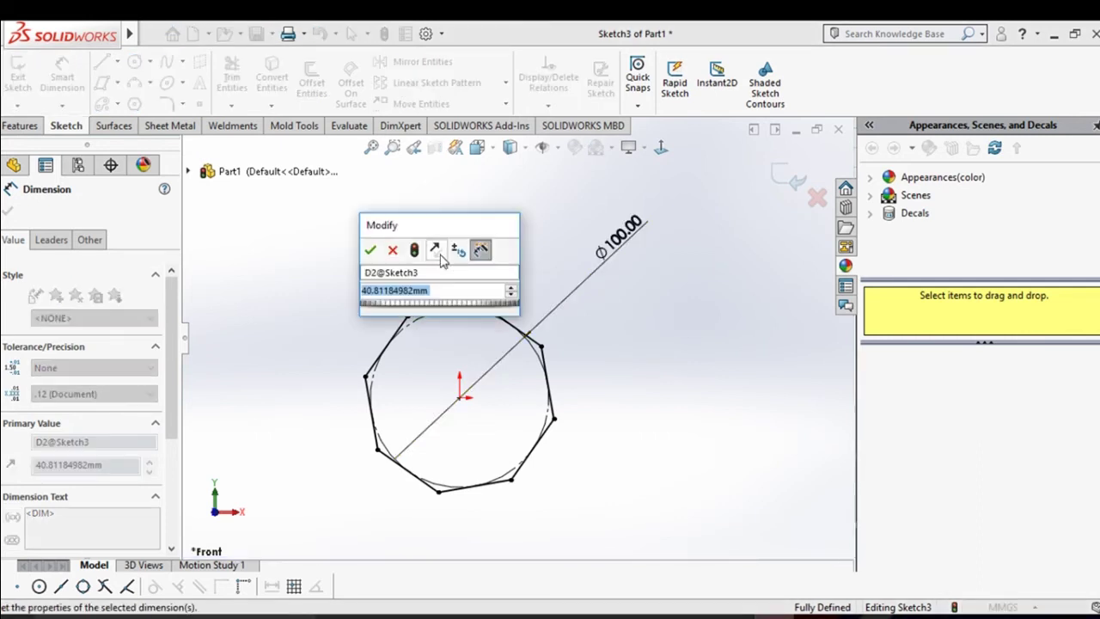
type("40")
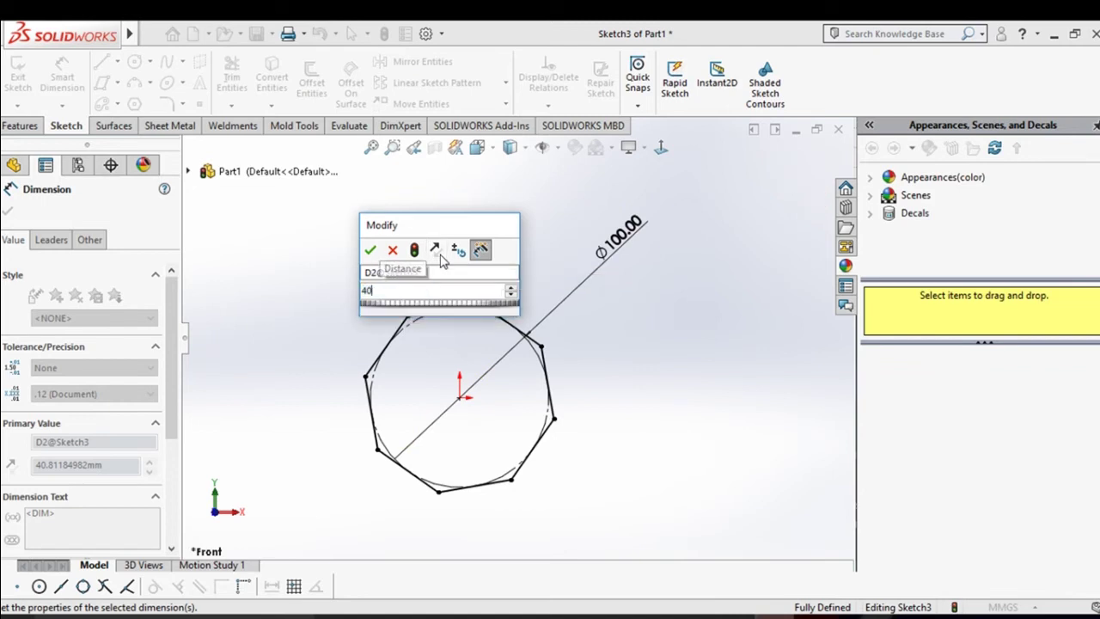
key("Return")
left_click(761, 430)
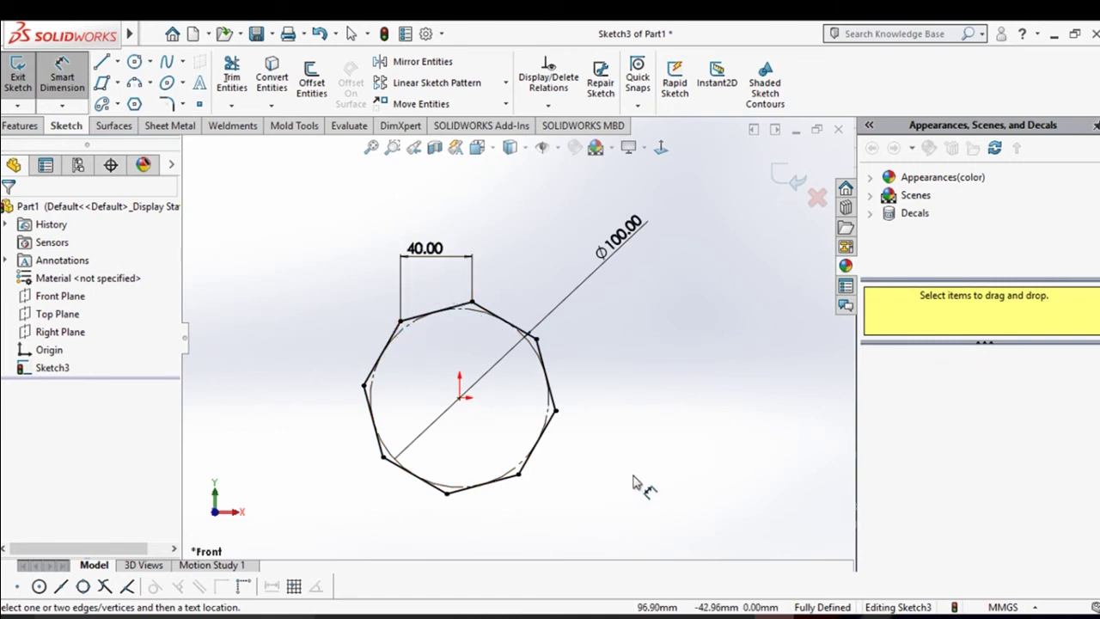
key("Escape")
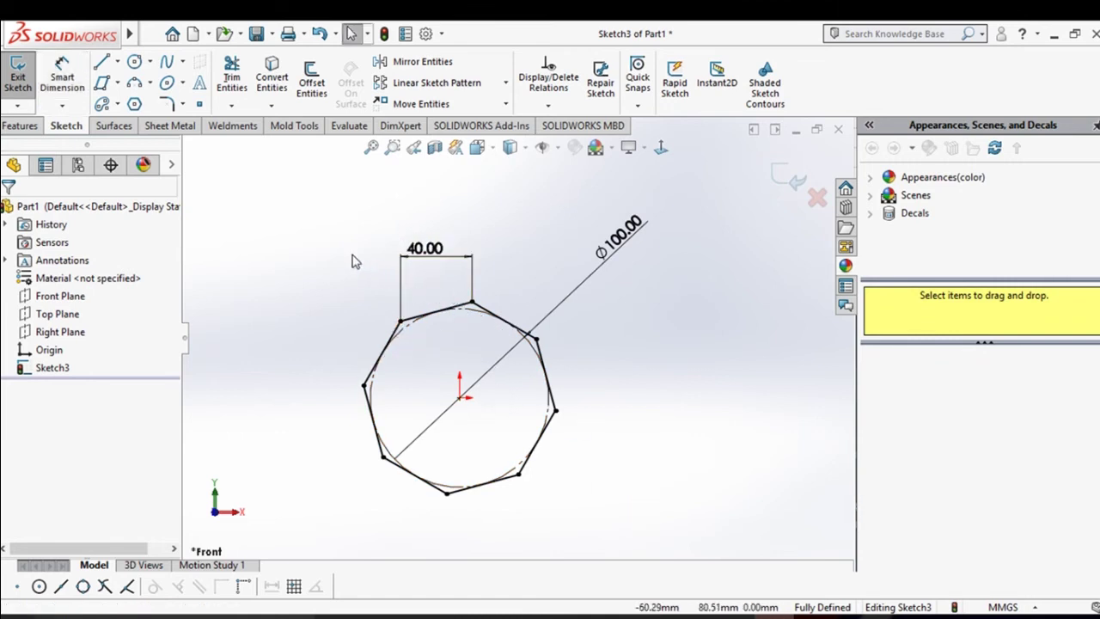
mouse_move(312, 190)
left_mouse_down()
mouse_move(581, 470)
mouse_move(684, 537)
left_mouse_up()
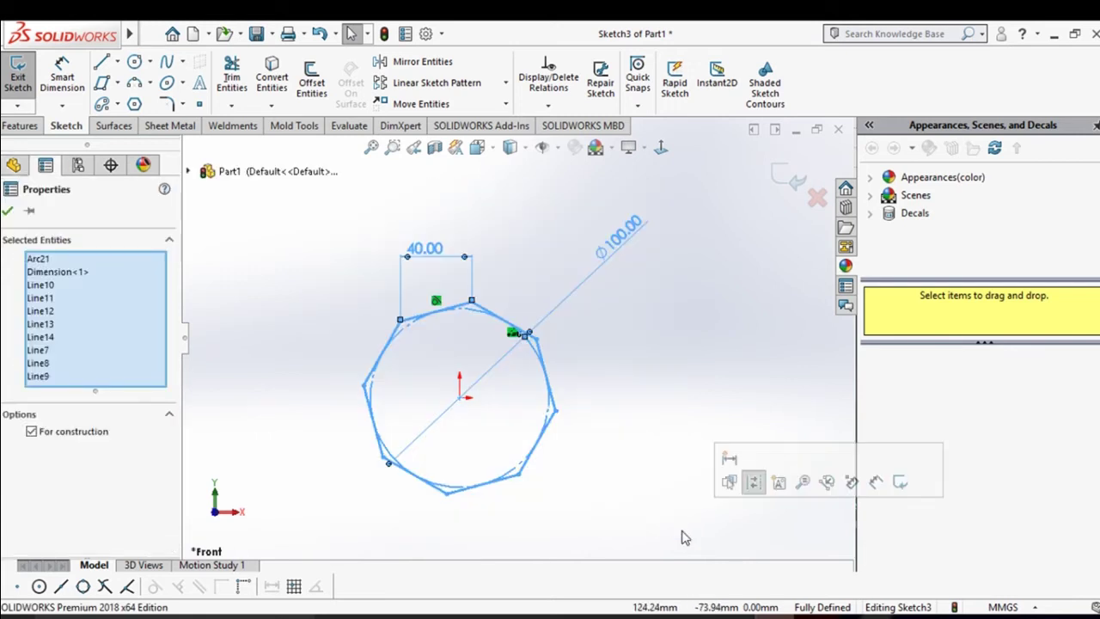
key("Delete")
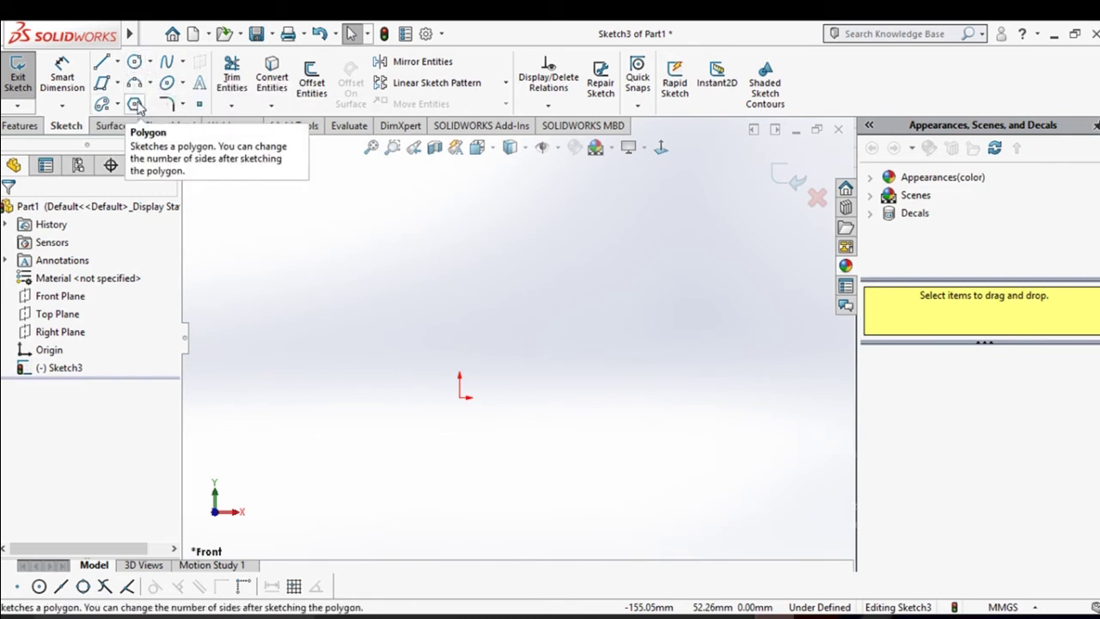
left_click(184, 63)
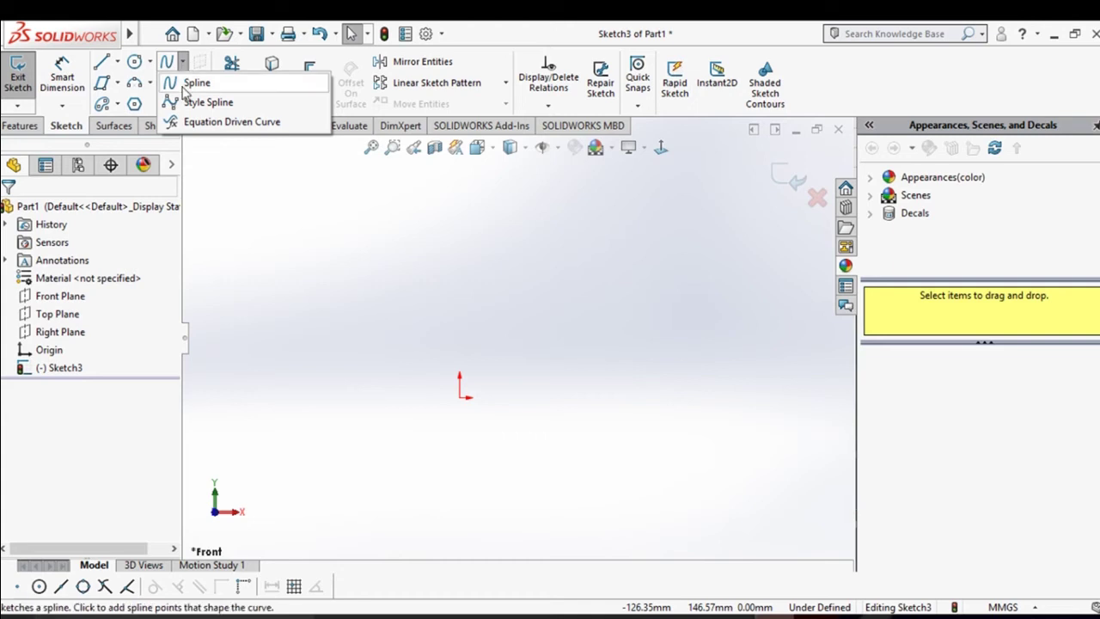
left_click(248, 223)
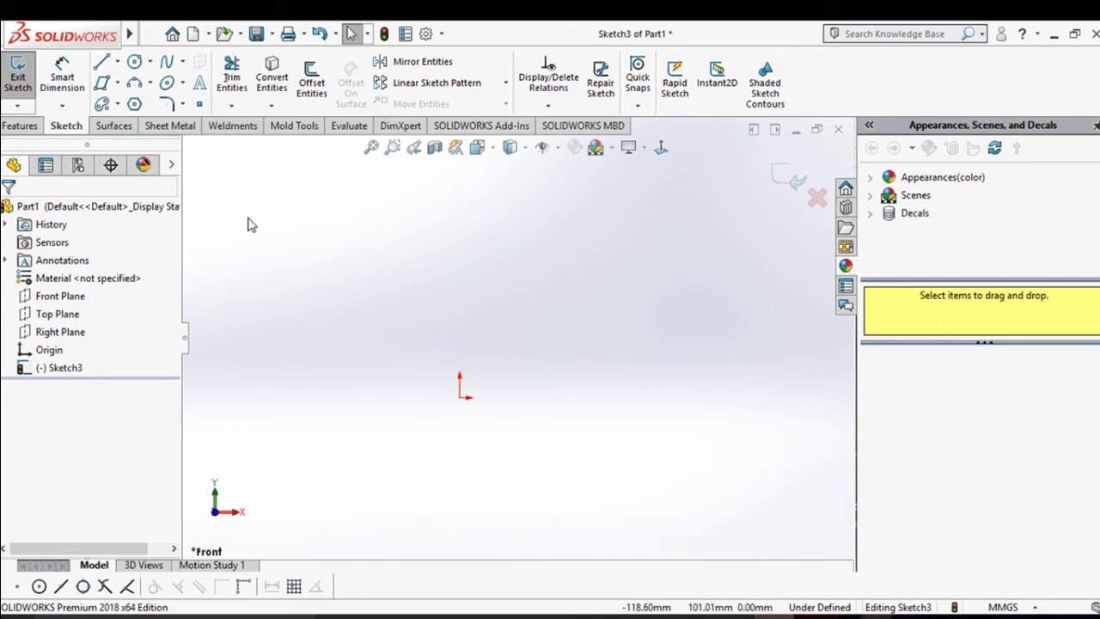
left_click(169, 62)
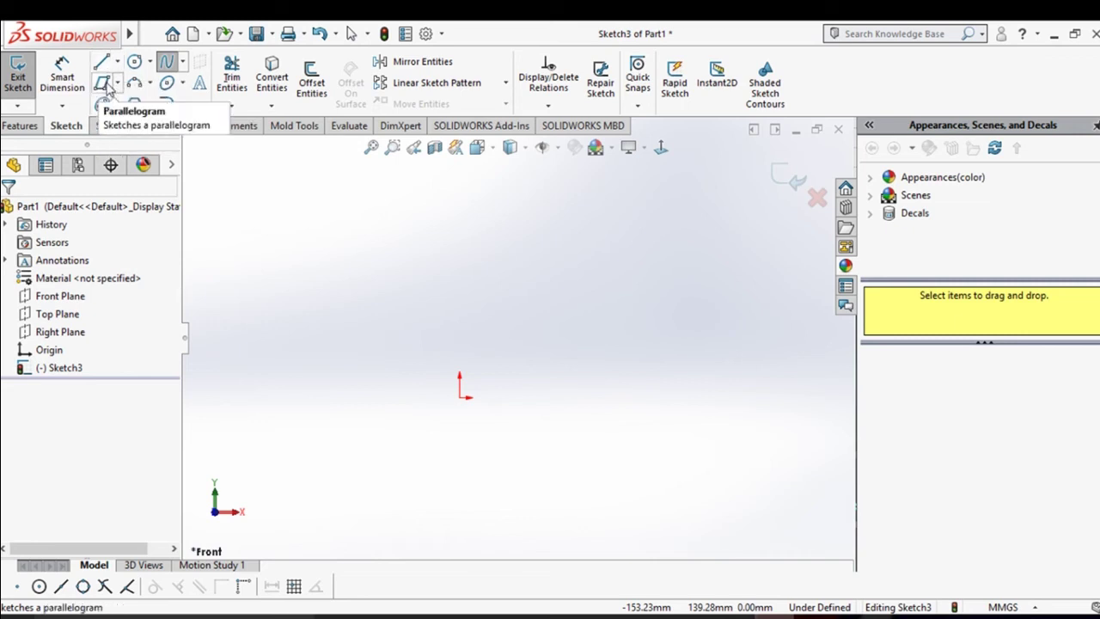
left_click(168, 67)
Draw a wavy spline about 594 mm wide from the origin through ten more points alternating between high and low, and end it.
left_click(184, 64)
left_click(204, 83)
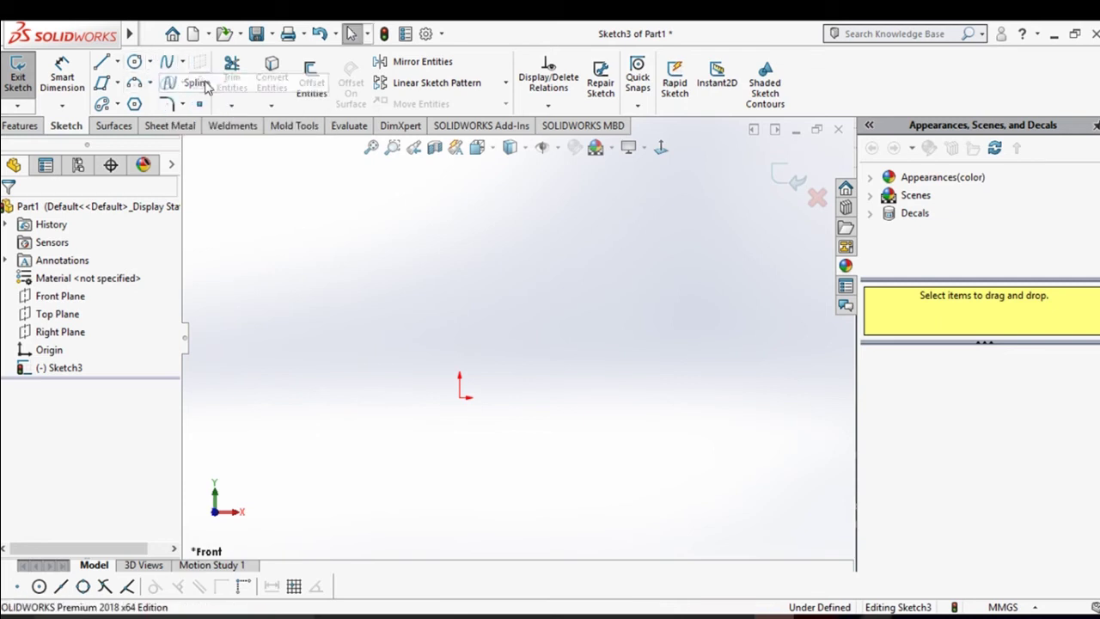
left_click(461, 395)
left_click(522, 252)
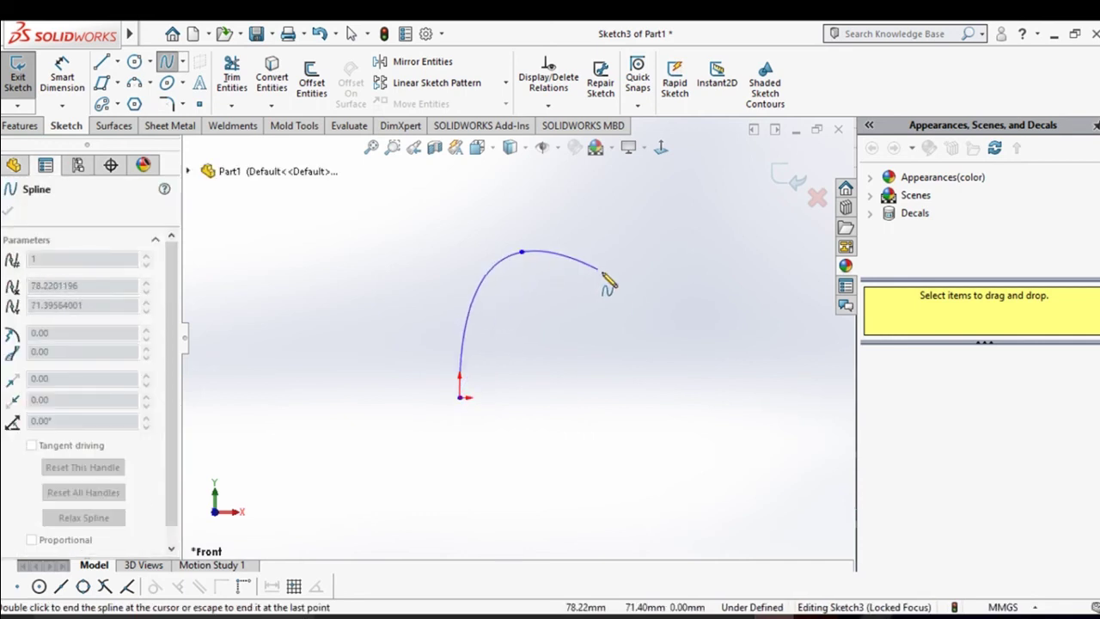
left_click(701, 398)
scroll(739, 275, "up", 3)
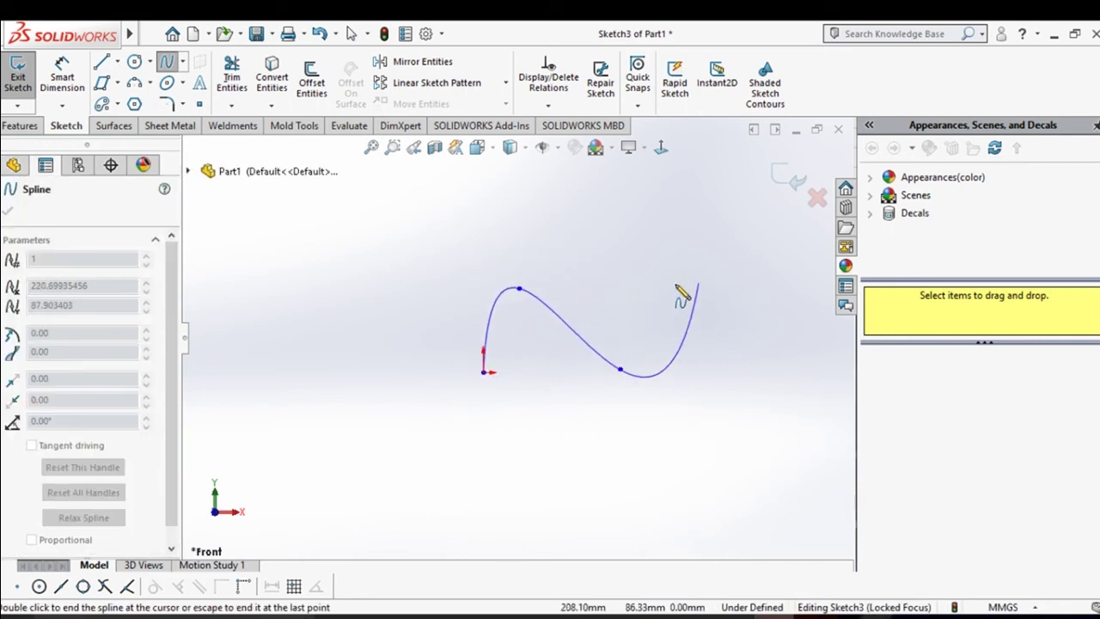
left_click(650, 275)
left_click(749, 363)
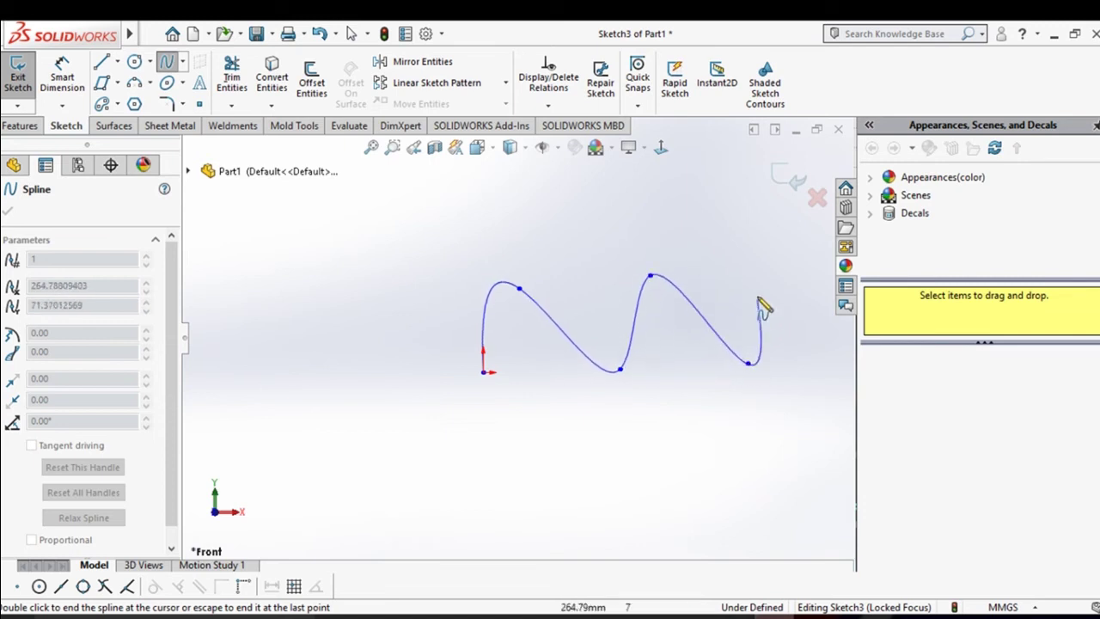
scroll(762, 294, "up", 2)
left_click(599, 304)
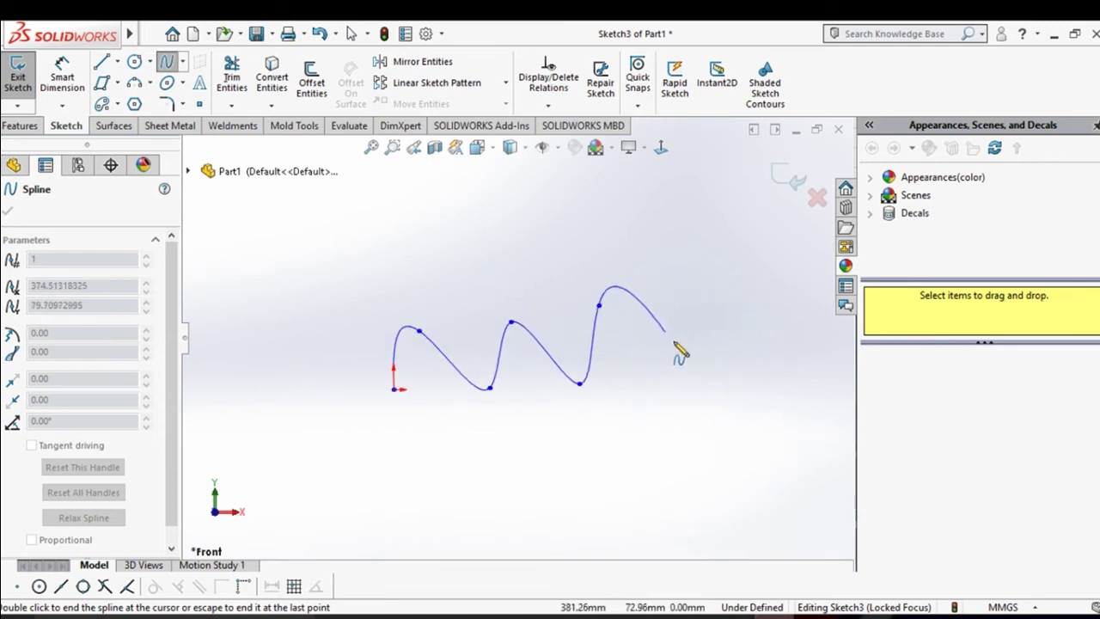
left_click(686, 378)
left_click(696, 277)
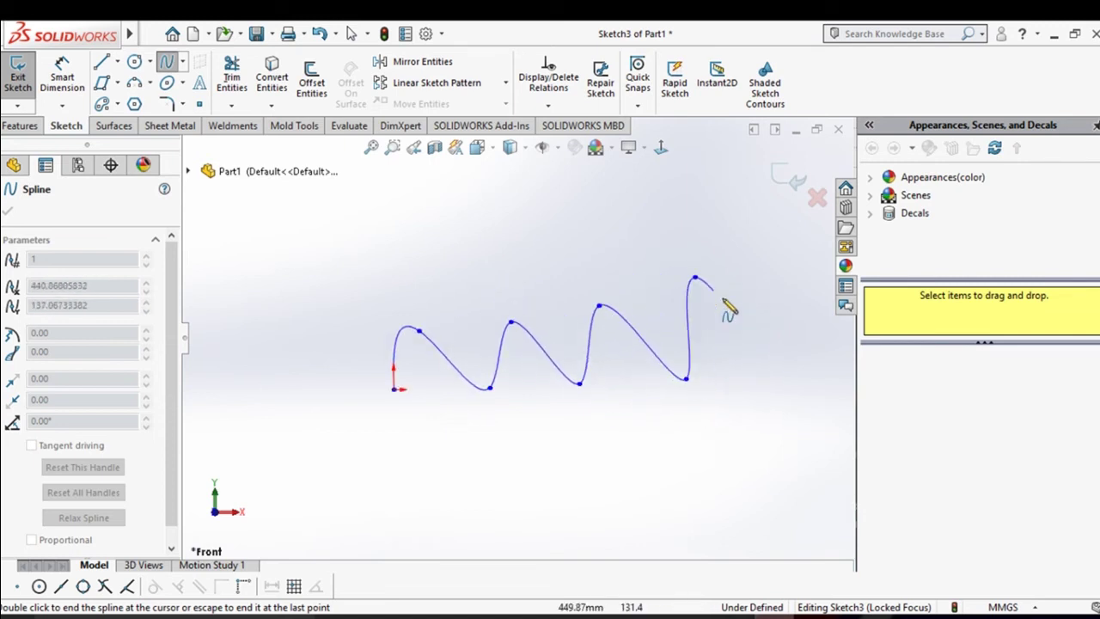
left_click(767, 363)
left_click(771, 273)
right_click(823, 352)
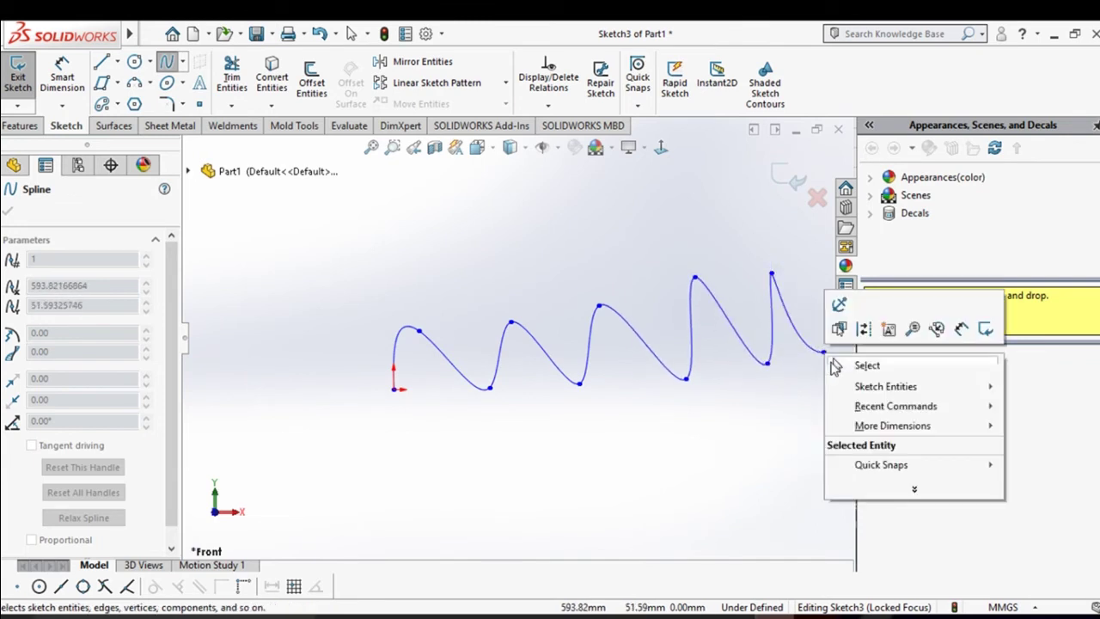
left_click(867, 366)
Pull the spline at its point near the first crest to reshape the curve, and delete the whole spline.
scroll(645, 363, "up", 3)
scroll(644, 361, "down", 3)
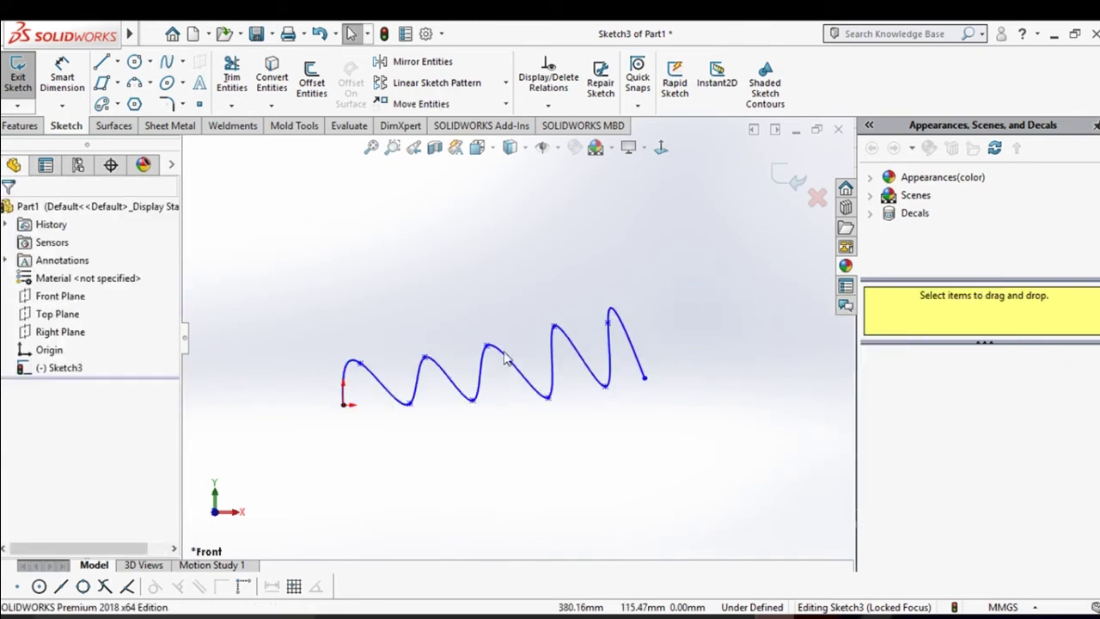
scroll(365, 374, "down", 1)
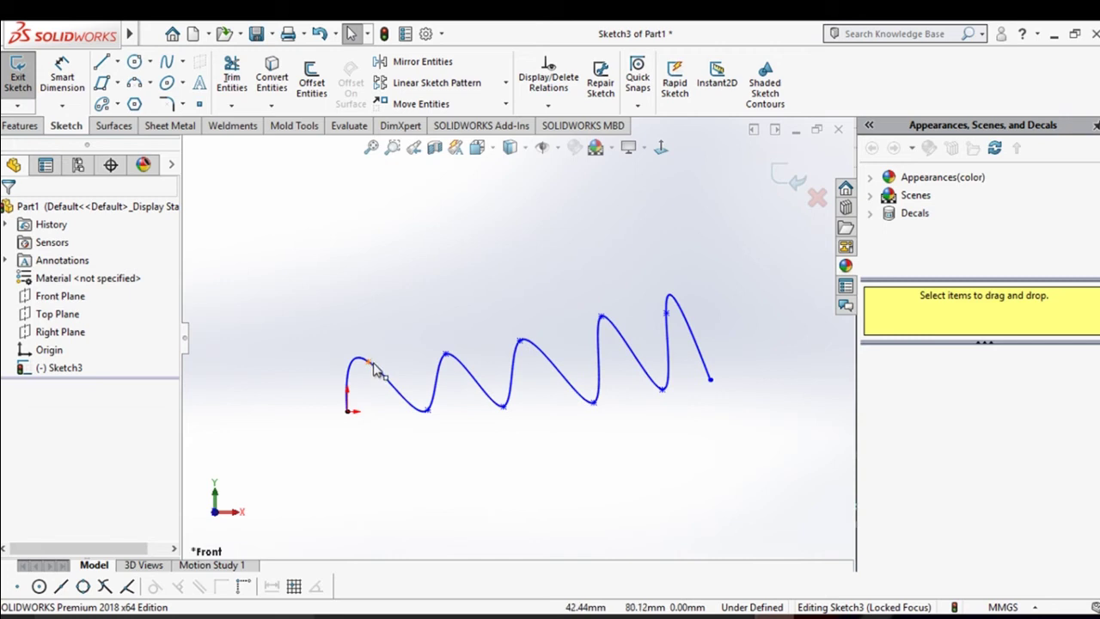
scroll(356, 400, "down", 2)
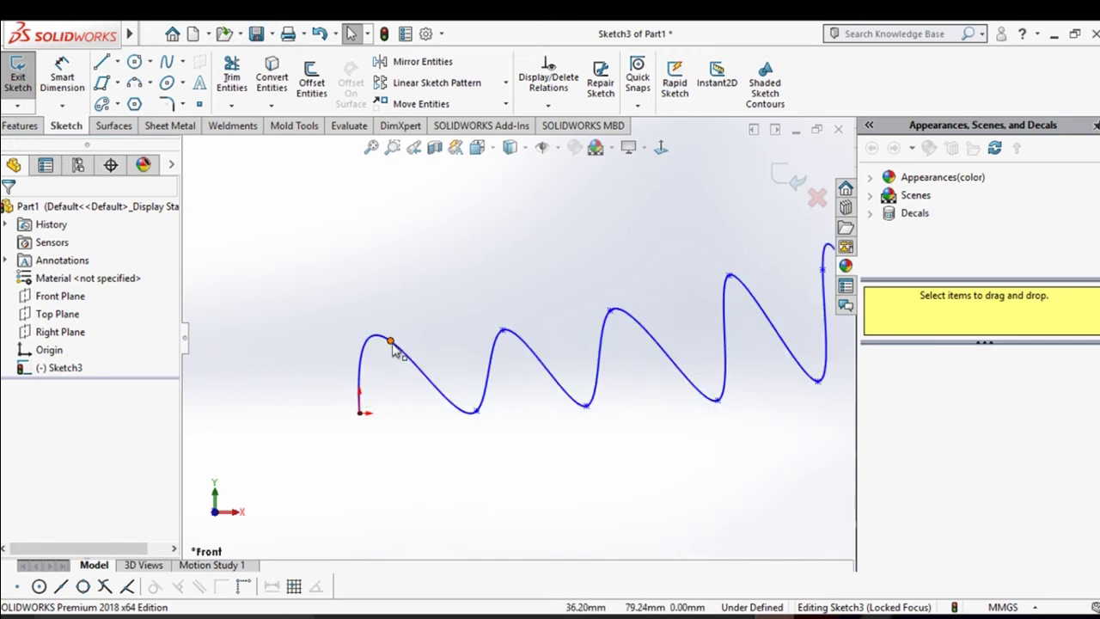
left_click(391, 343)
left_click_drag(414, 362, 528, 384)
left_click(493, 335)
scroll(551, 324, "up", 2)
left_click_drag(349, 260, 749, 411)
key("Delete")
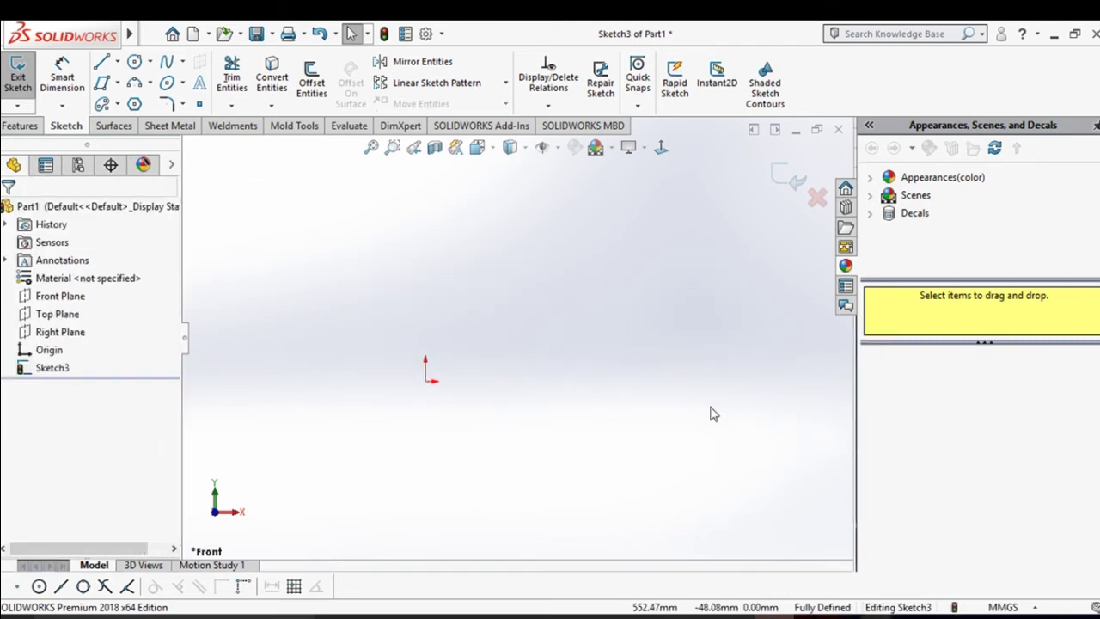
Draw a Bezier style spline from the origin with control vertices zigzagging rightward, looping back over the origin and ending far above and right of it.
left_click(184, 63)
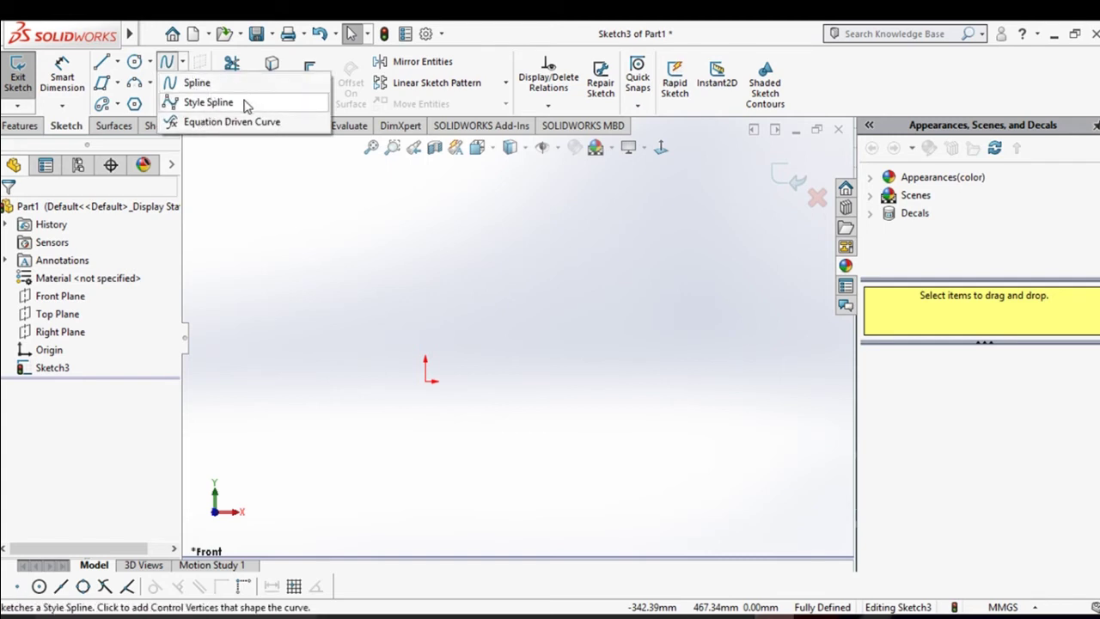
left_click(208, 102)
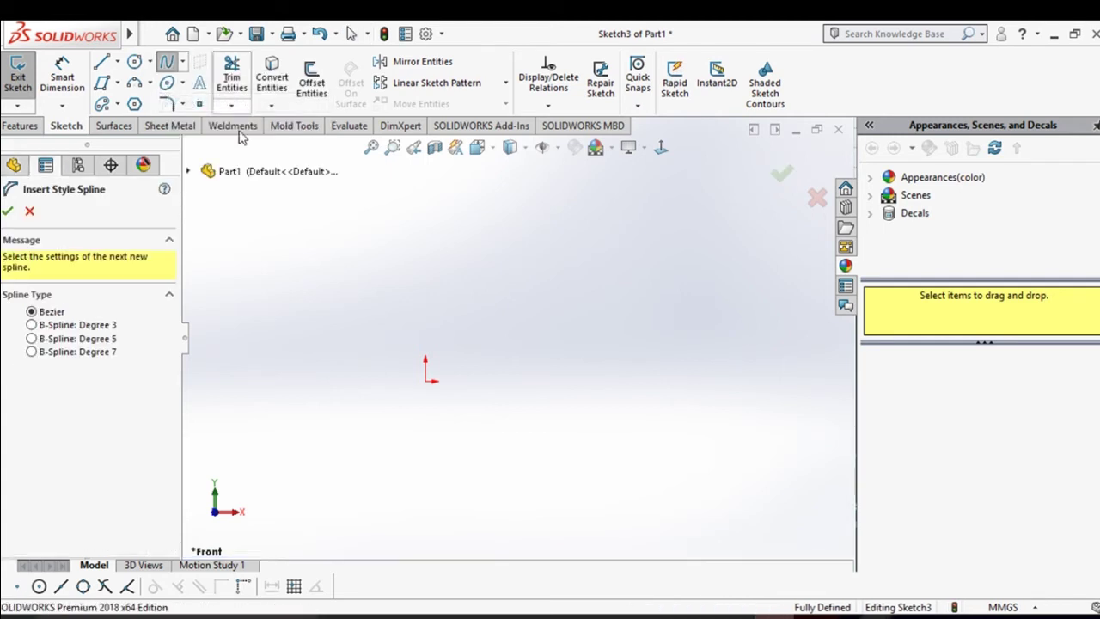
left_click(428, 379)
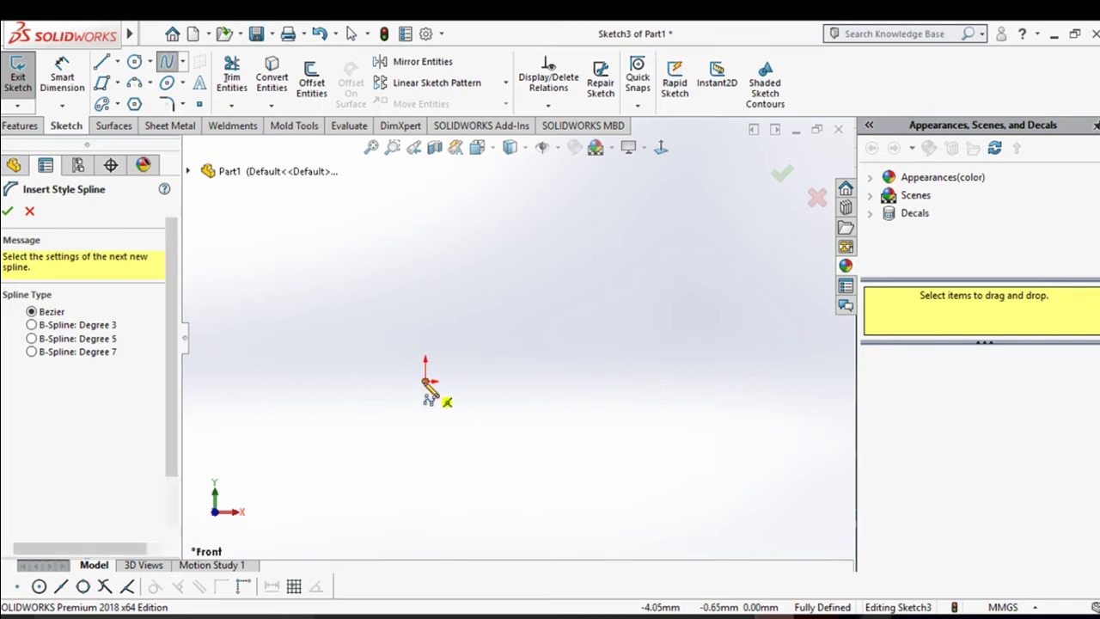
left_click(467, 259)
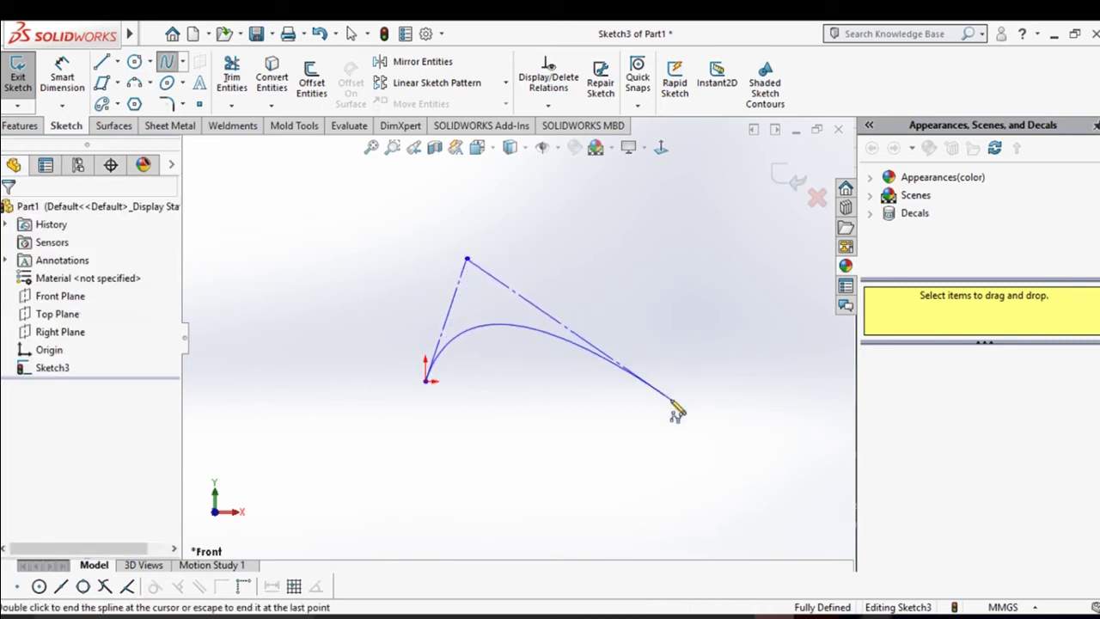
left_click(672, 400)
scroll(695, 278, "up", 3)
left_click(648, 264)
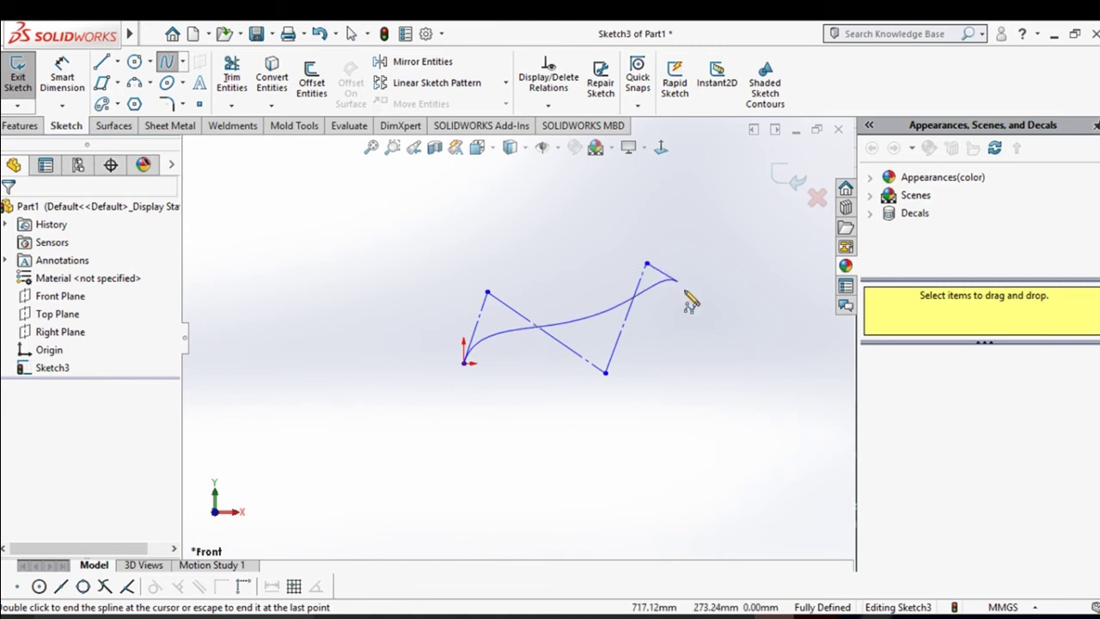
left_click(734, 380)
scroll(754, 310, "up", 3)
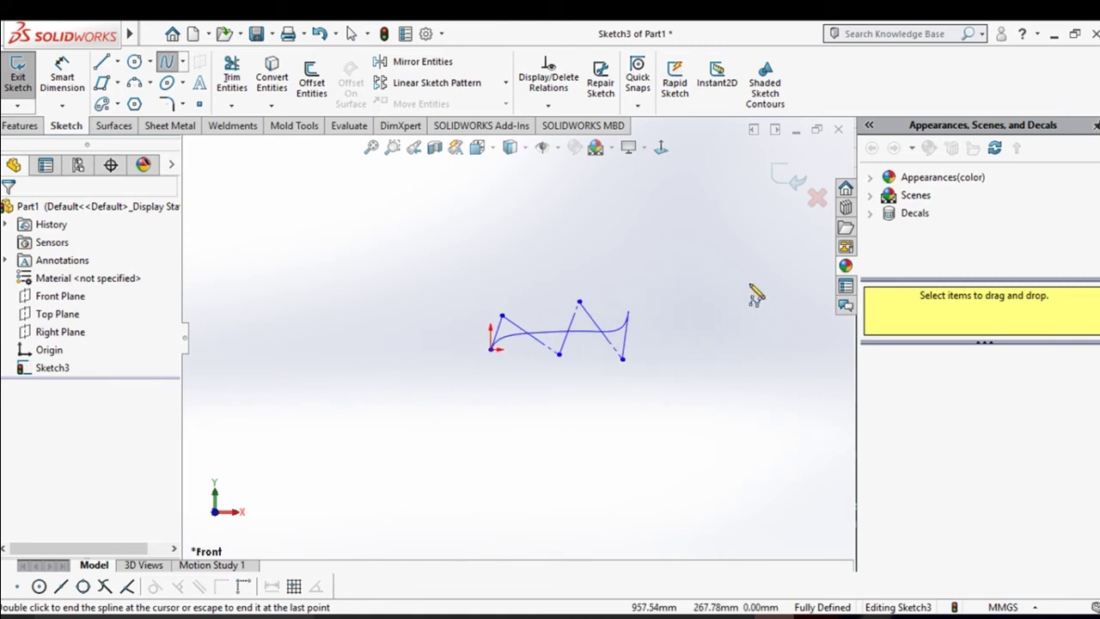
left_click(667, 261)
left_click(702, 419)
left_click(730, 228)
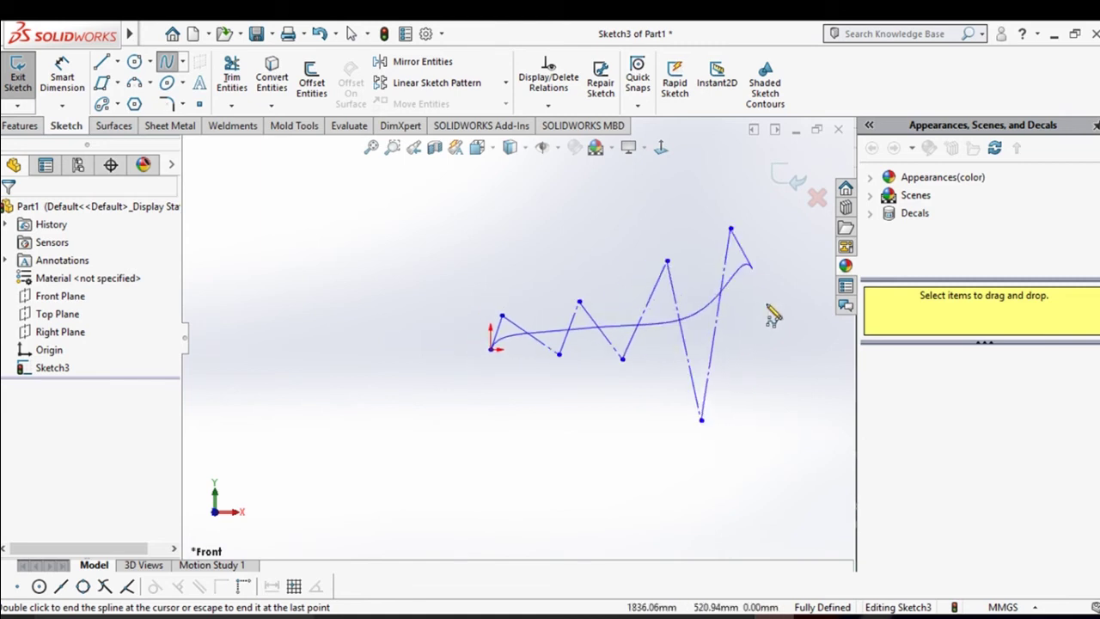
left_click(794, 421)
scroll(794, 421, "up", 2)
left_click(790, 368)
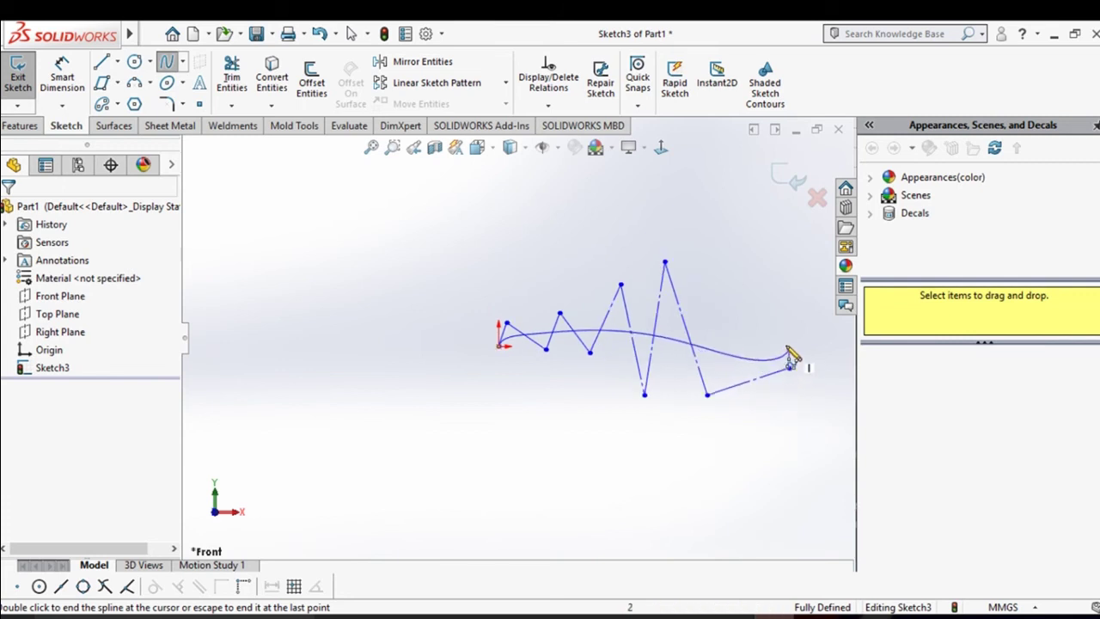
left_click(781, 285)
scroll(778, 266, "up", 4)
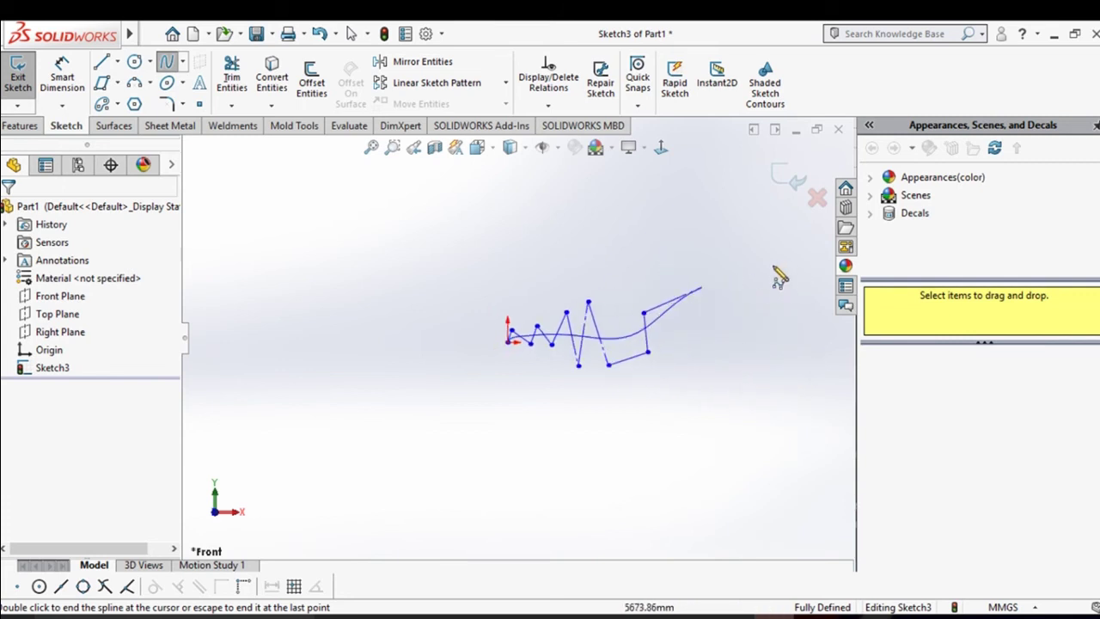
left_click(697, 206)
left_click(487, 188)
left_click(336, 249)
left_click(321, 372)
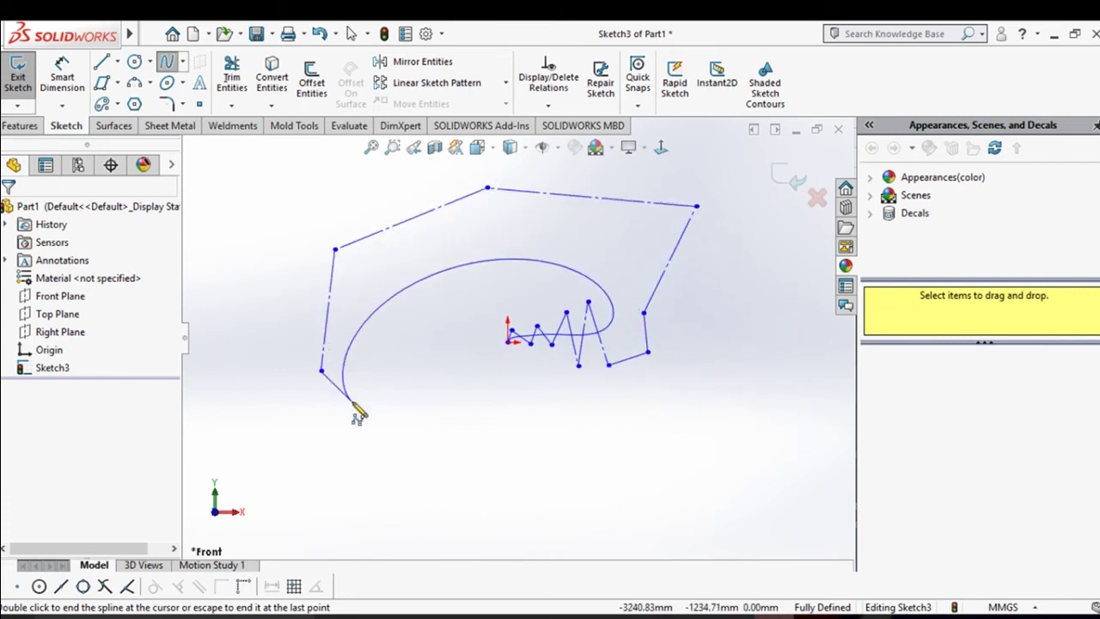
left_click(368, 173)
scroll(378, 181, "up", 3)
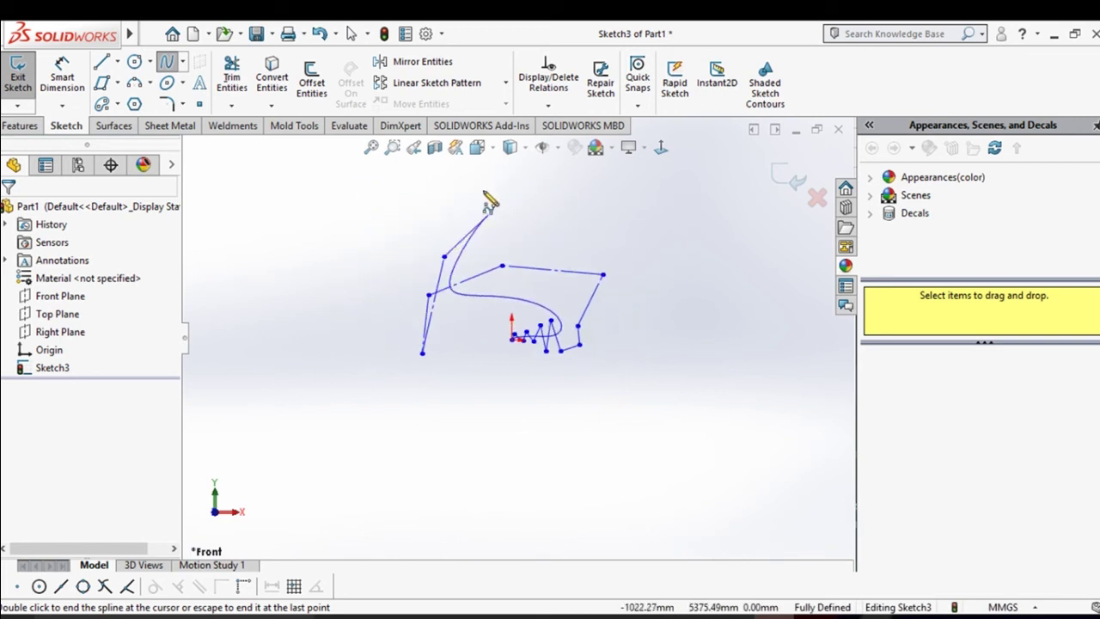
left_click(542, 212)
scroll(595, 215, "down", 4)
left_click(608, 303)
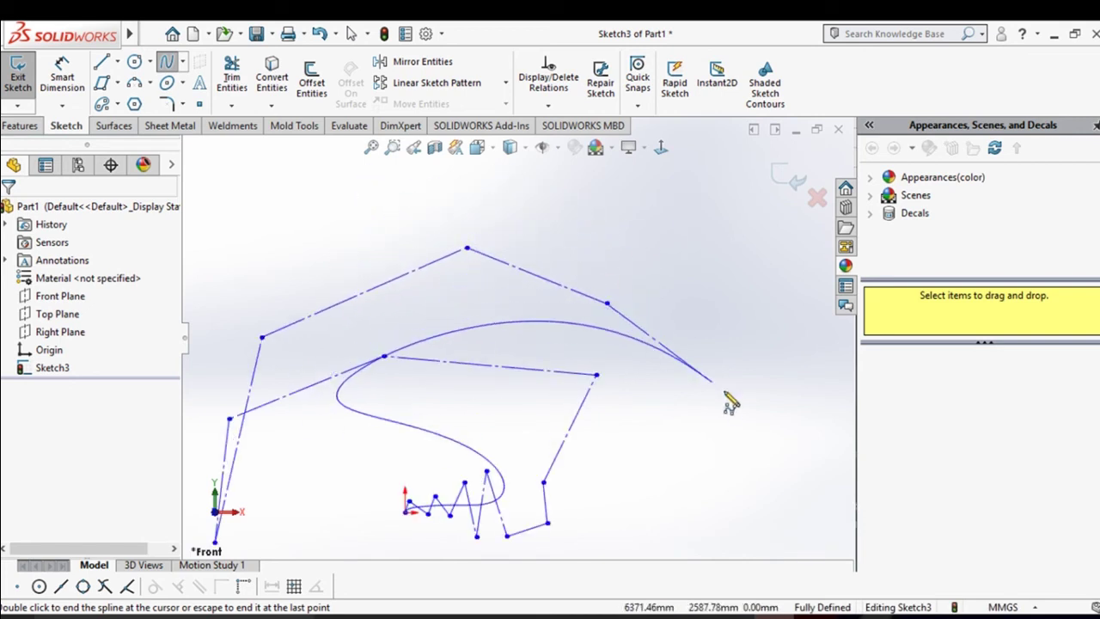
left_click(733, 394)
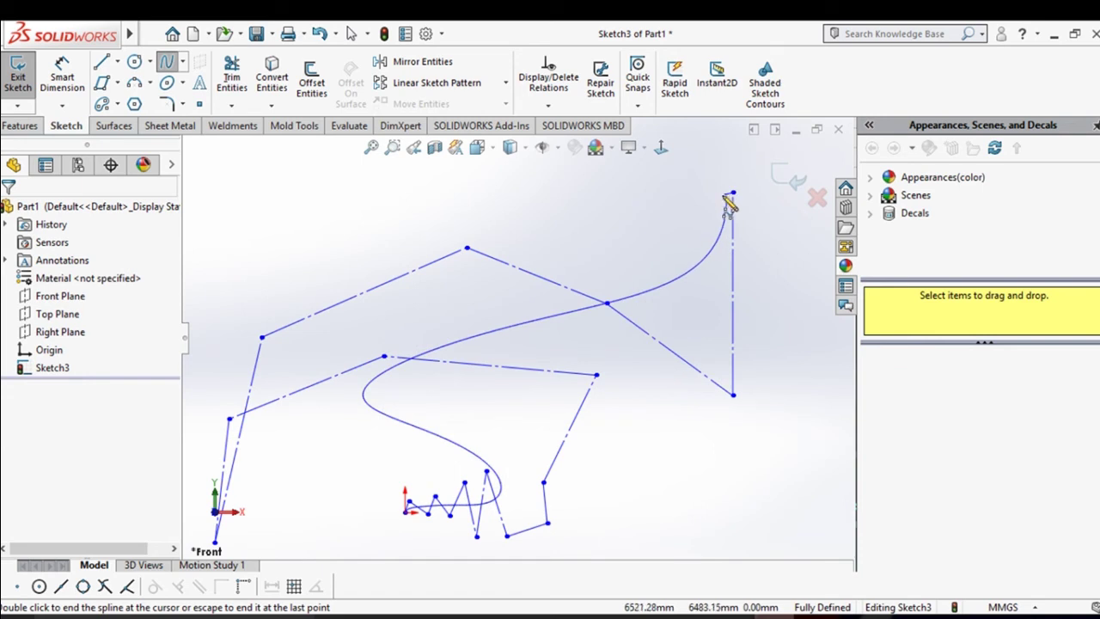
double_click(714, 213)
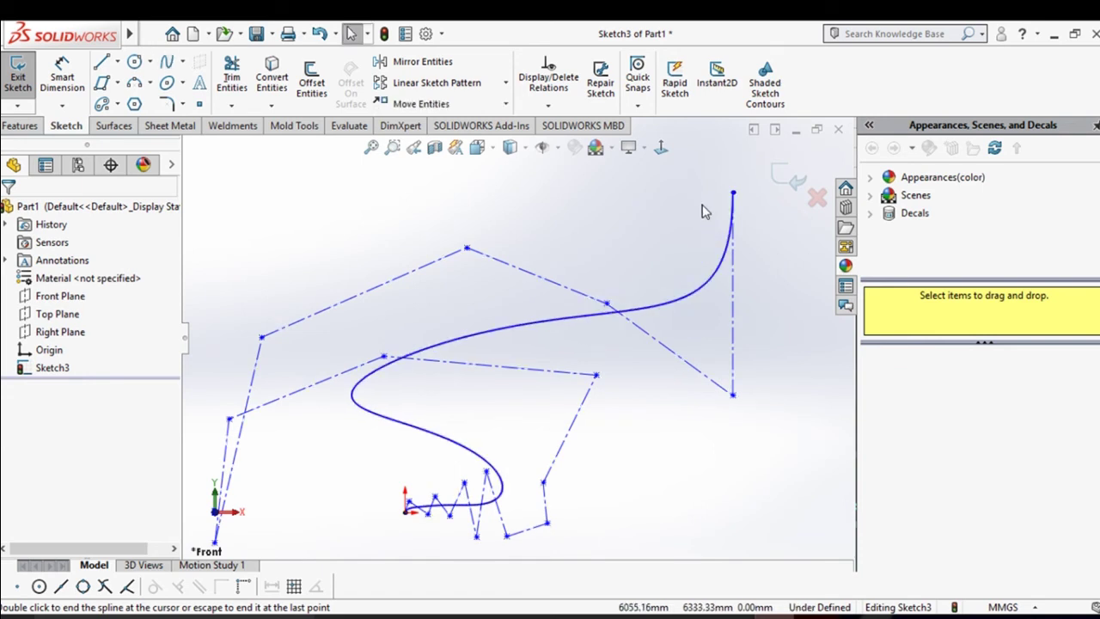
Delete the whole Bezier style spline together with its control polygon.
scroll(700, 324, "up", 5)
scroll(425, 297, "down", 5)
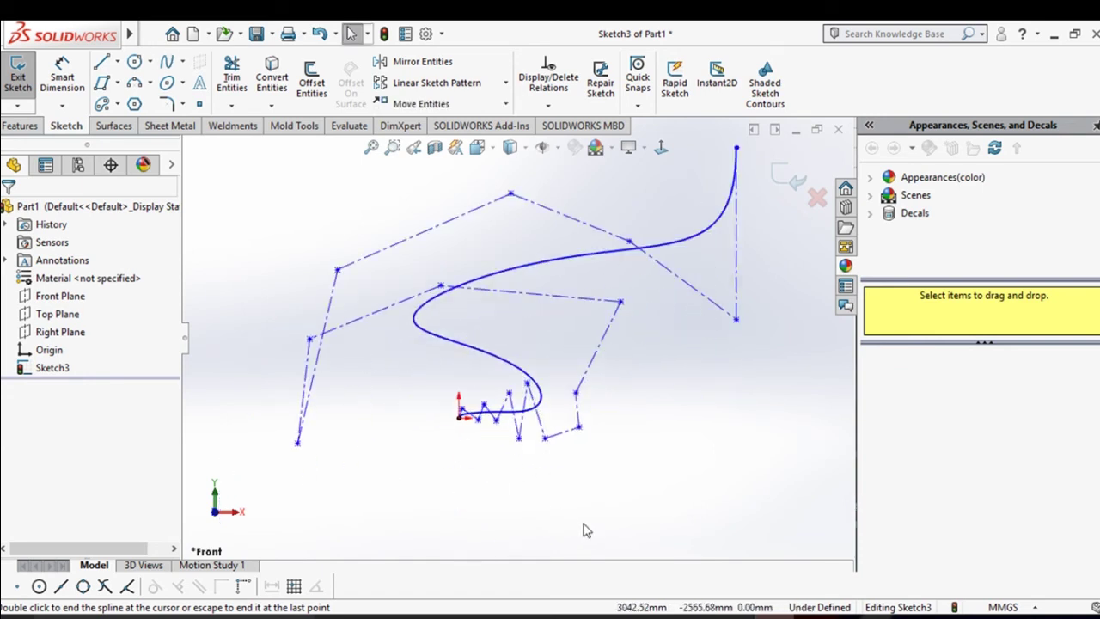
scroll(543, 409, "up", 3)
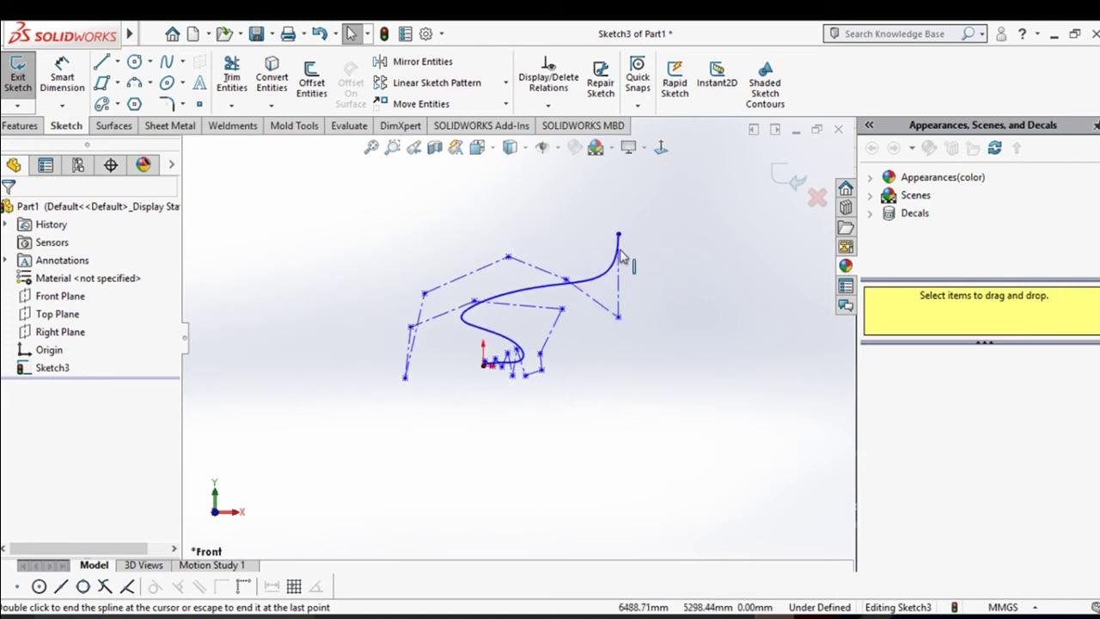
mouse_move(332, 203)
left_mouse_down()
mouse_move(575, 315)
mouse_move(777, 450)
mouse_move(761, 452)
left_mouse_up()
key("Delete")
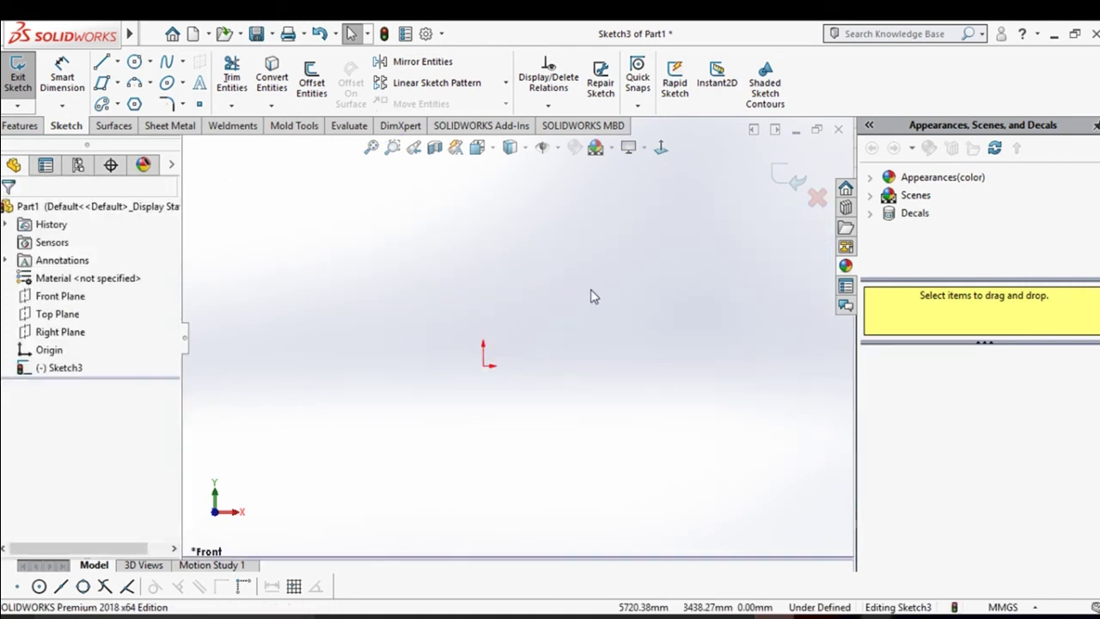
Draw a B-Spline: Degree 7 style spline with eleven control vertices, zigzagging above the origin then curving below and right of it, and delete it.
left_click(183, 63)
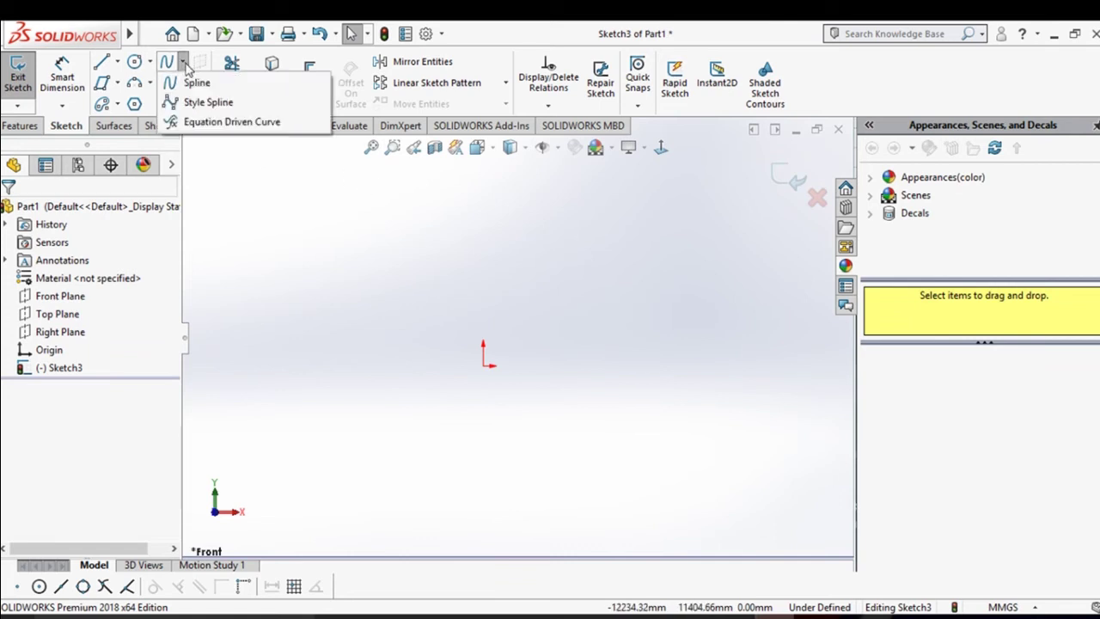
left_click(214, 105)
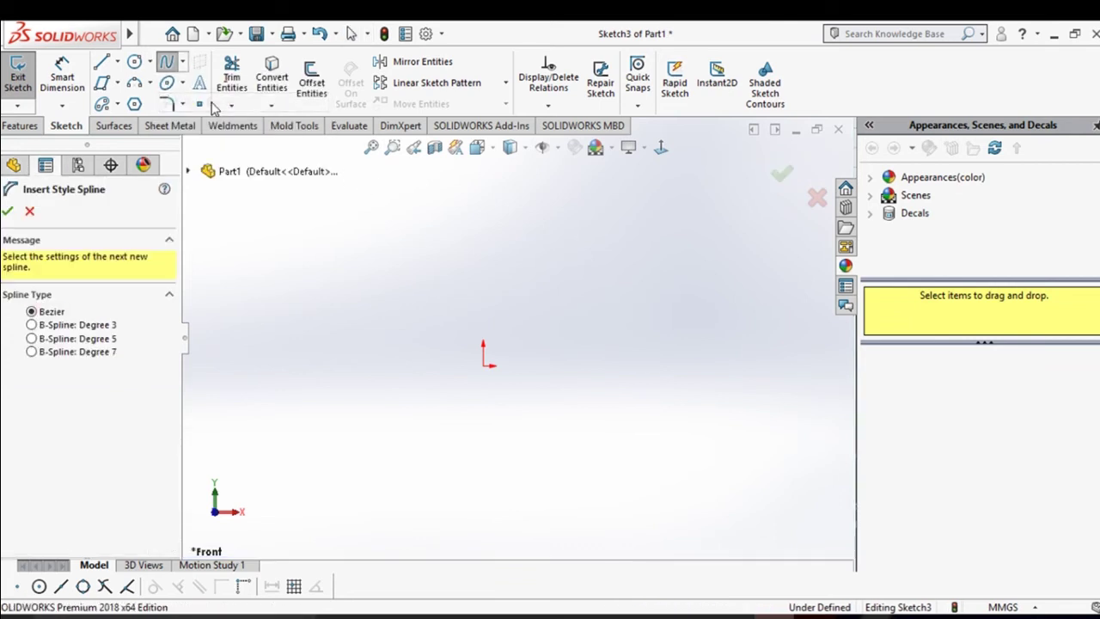
left_click(101, 354)
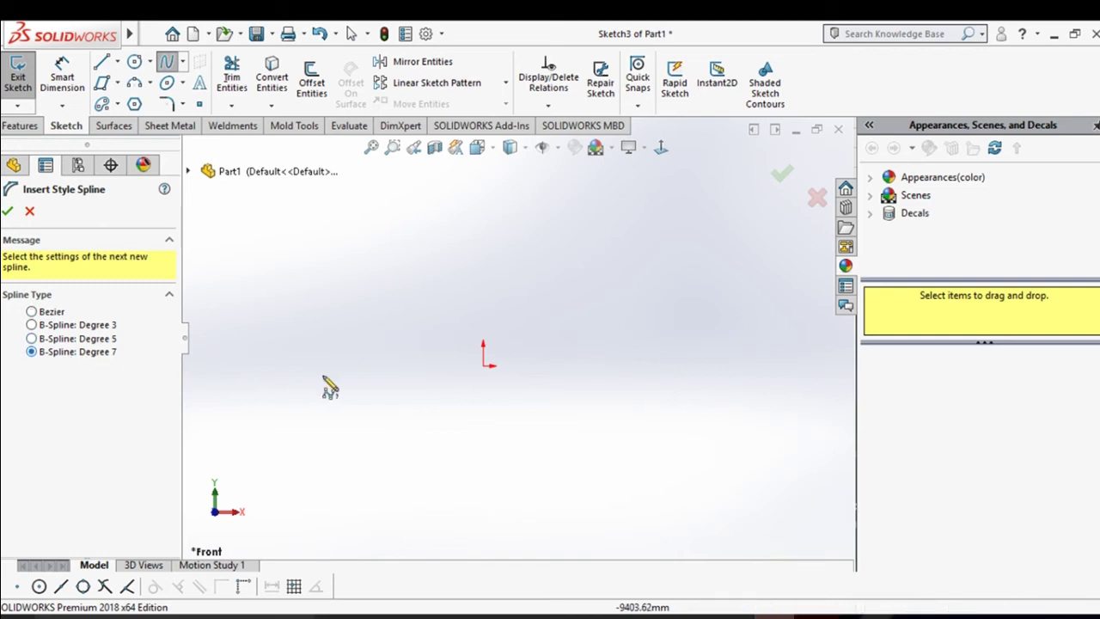
left_click(379, 303)
left_click(507, 213)
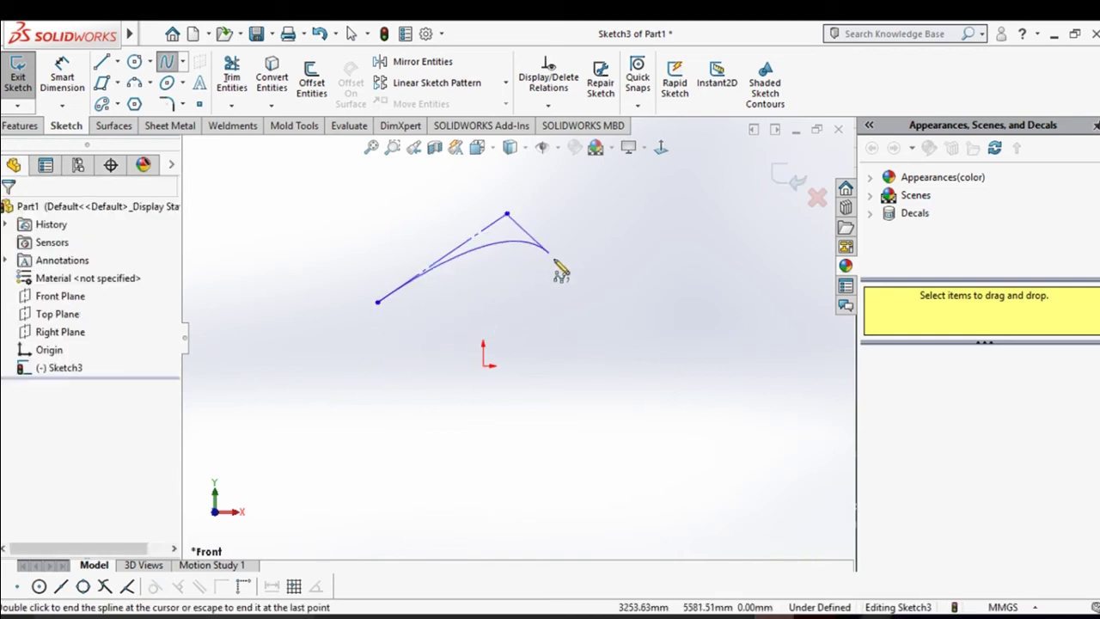
left_click(600, 340)
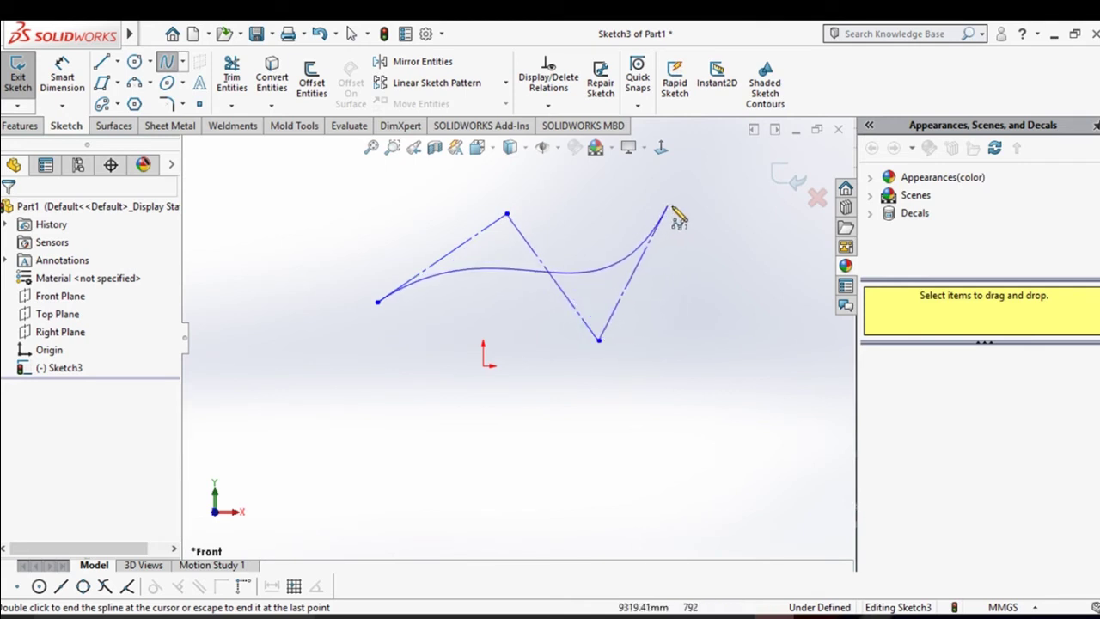
scroll(680, 227, "up", 3)
left_click(655, 235)
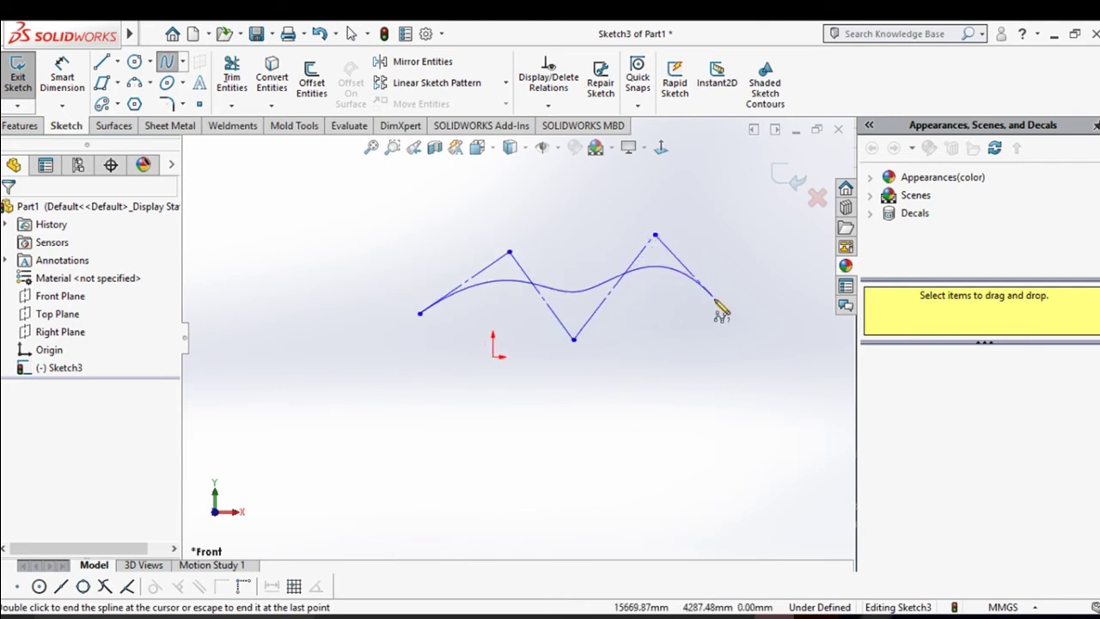
left_click(731, 342)
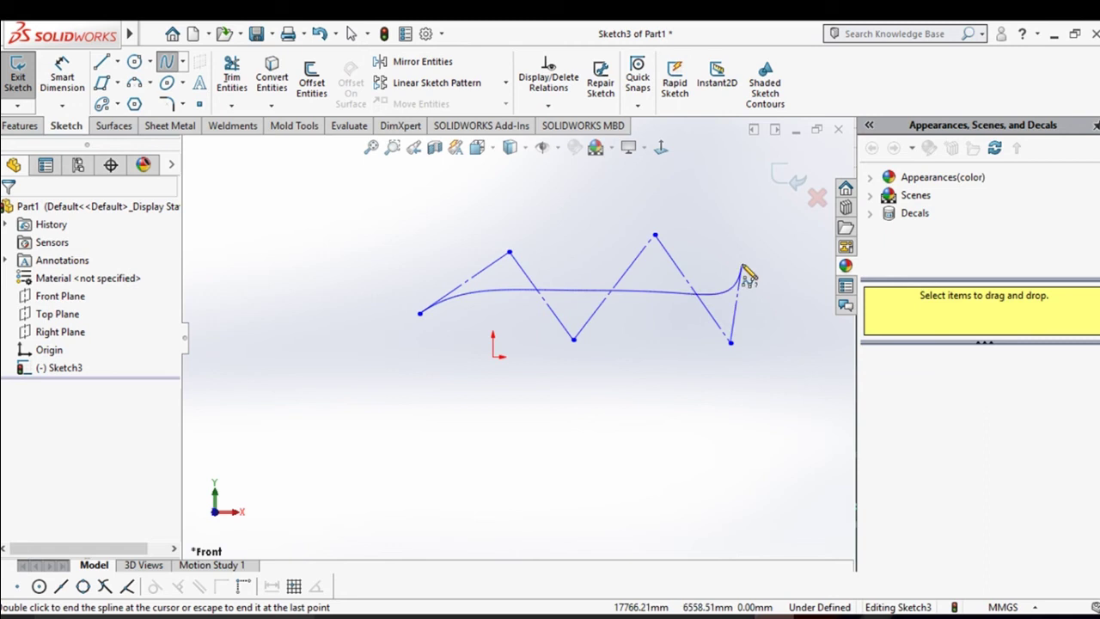
left_click(722, 199)
scroll(724, 318, "up", 2)
left_click(717, 303)
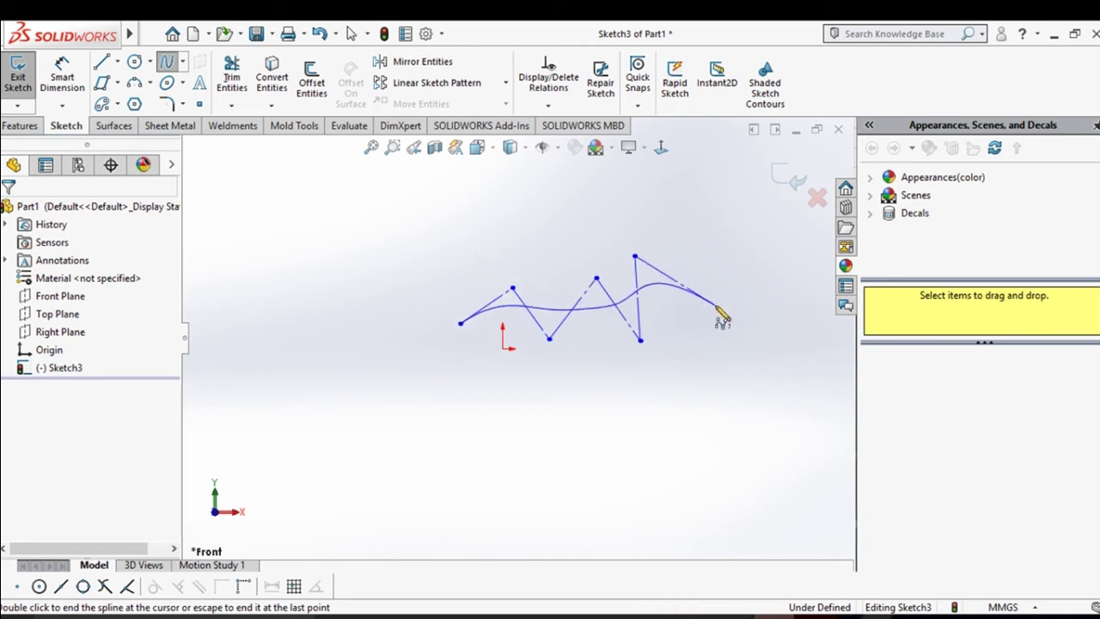
left_click(702, 401)
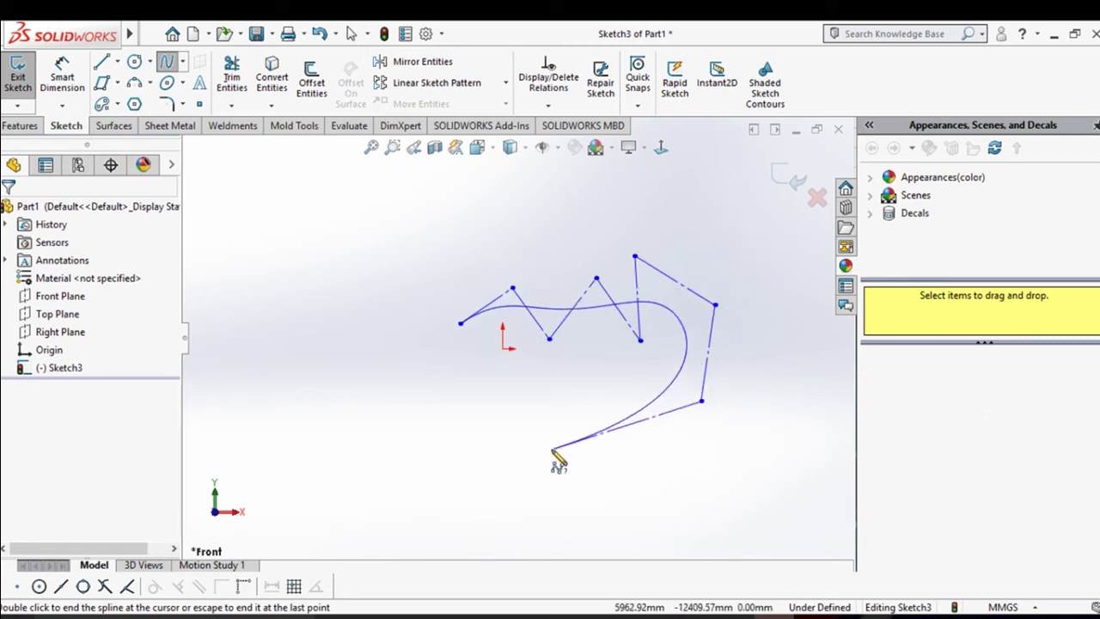
left_click(552, 448)
left_click(717, 536)
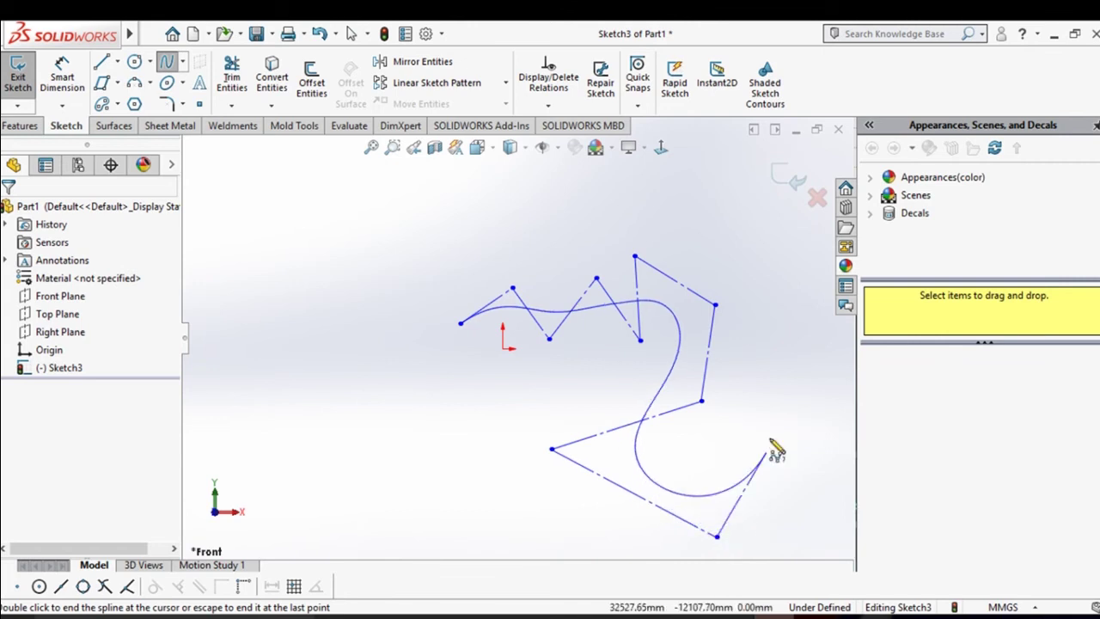
left_click(779, 367)
right_click(781, 320)
left_click(798, 331)
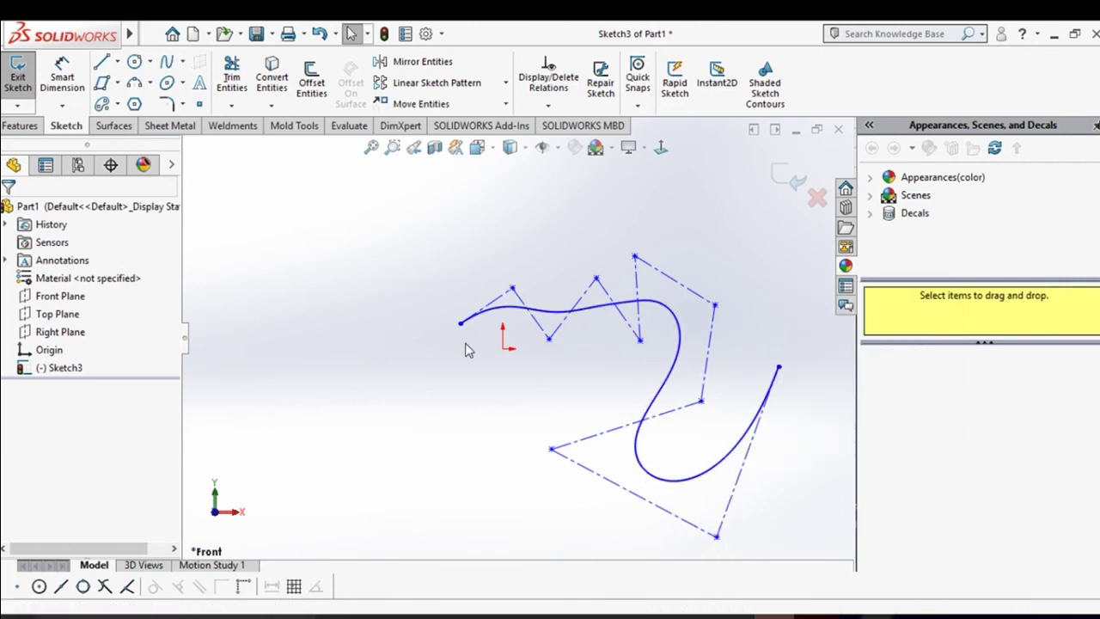
mouse_move(402, 264)
left_mouse_down()
mouse_move(865, 553)
mouse_move(808, 518)
left_mouse_up()
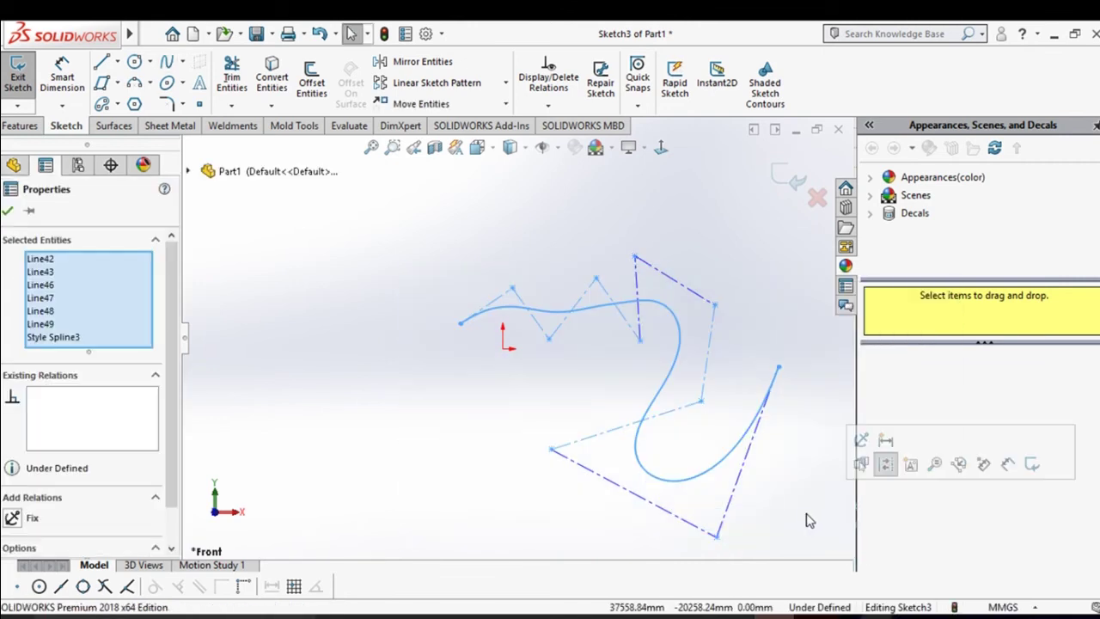
key("Delete")
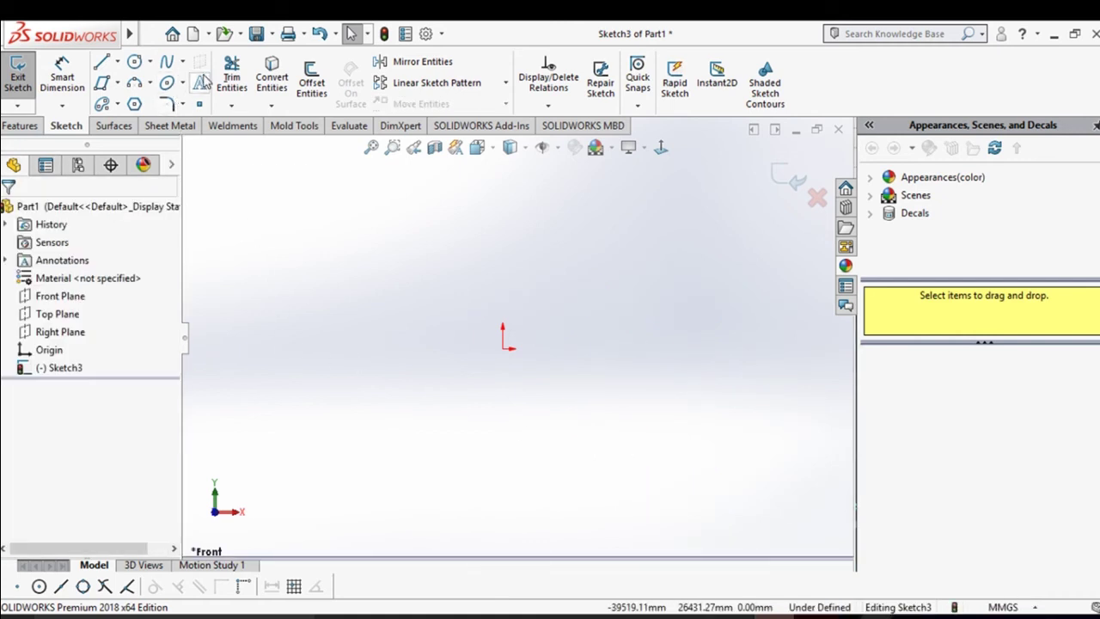
Draw an S-shaped B-Spline: Degree 5 style spline over the origin with four control vertices alternating low and high, and end it.
left_click(183, 62)
left_click(194, 102)
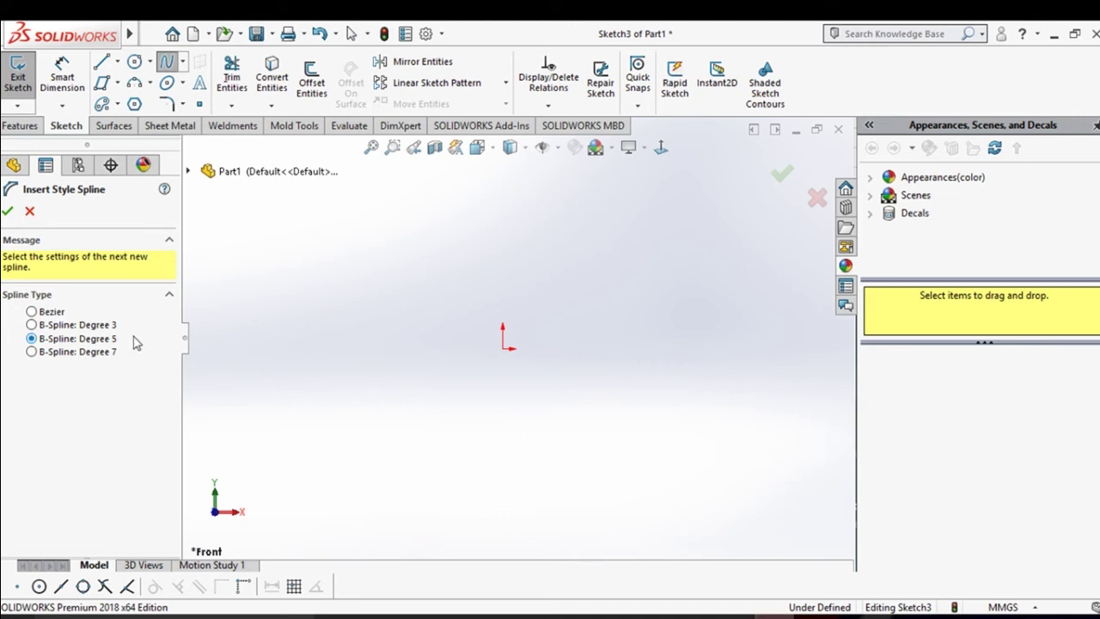
left_click(435, 324)
left_click(544, 229)
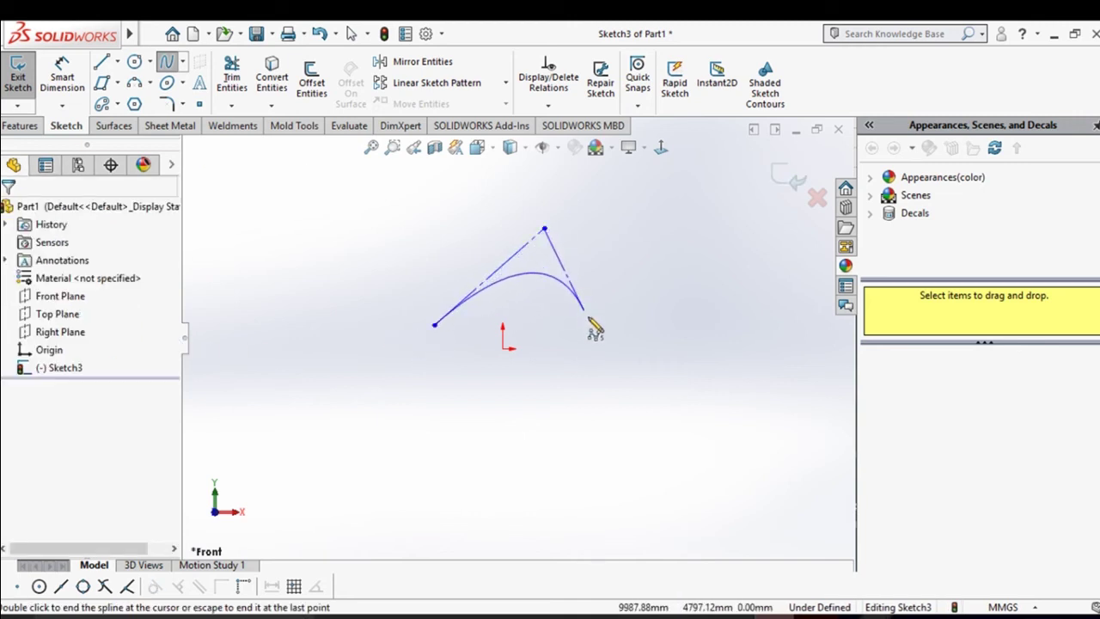
left_click(613, 366)
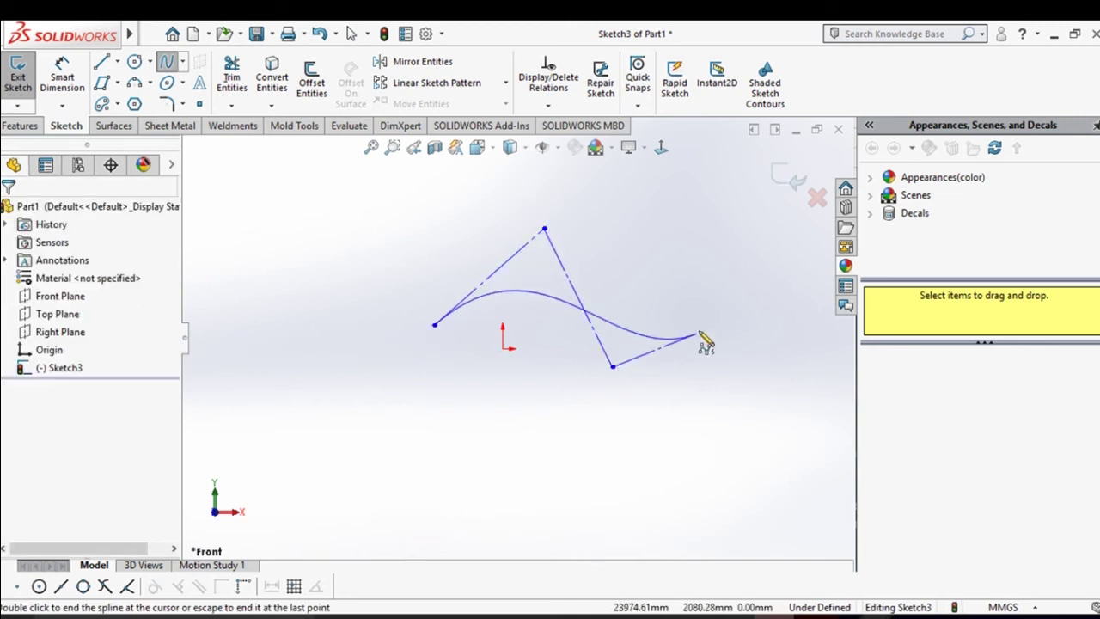
right_click(727, 253)
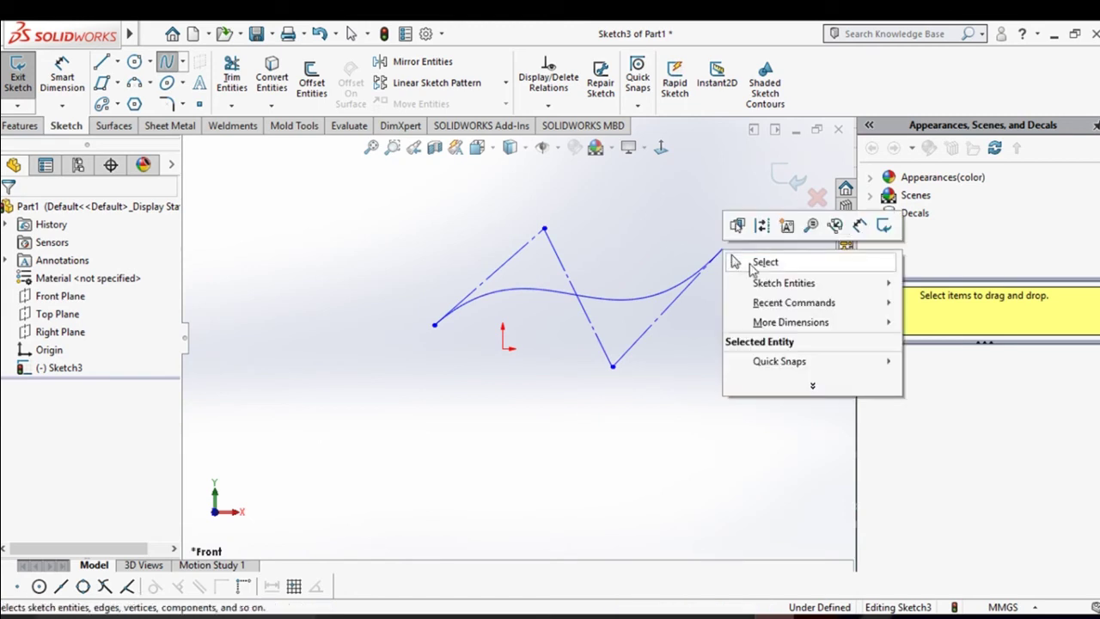
left_click(758, 261)
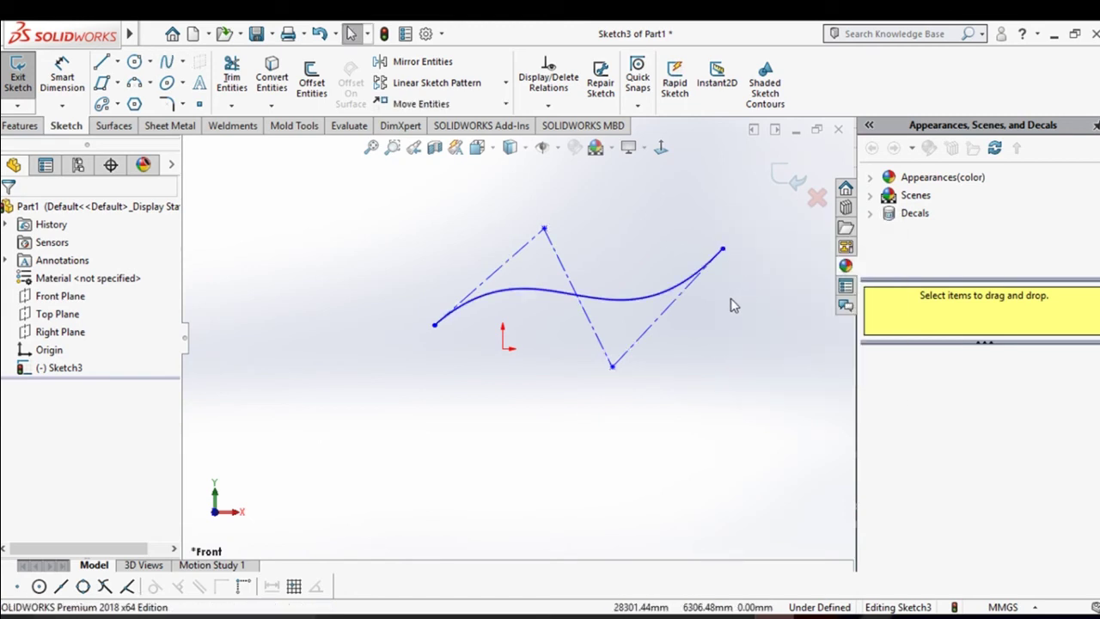
Reshape the B-Spline by moving its lower control vertex far down and its upper one up and left, and delete the whole spline.
left_click(622, 306)
left_click_drag(613, 366, 675, 533)
left_click_drag(547, 230, 503, 153)
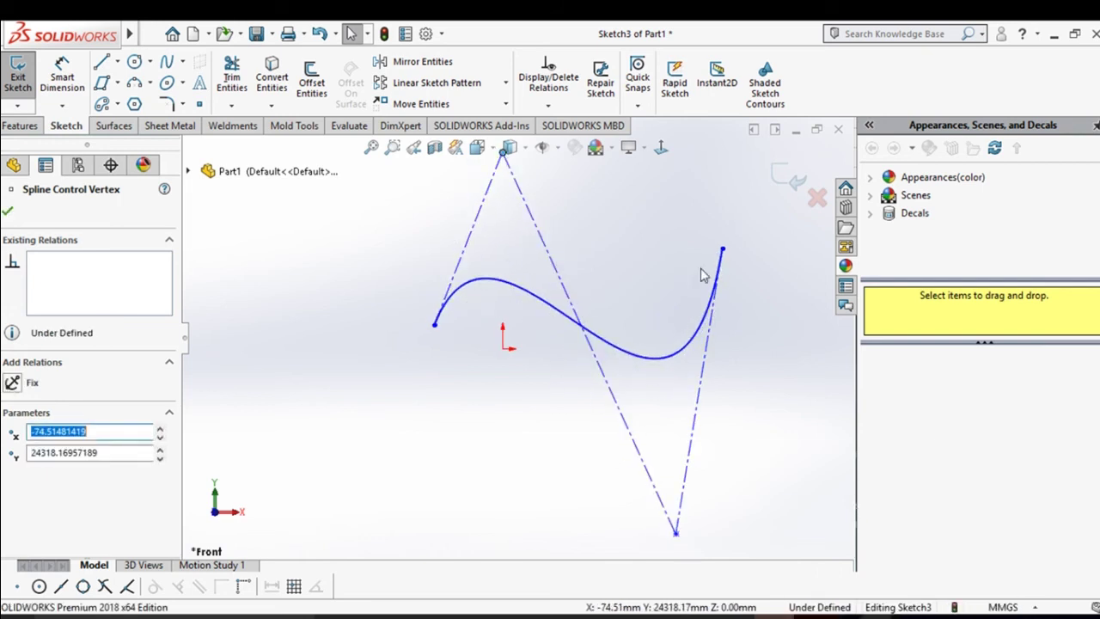
key("z")
mouse_move(400, 157)
left_mouse_down()
mouse_move(693, 435)
mouse_move(715, 495)
left_mouse_up()
key("Delete")
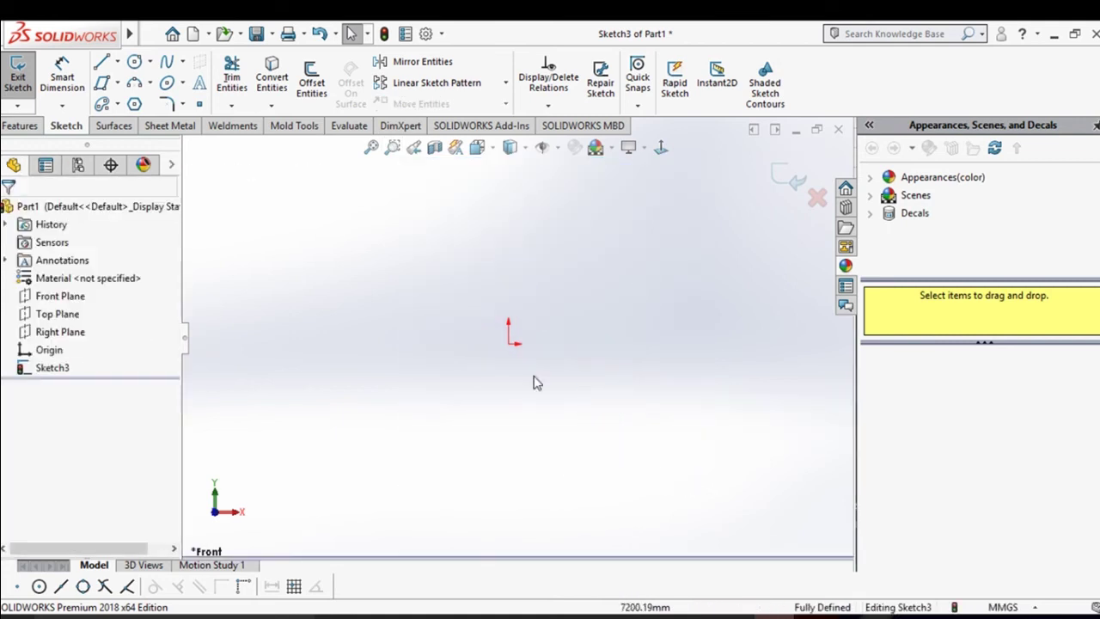
Review the Equation Driven Curve settings with their Explicit and Parametric types, and leave without creating a curve.
left_click(180, 63)
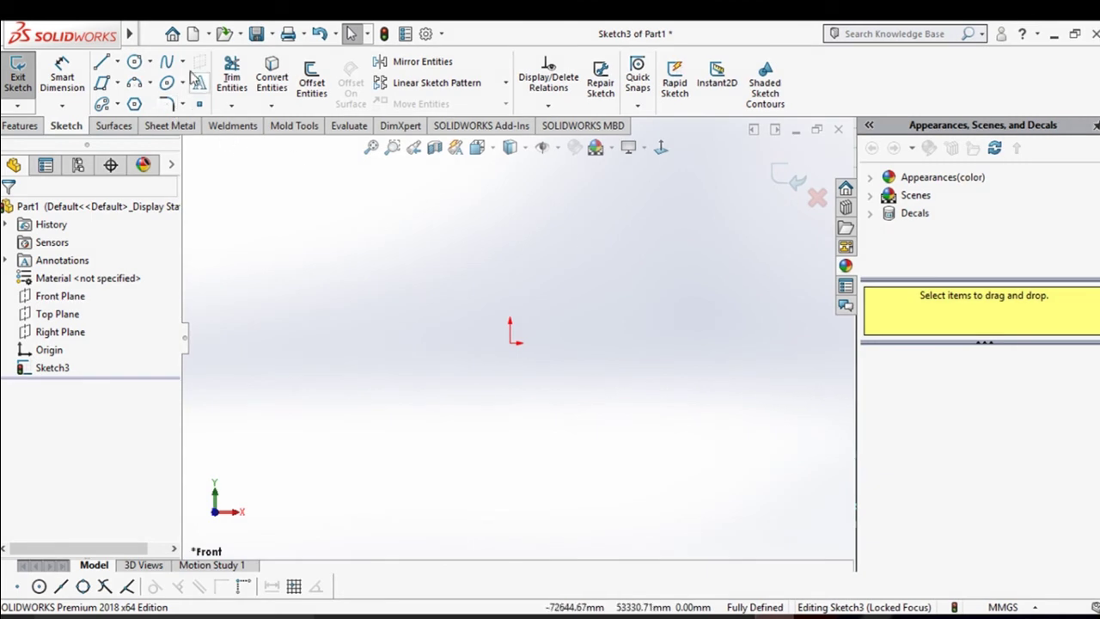
left_click(184, 63)
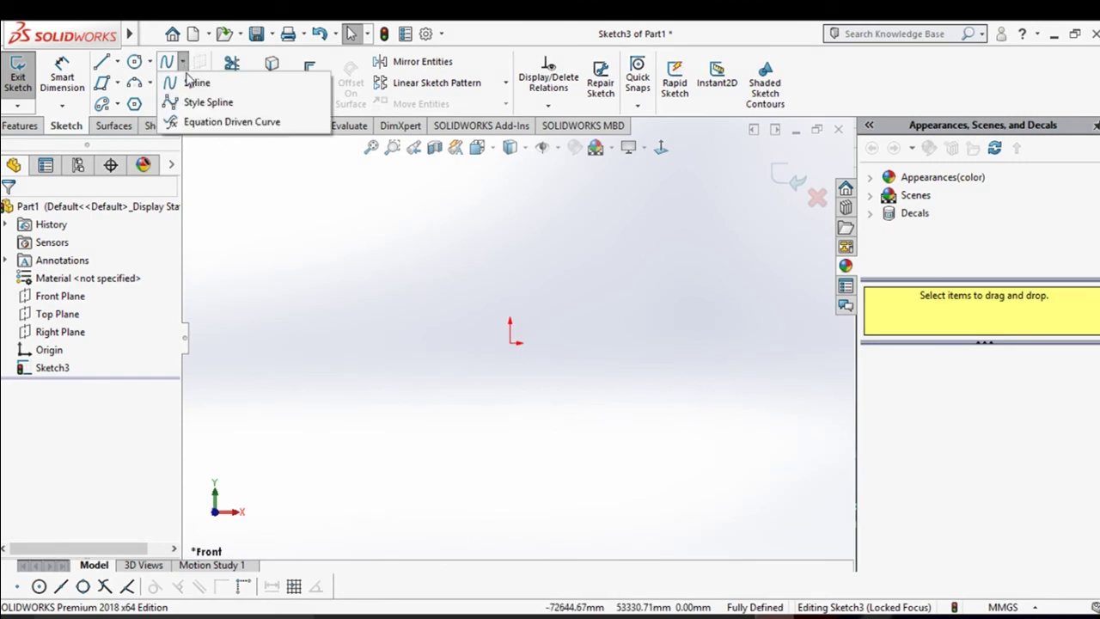
left_click(228, 125)
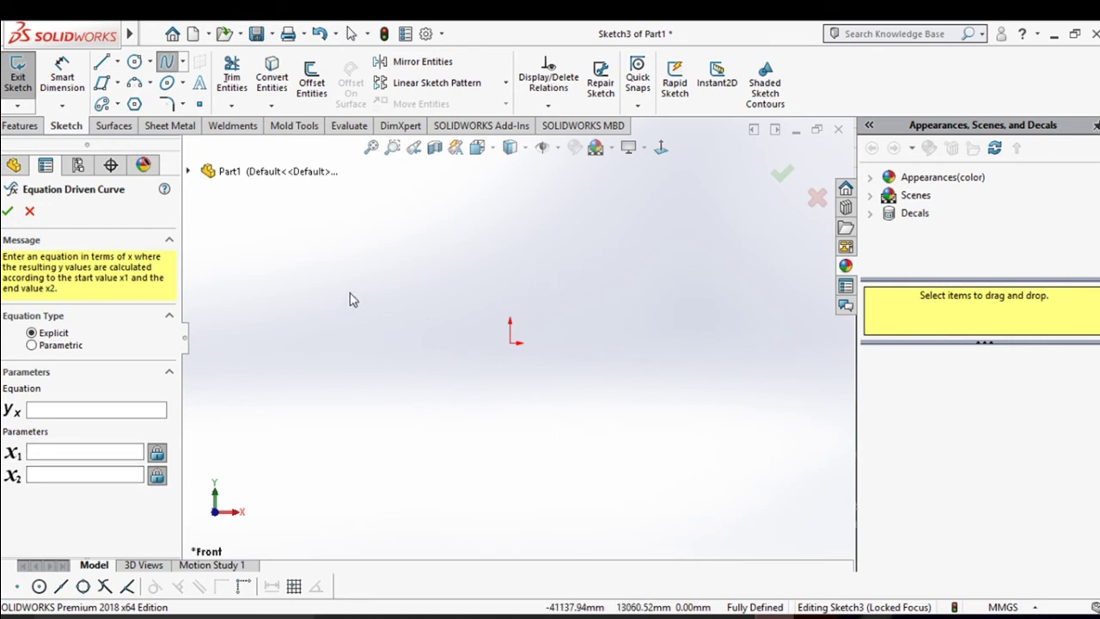
left_click(29, 212)
Draw a steeply tilted ellipse centred on the origin, with radii of about 39619 mm and 16796 mm.
left_click(183, 83)
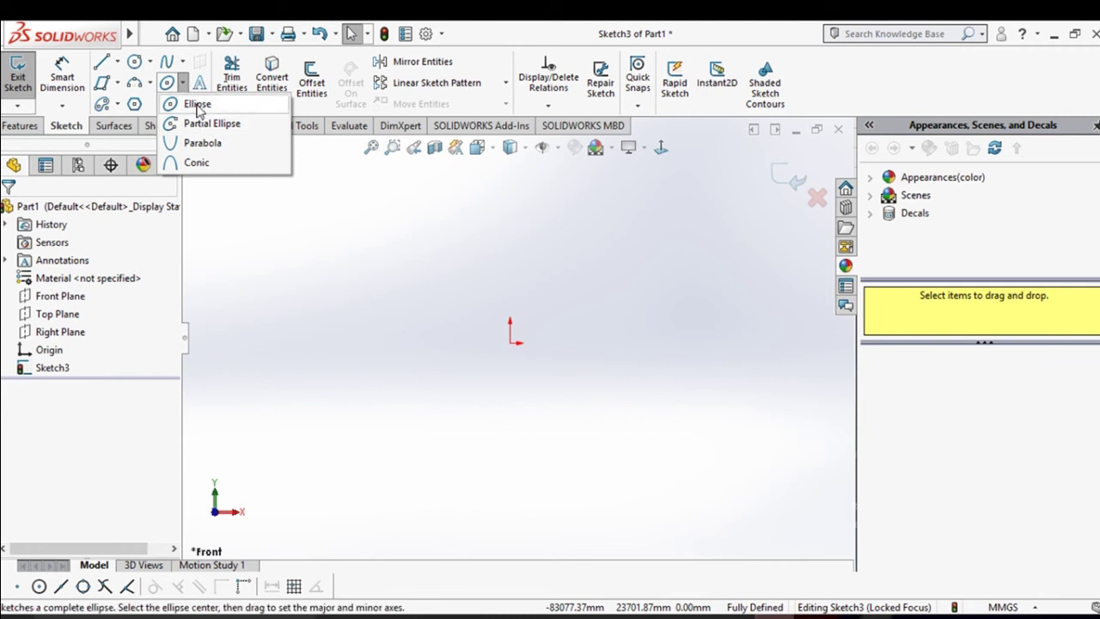
left_click(197, 104)
left_click(514, 342)
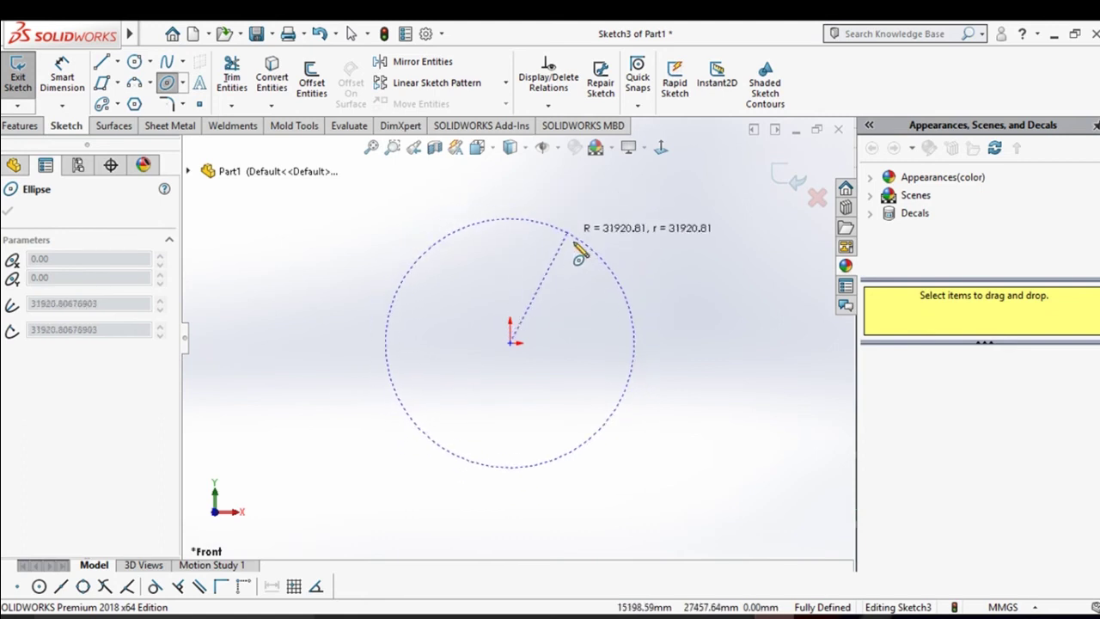
left_click(484, 198)
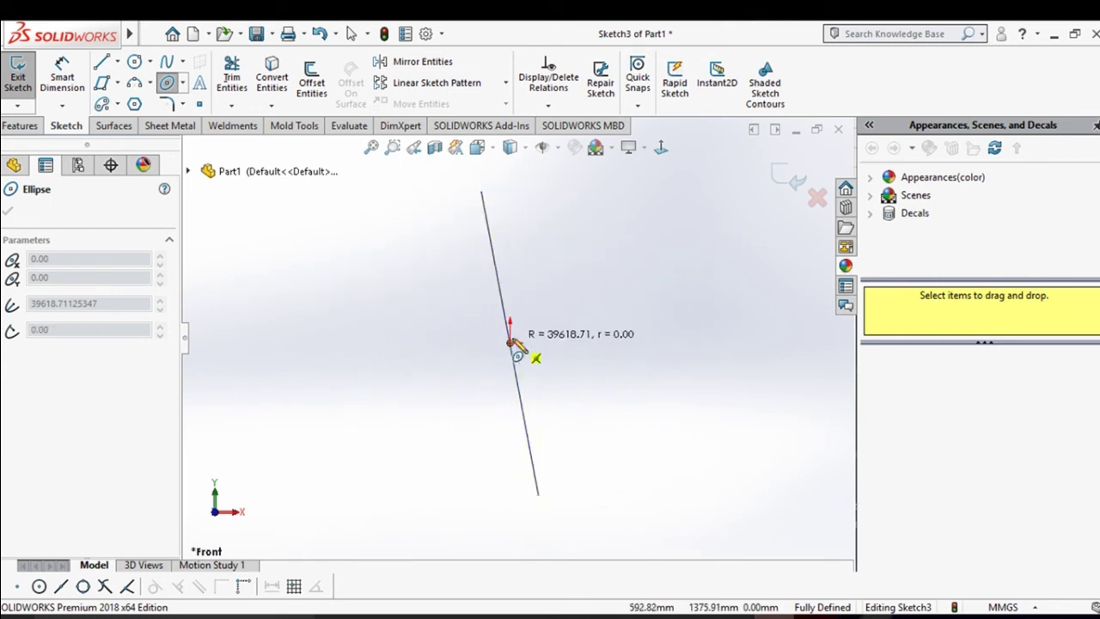
left_click(438, 295)
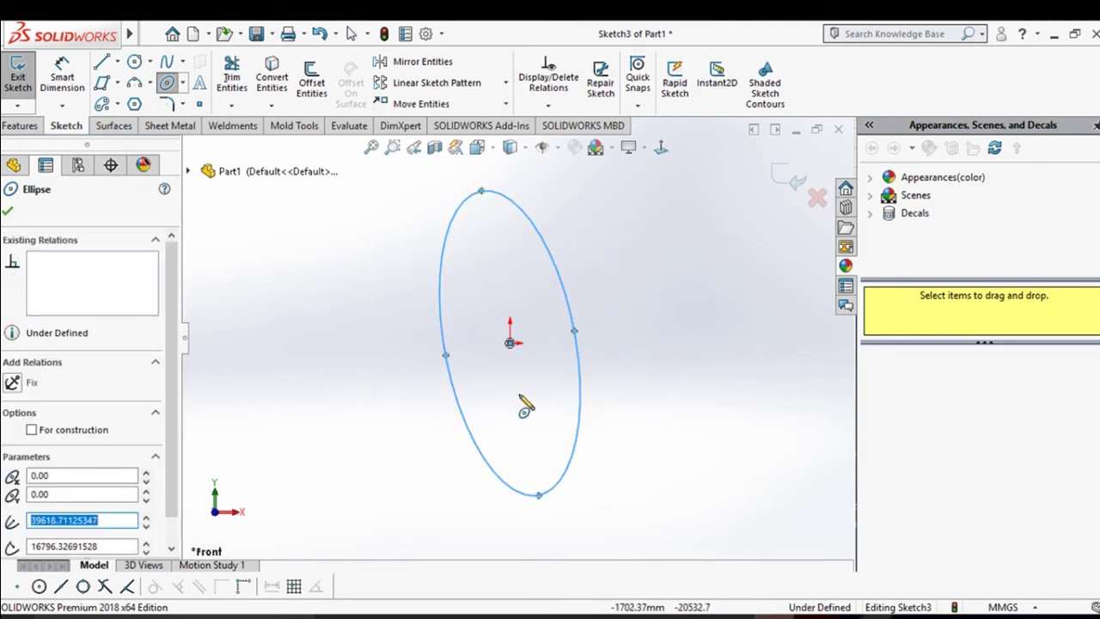
Draw a partial ellipse left of the full ellipse, open toward the lower left, with radii of about 32747 mm and 21971 mm.
left_click(179, 83)
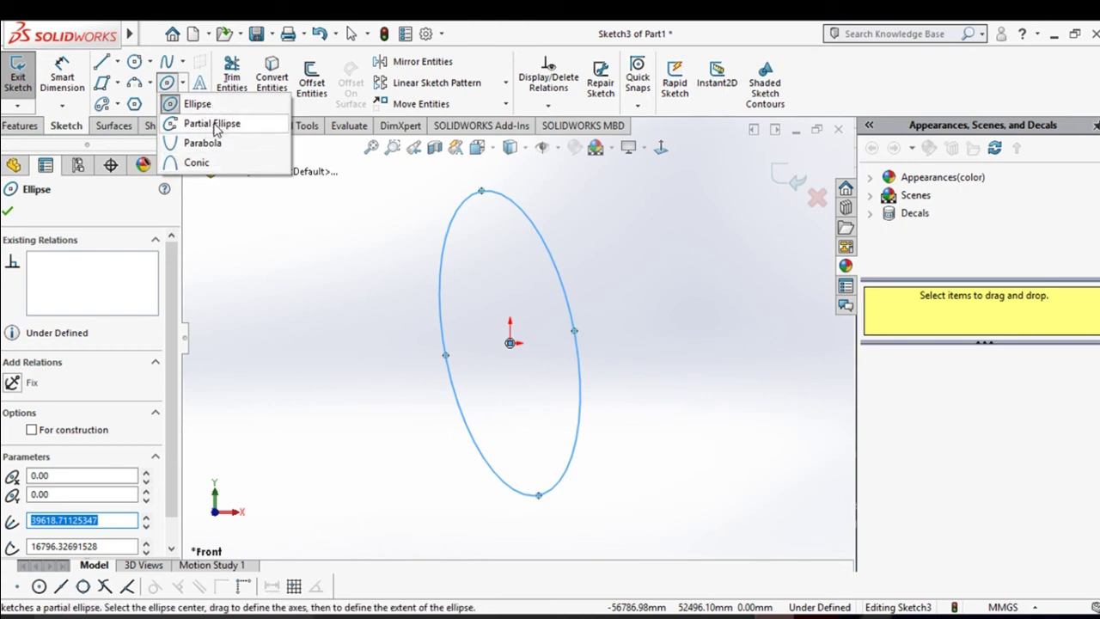
left_click(210, 129)
left_click(304, 311)
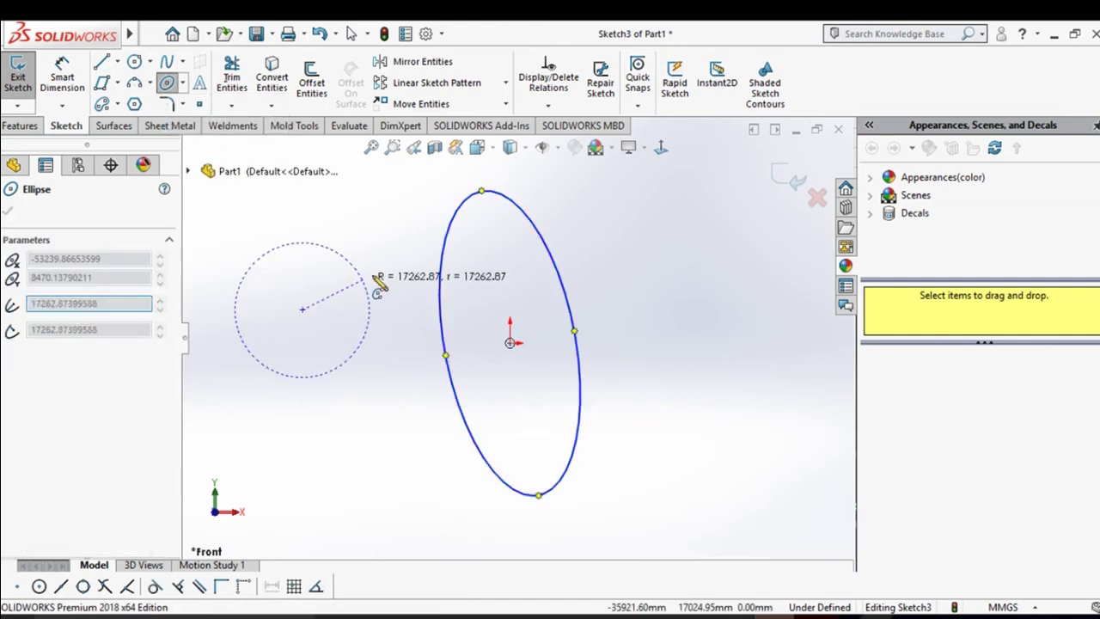
key("z")
key("z")
left_click(435, 262)
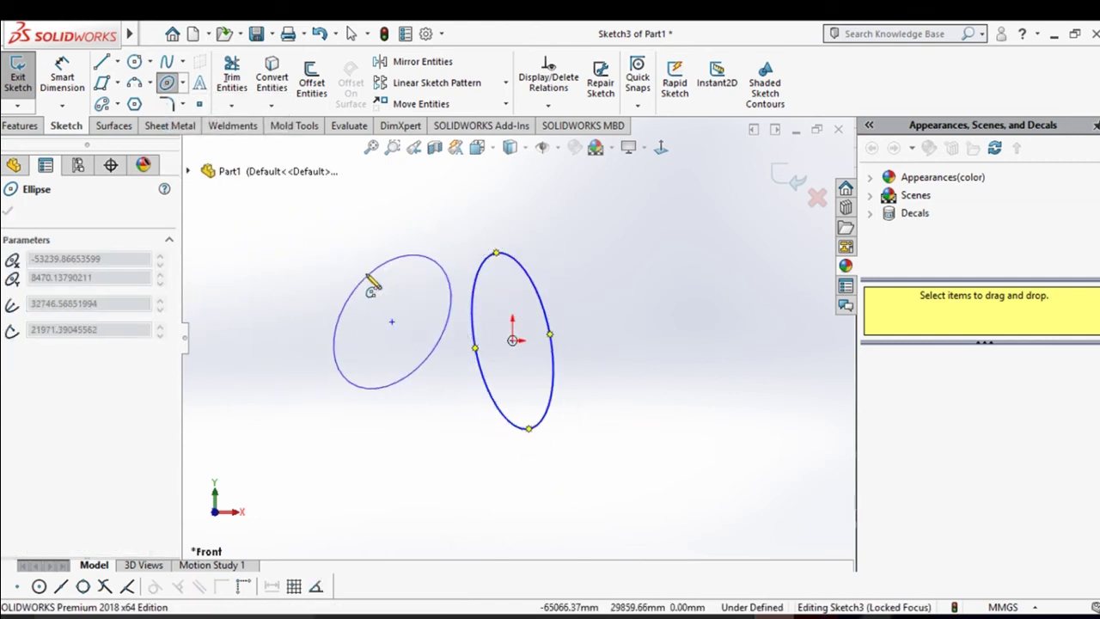
left_click(368, 276)
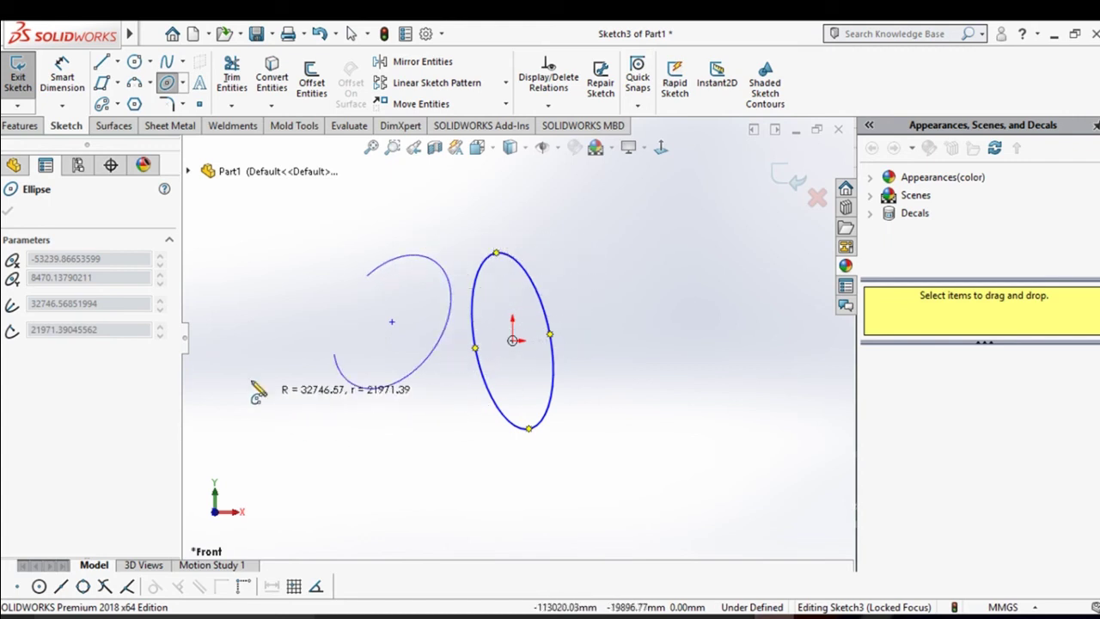
left_click(442, 405)
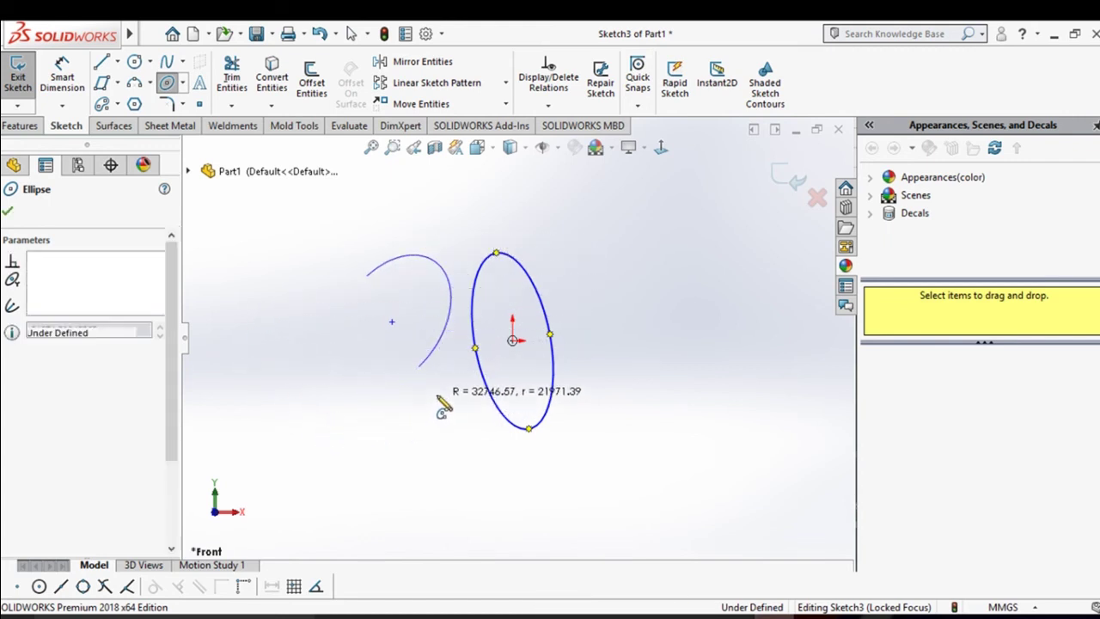
Draw a downward-opening parabola arching above both ellipses, with a focal distance of about 70120 mm.
left_click(180, 84)
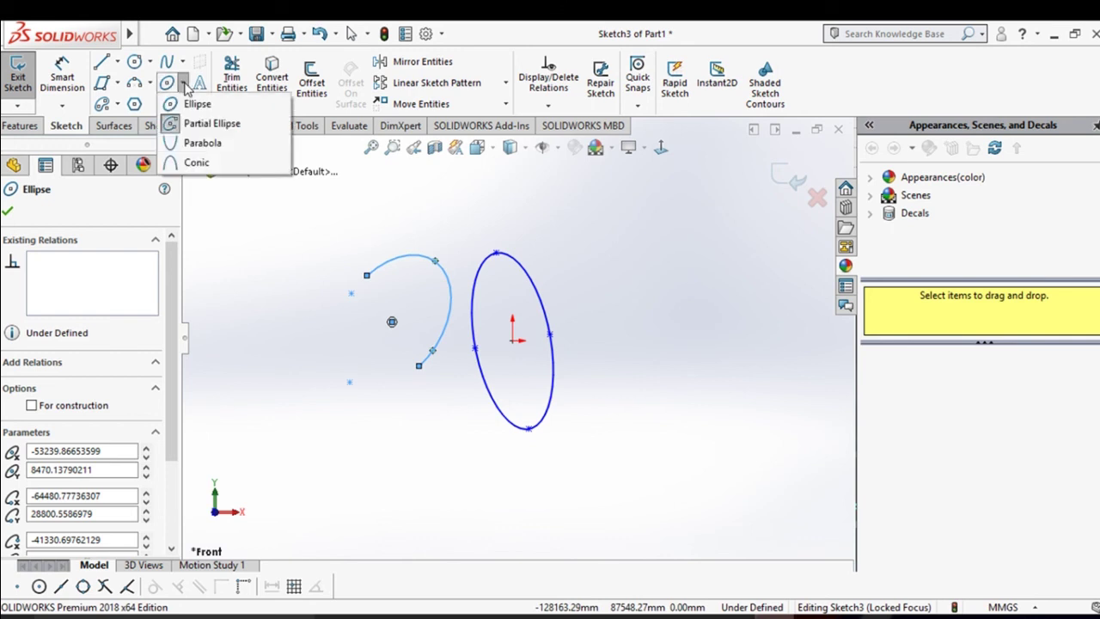
left_click(236, 147)
scroll(482, 257, "up", 5)
scroll(542, 269, "down", 3)
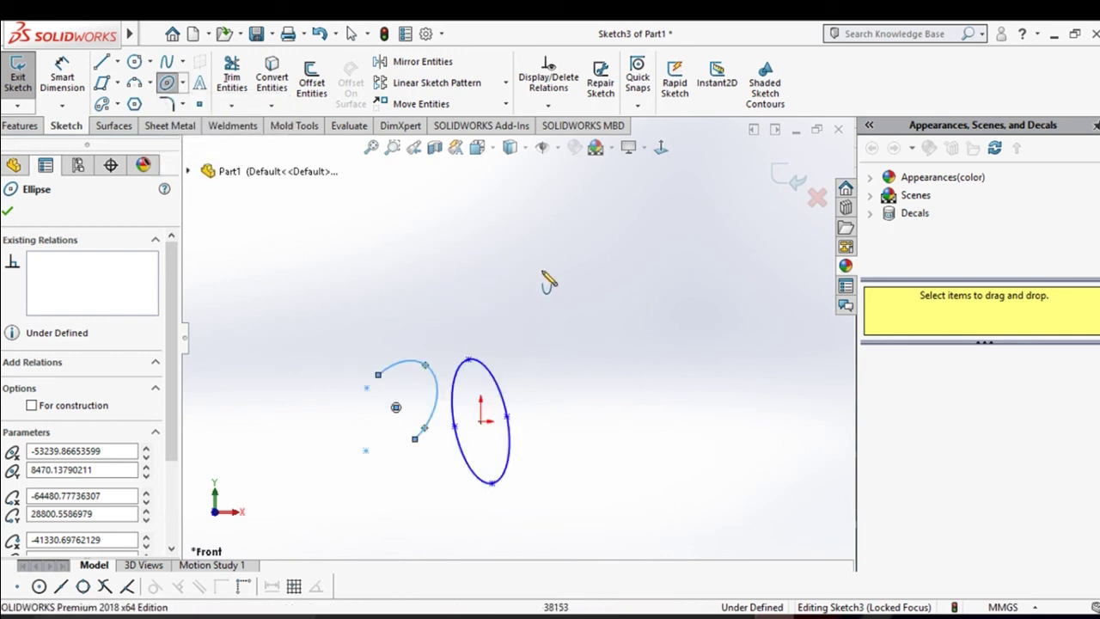
left_click(389, 260)
scroll(516, 266, "up", 3)
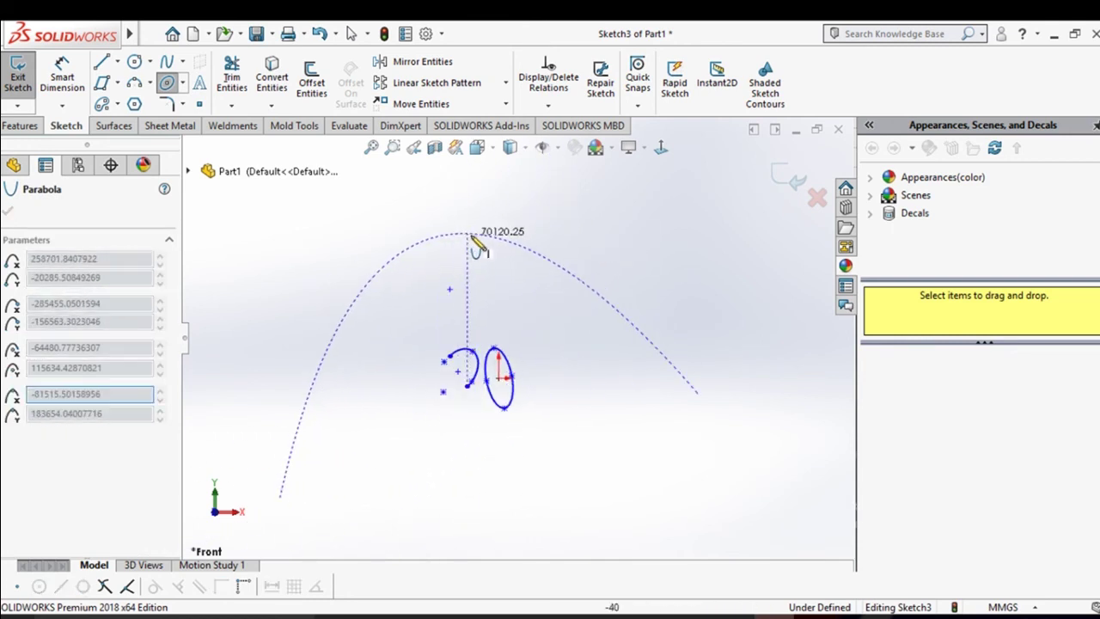
left_click(471, 236)
left_click(592, 339)
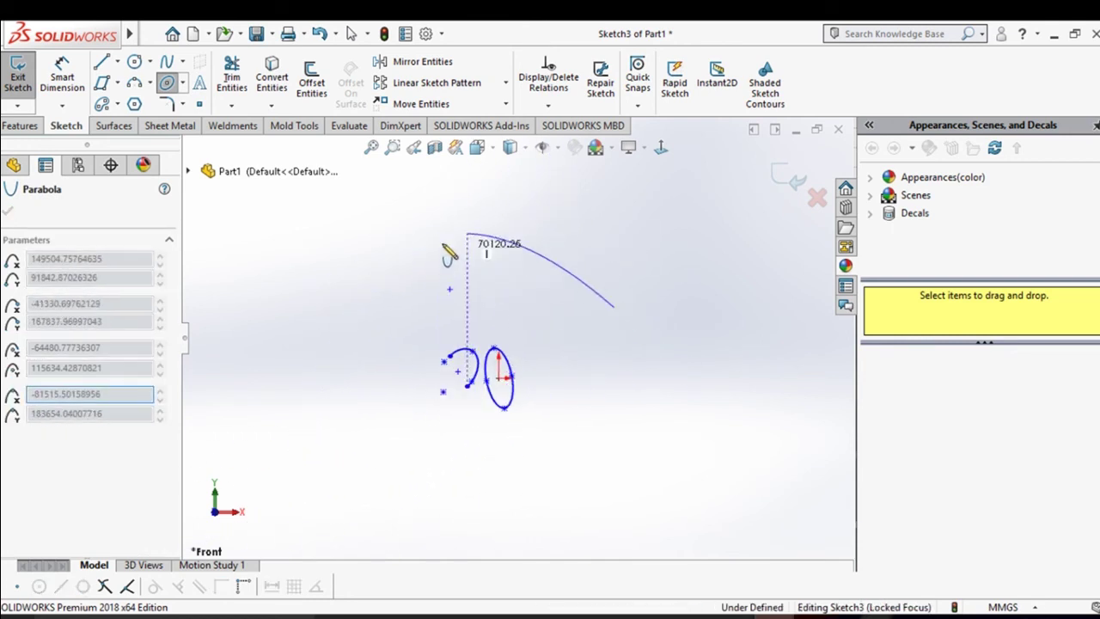
left_click(361, 384)
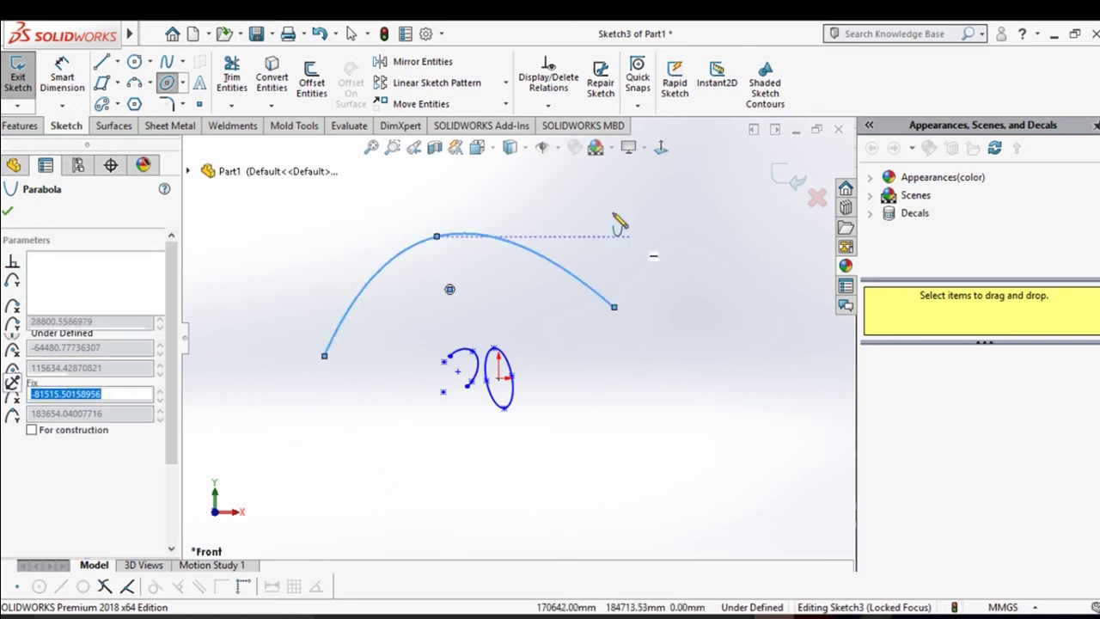
Draw a narrow conic with both endpoints above and right of the parabola and its tip far below right, and end the command.
left_click(182, 83)
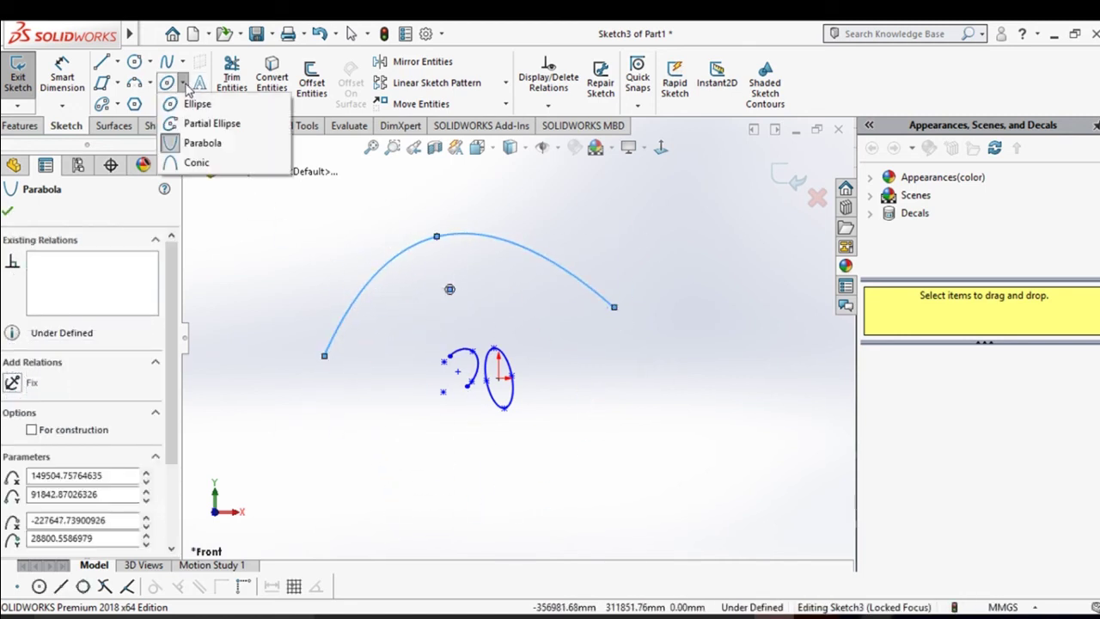
left_click(229, 168)
scroll(518, 269, "up", 4)
scroll(533, 277, "down", 3)
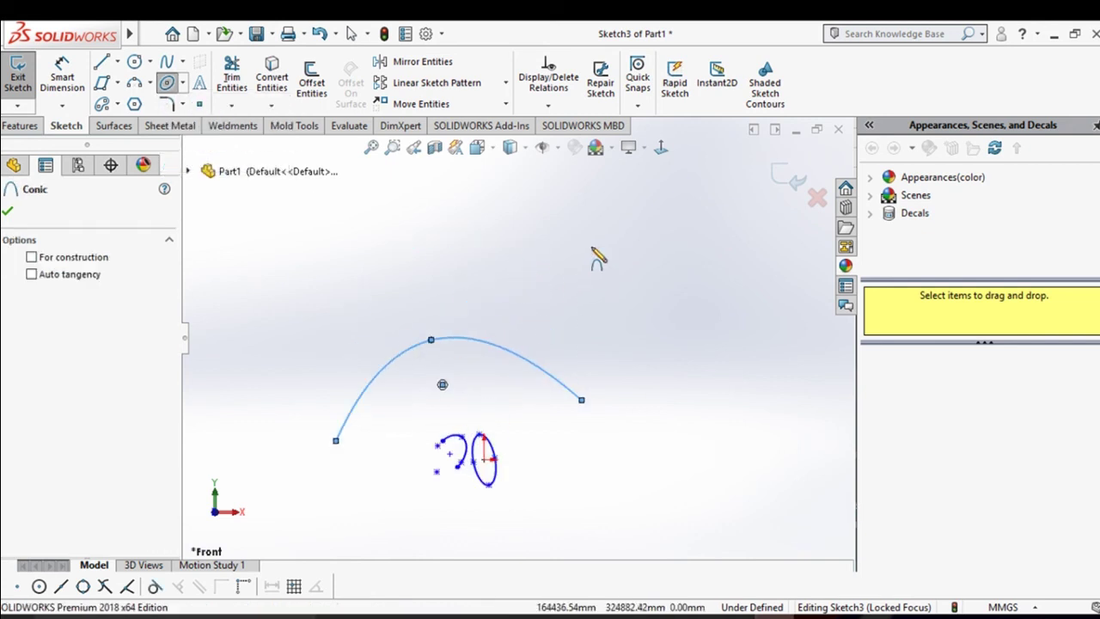
scroll(595, 254, "up", 3)
left_click(529, 276)
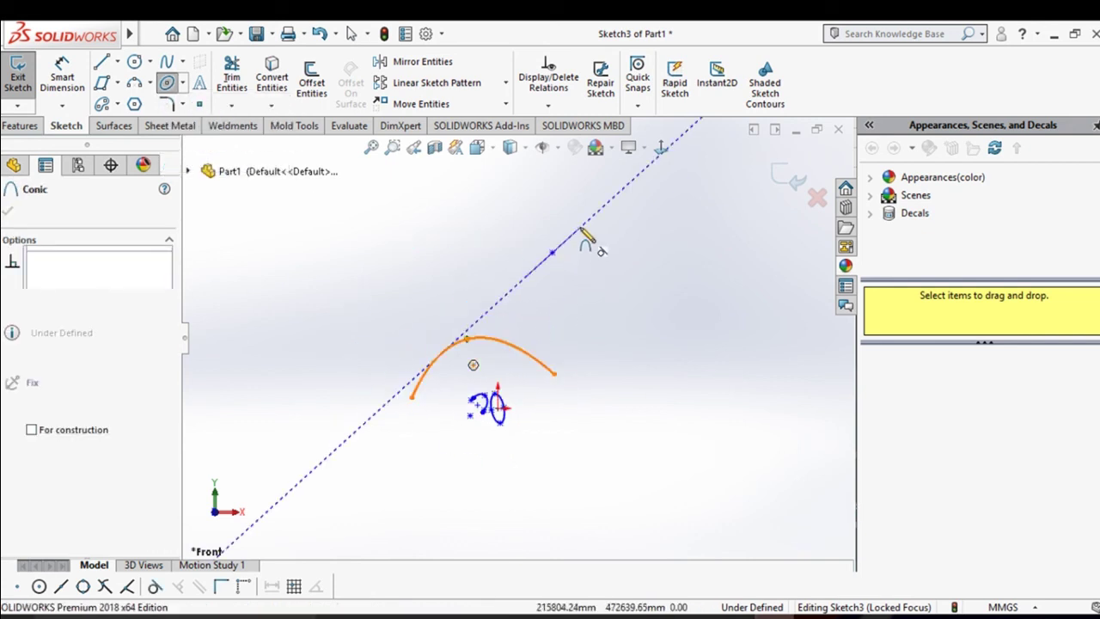
left_click(560, 240)
left_click(624, 230)
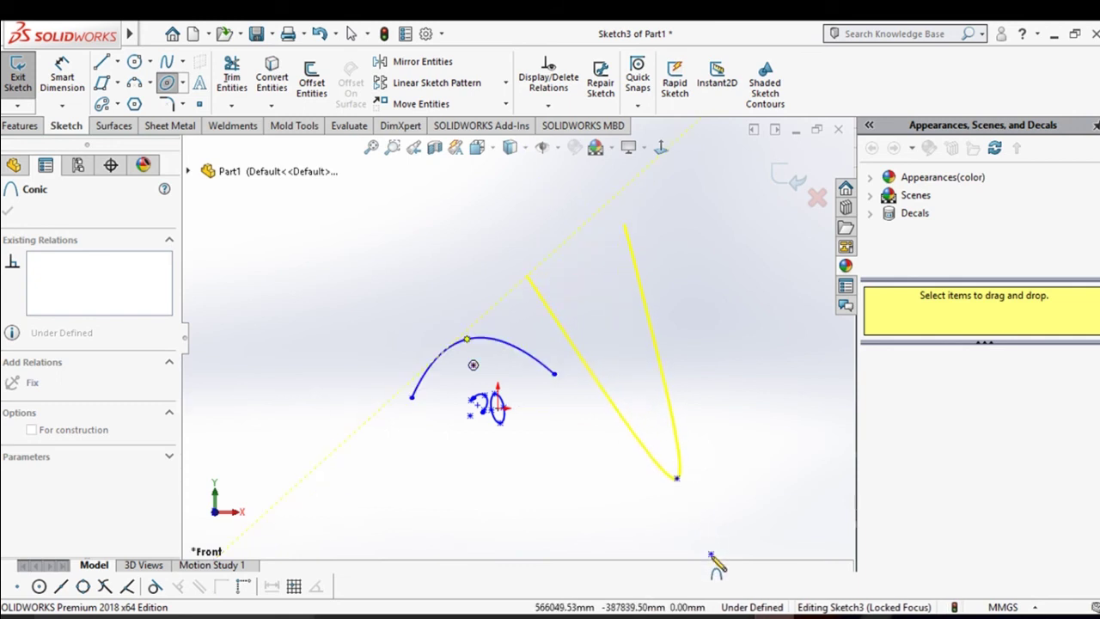
scroll(633, 491, "up", 3)
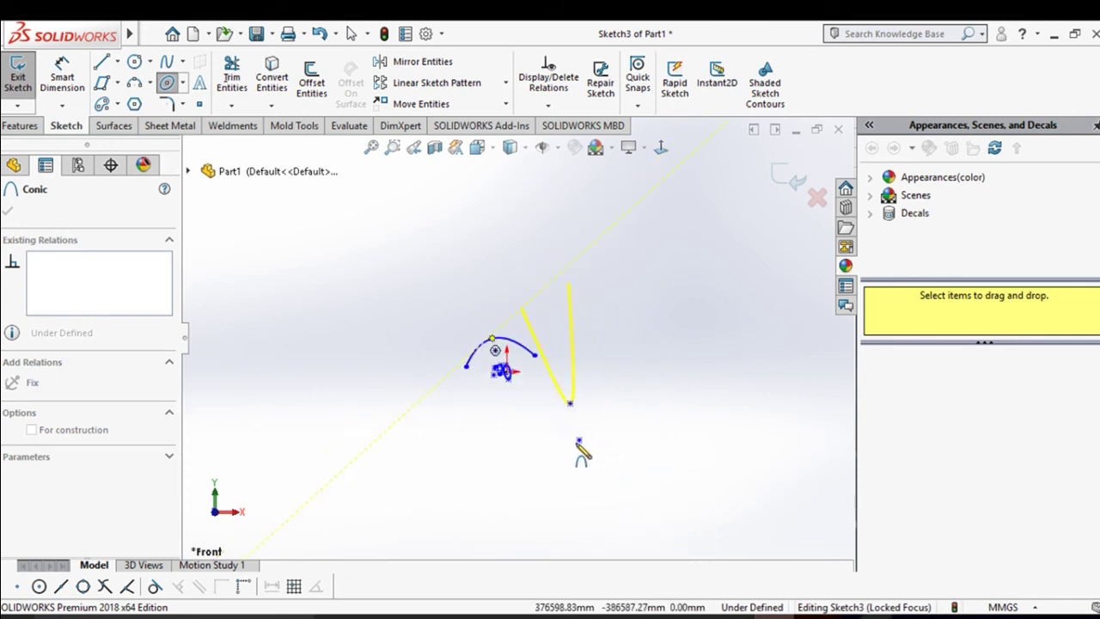
left_click(723, 544)
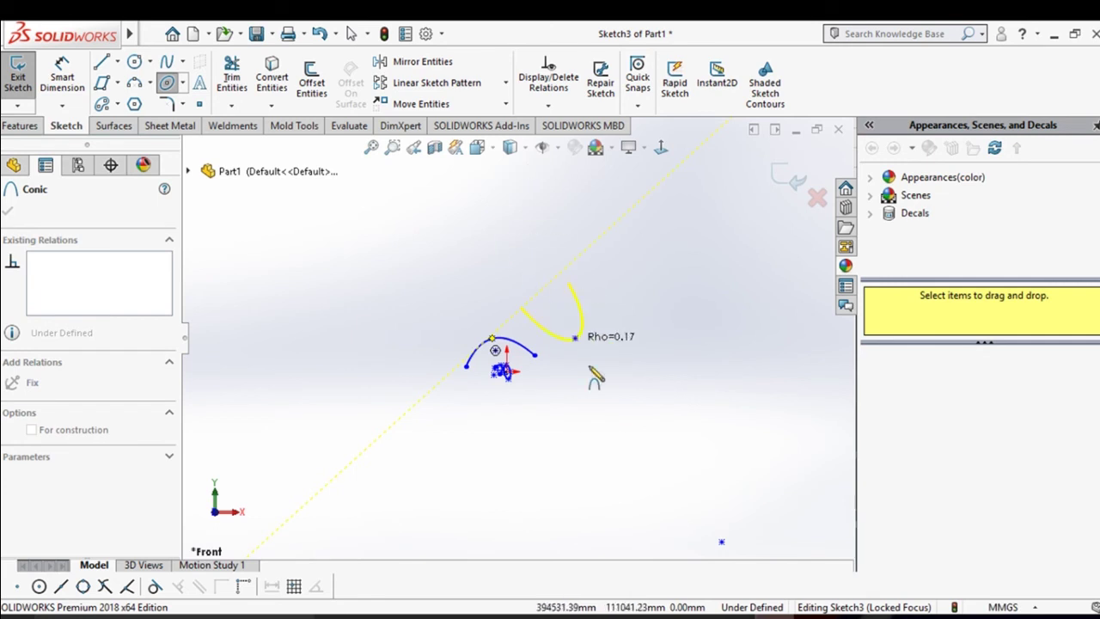
left_click(664, 495)
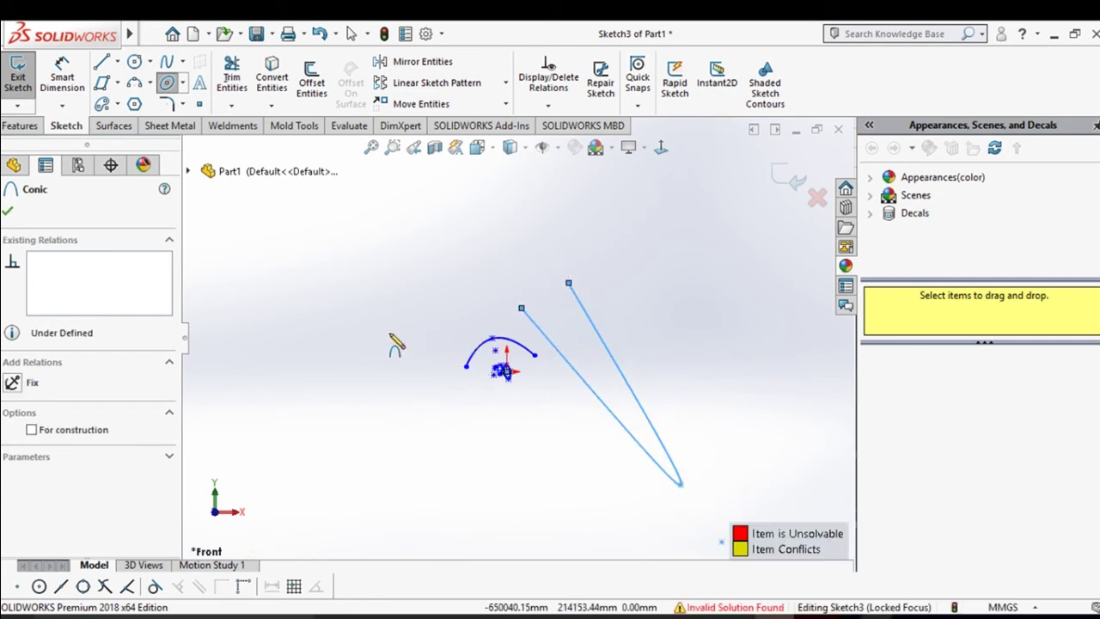
key("Escape")
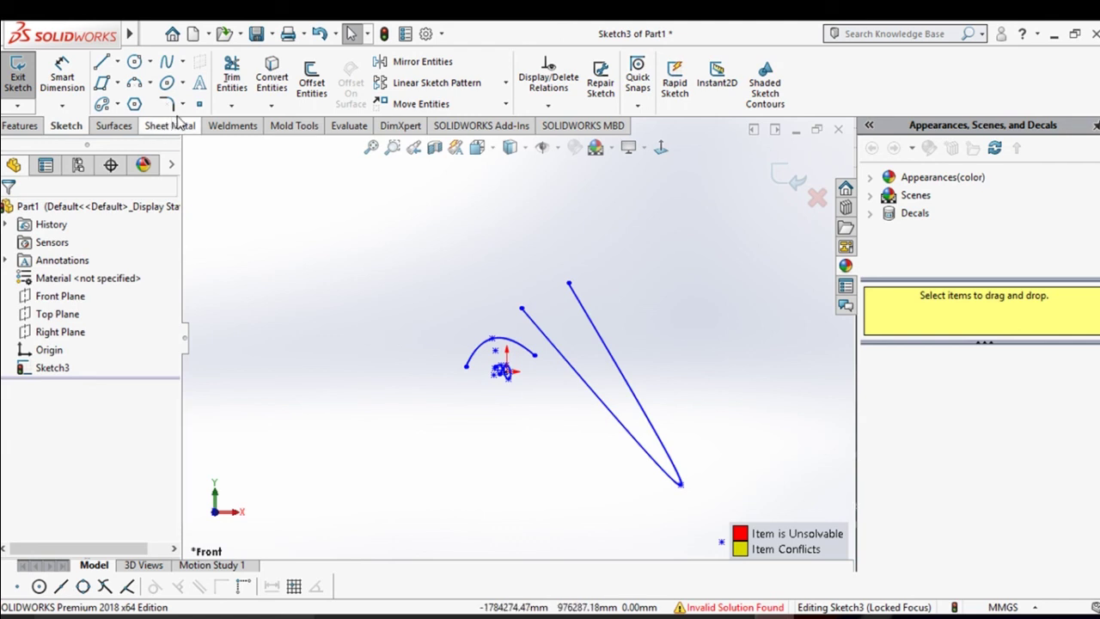
Delete the conic, both ellipses and the parabola from the sketch.
left_click(183, 82)
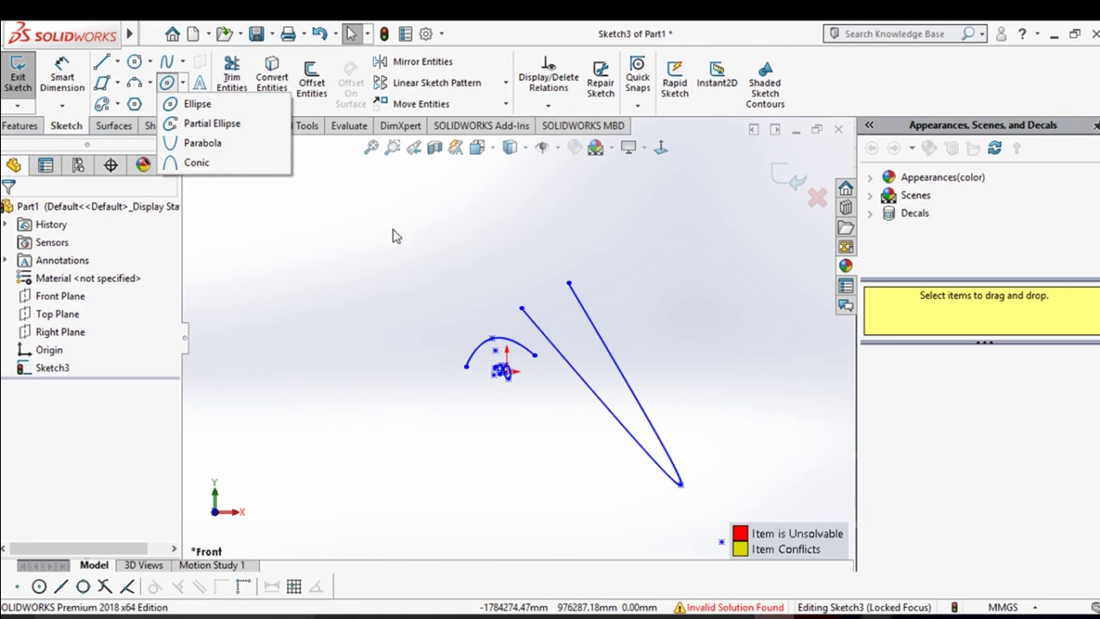
mouse_move(393, 236)
left_mouse_down()
mouse_move(602, 405)
mouse_move(712, 517)
left_mouse_up()
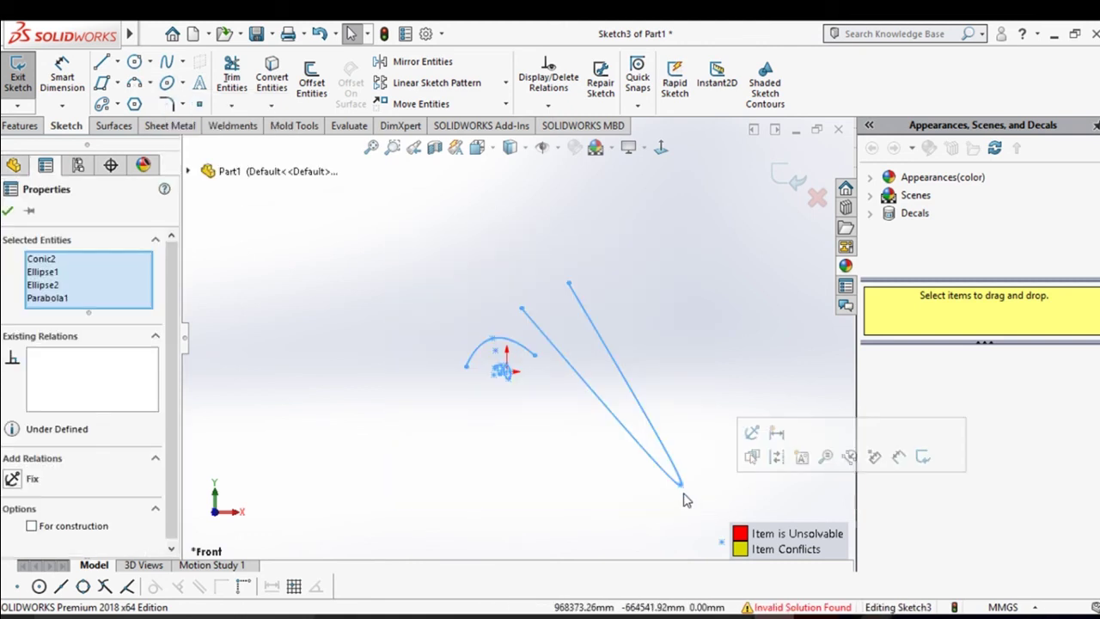
key("Delete")
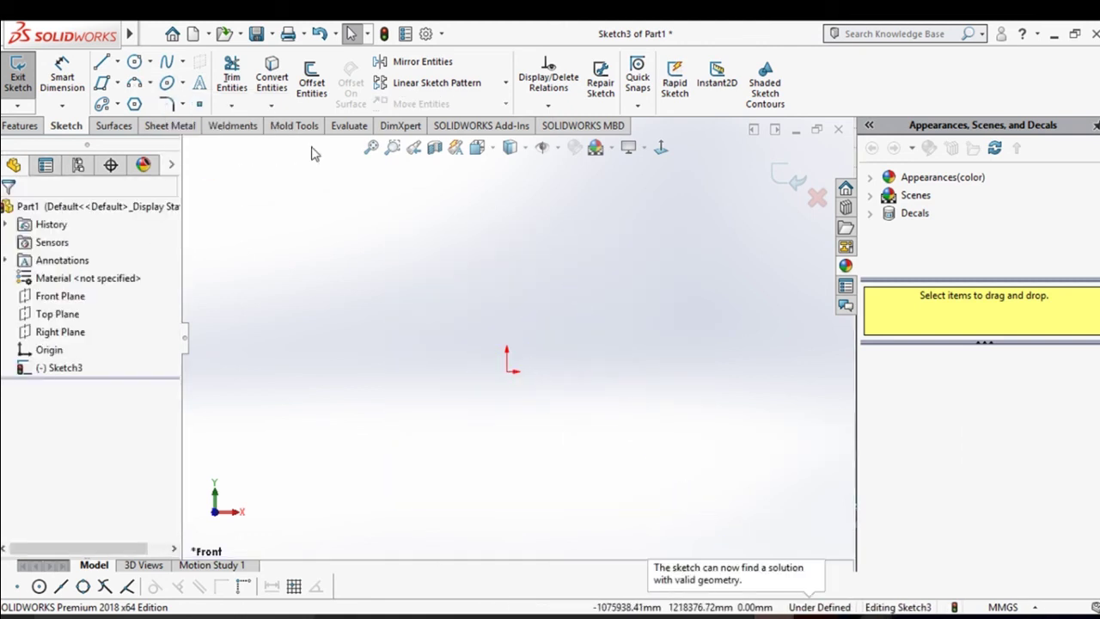
left_click(184, 107)
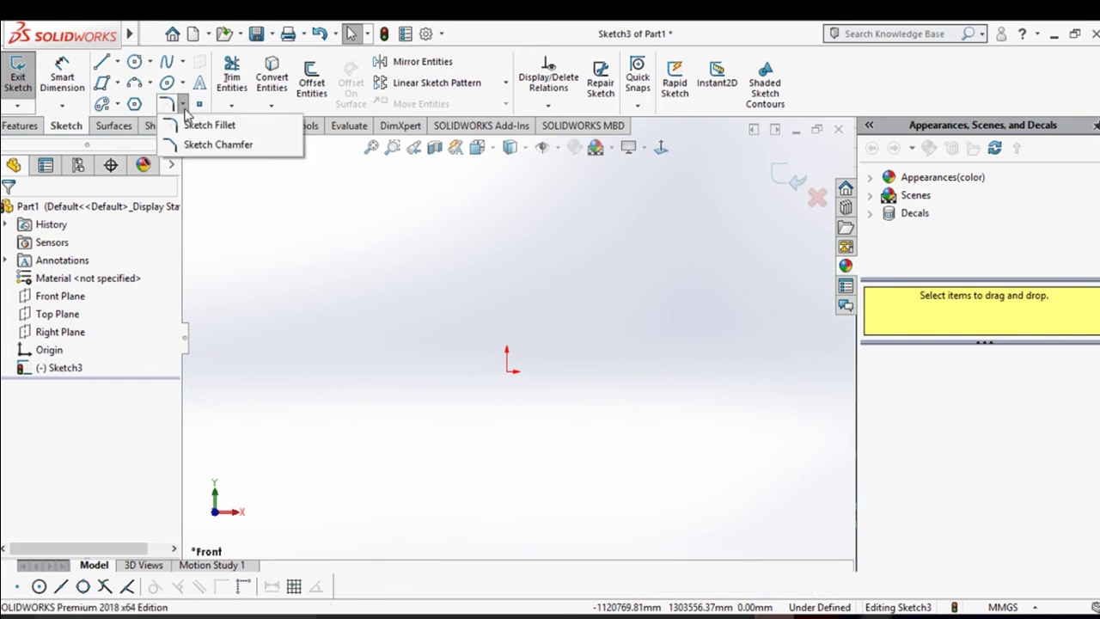
left_click(260, 332)
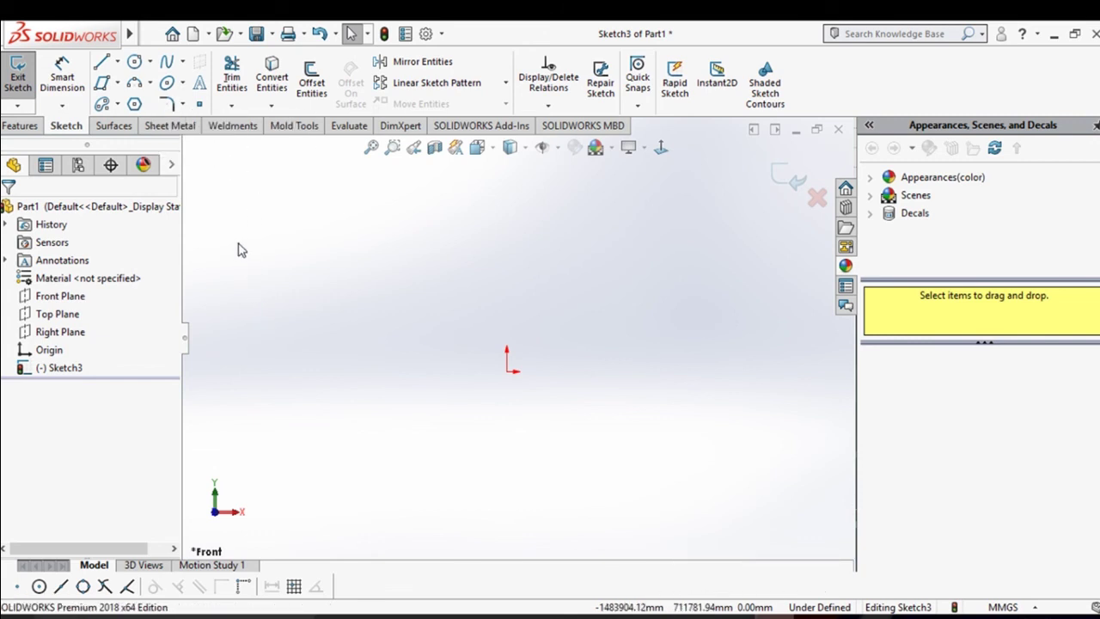
Draw a center rectangle with From Corners construction lines above and left of the origin, and end the command.
left_click(134, 83)
left_click(116, 83)
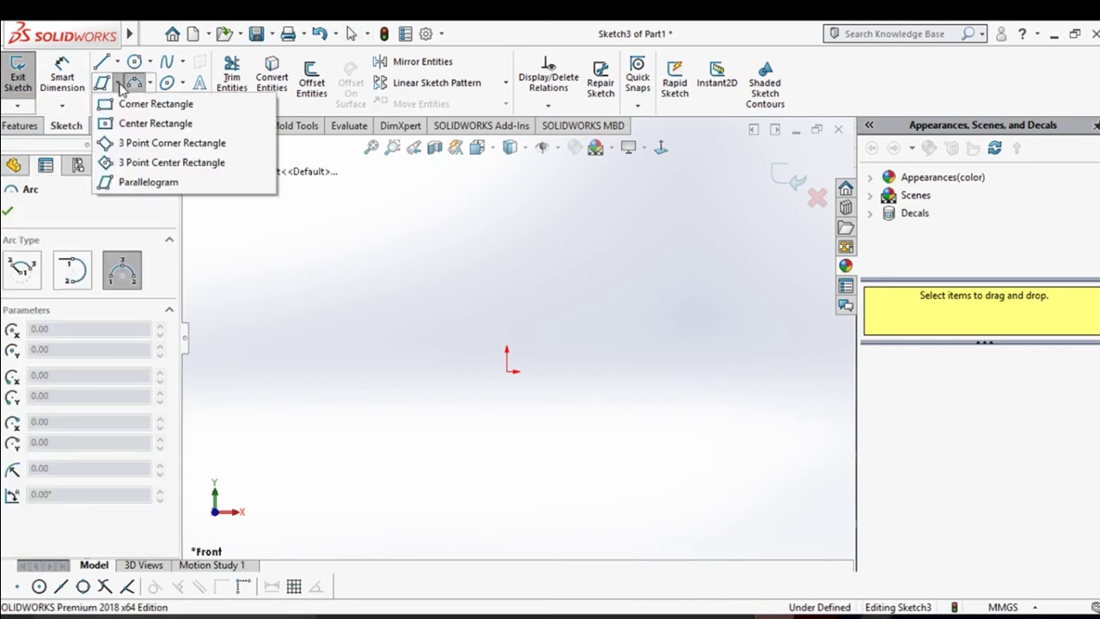
left_click(142, 124)
left_click(405, 286)
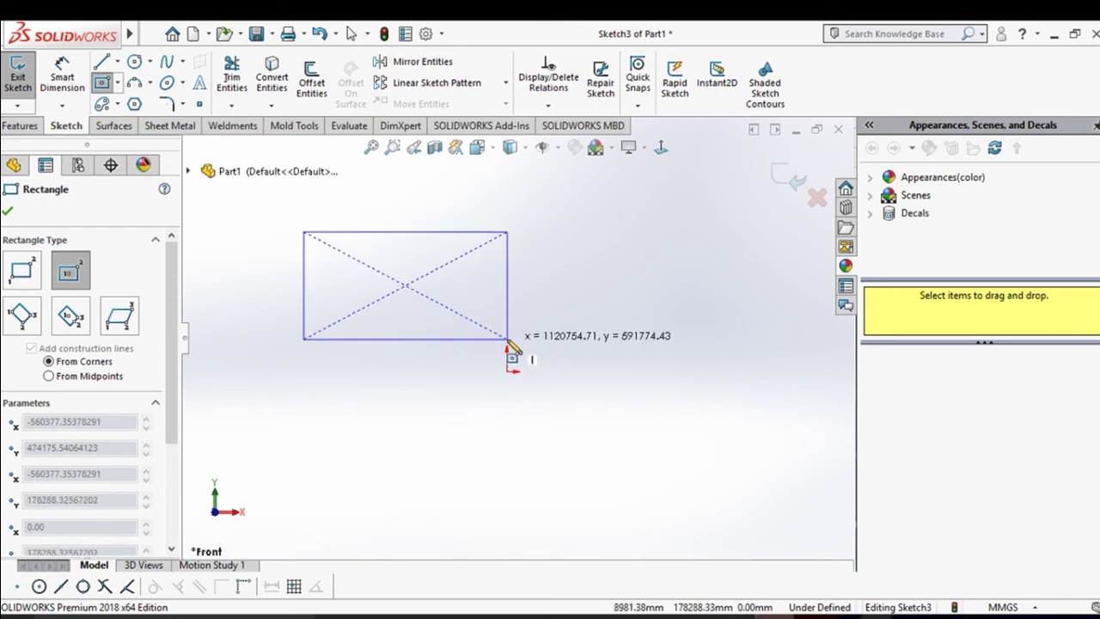
left_click(476, 337)
right_click(477, 337)
left_click(549, 351)
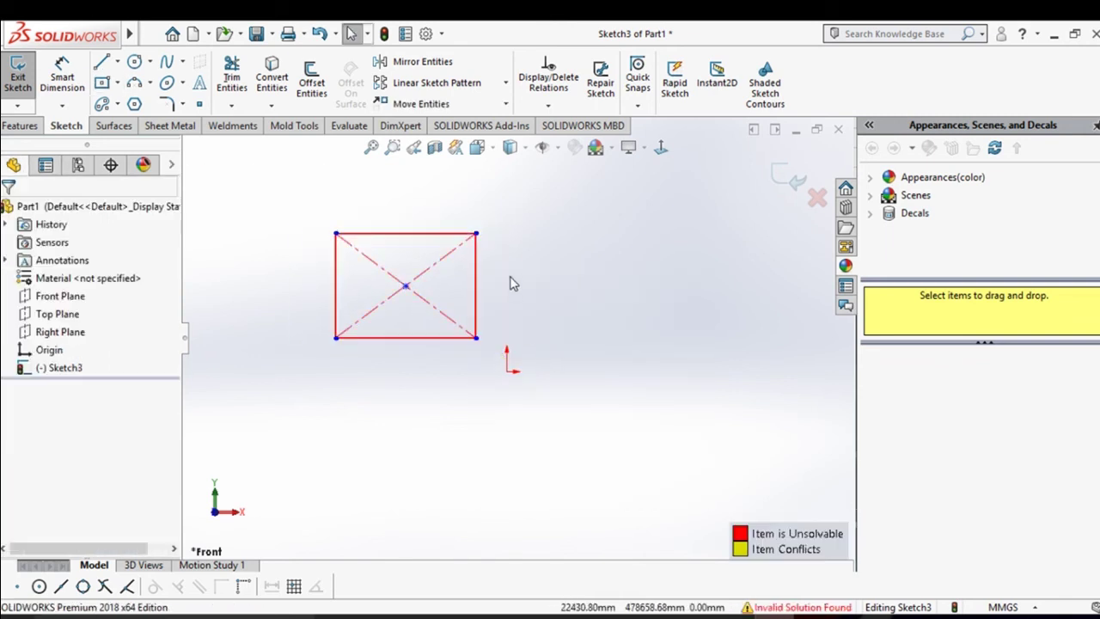
Delete the whole center rectangle with its construction lines and exit the emptied sketch.
left_click_drag(530, 474, 289, 184)
key("Delete")
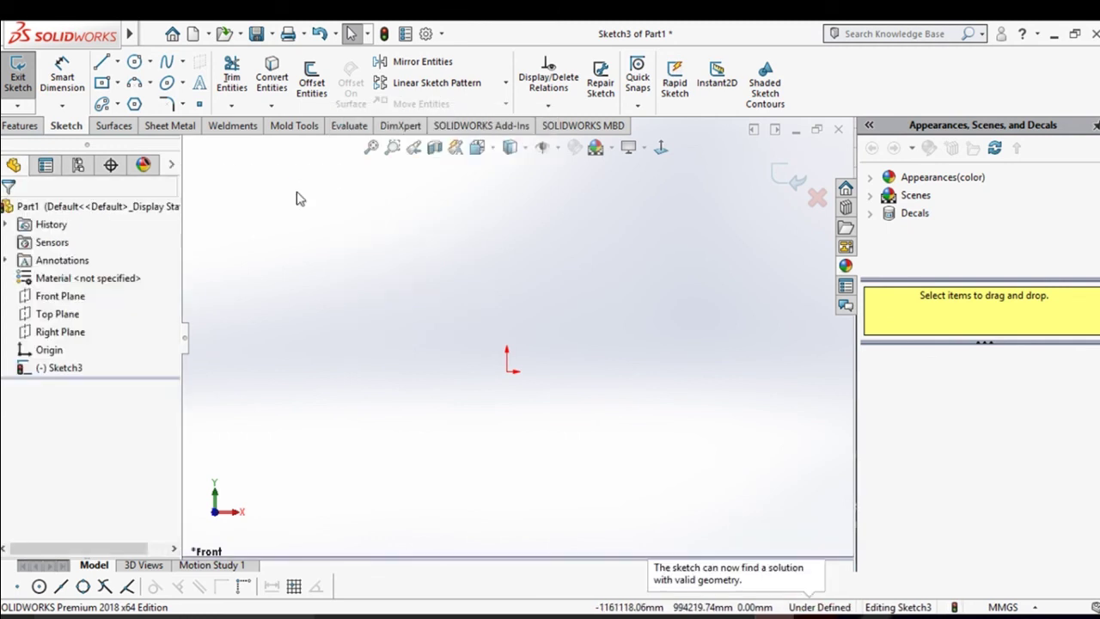
left_click(789, 176)
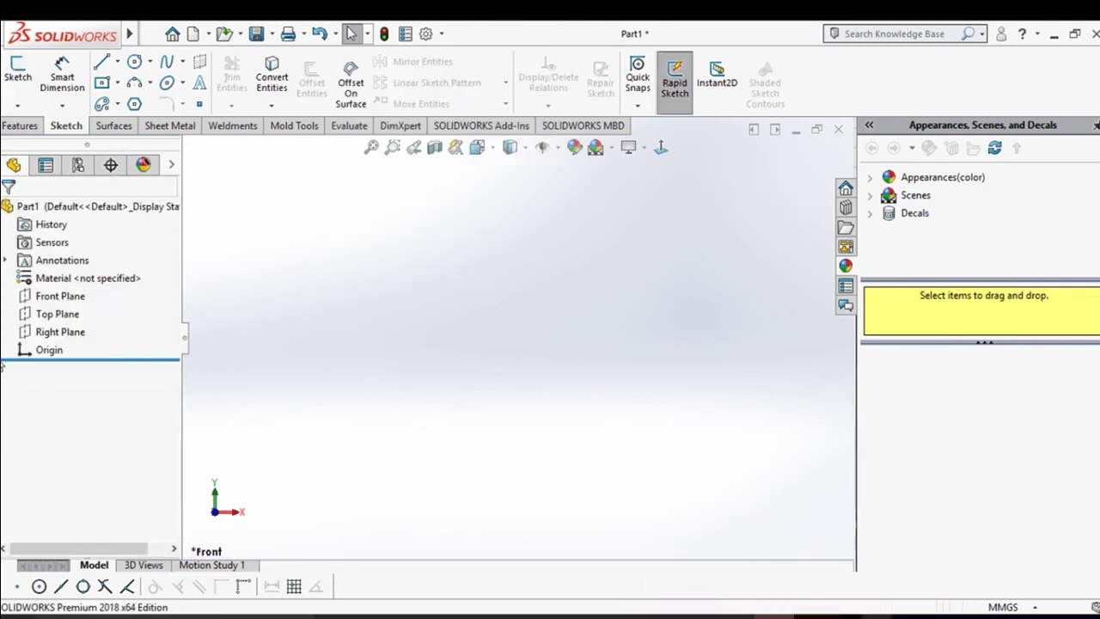
Start a new sketch on the Front Plane and draw a center rectangle about 55 by 54 mm above and left of the origin.
left_click(52, 297)
left_click(66, 264)
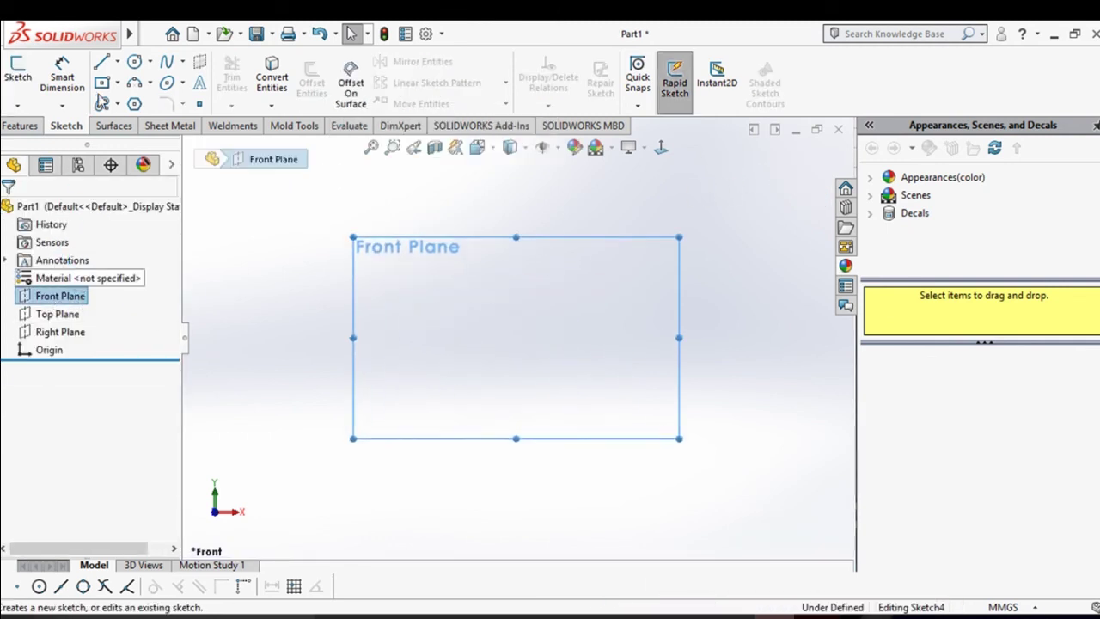
left_click(103, 83)
left_click(426, 261)
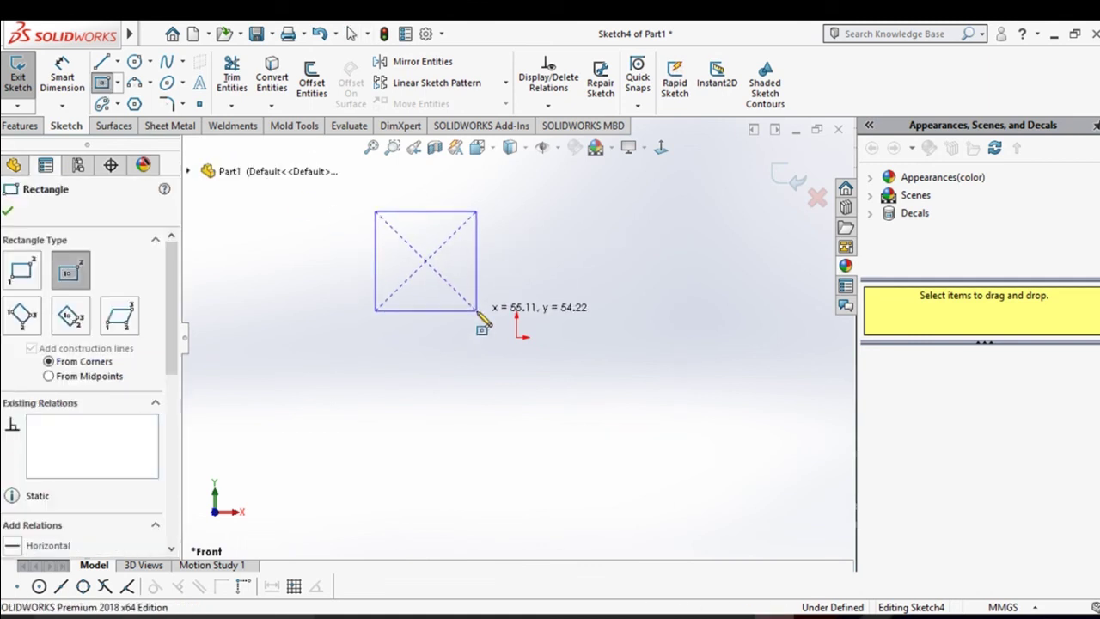
left_click(477, 310)
key("Escape")
scroll(468, 323, "up", 1)
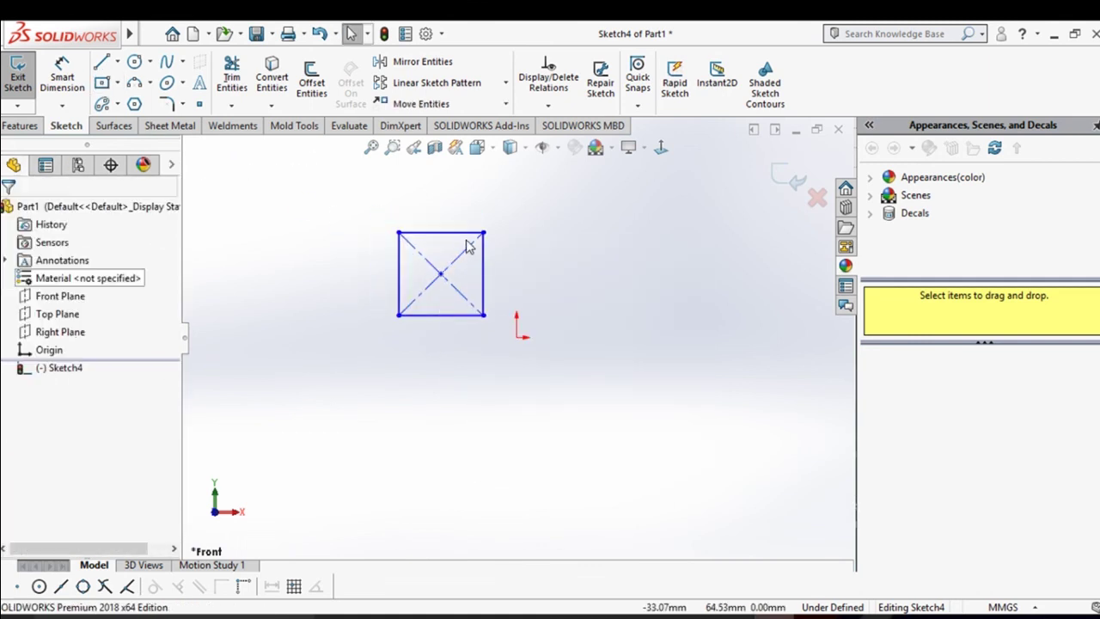
scroll(468, 246, "down", 1)
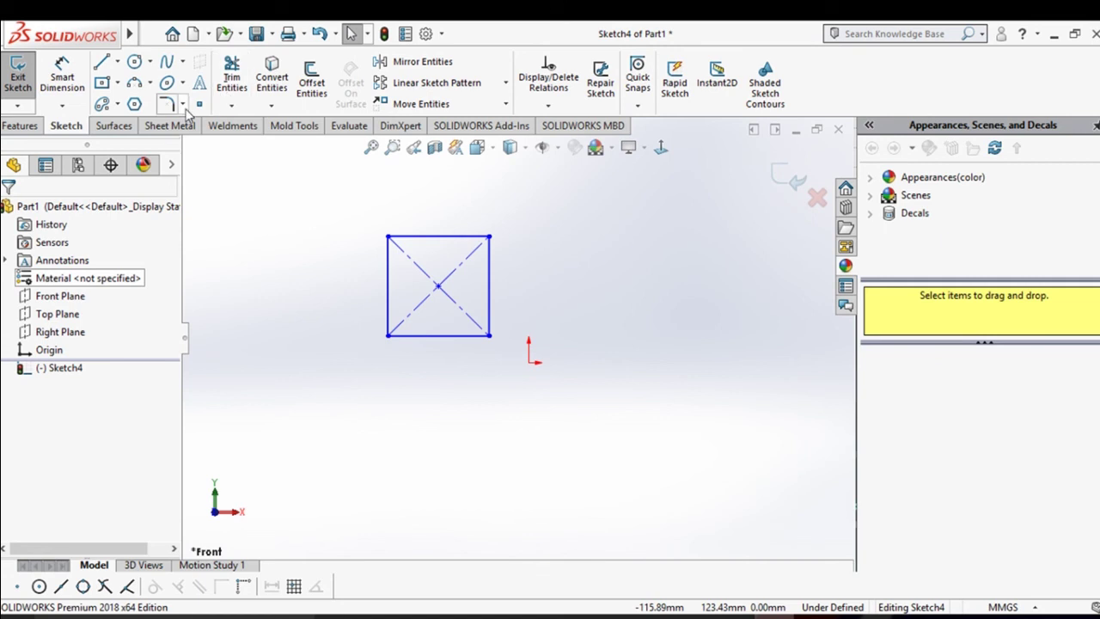
Start a Sketch Fillet and select the rectangle's upper-left, upper-right and lower-right corners.
left_click(183, 104)
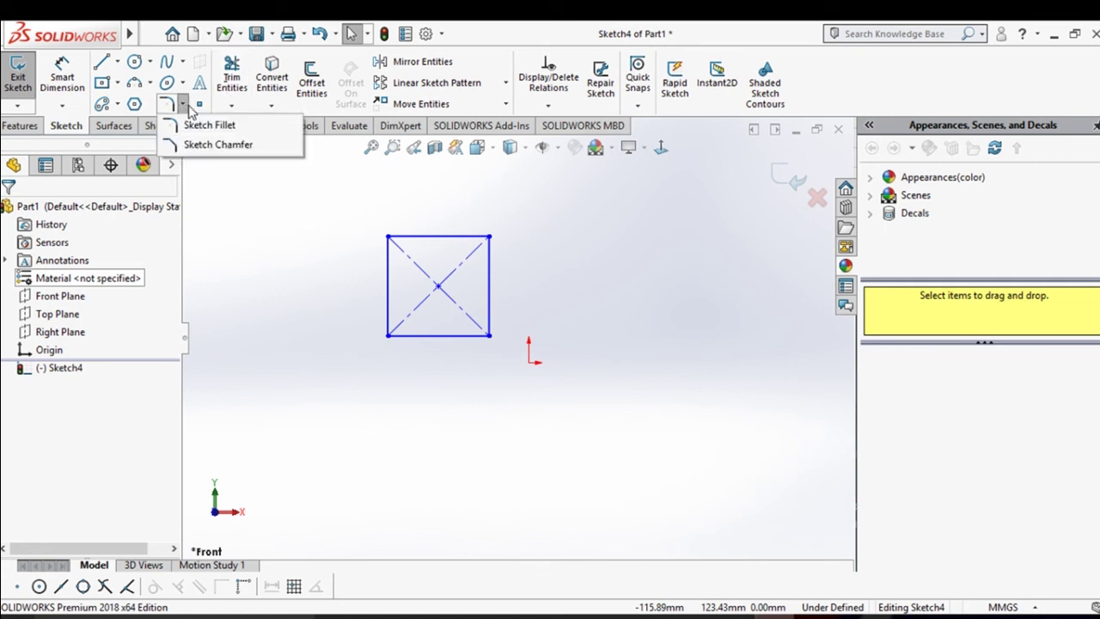
left_click(206, 125)
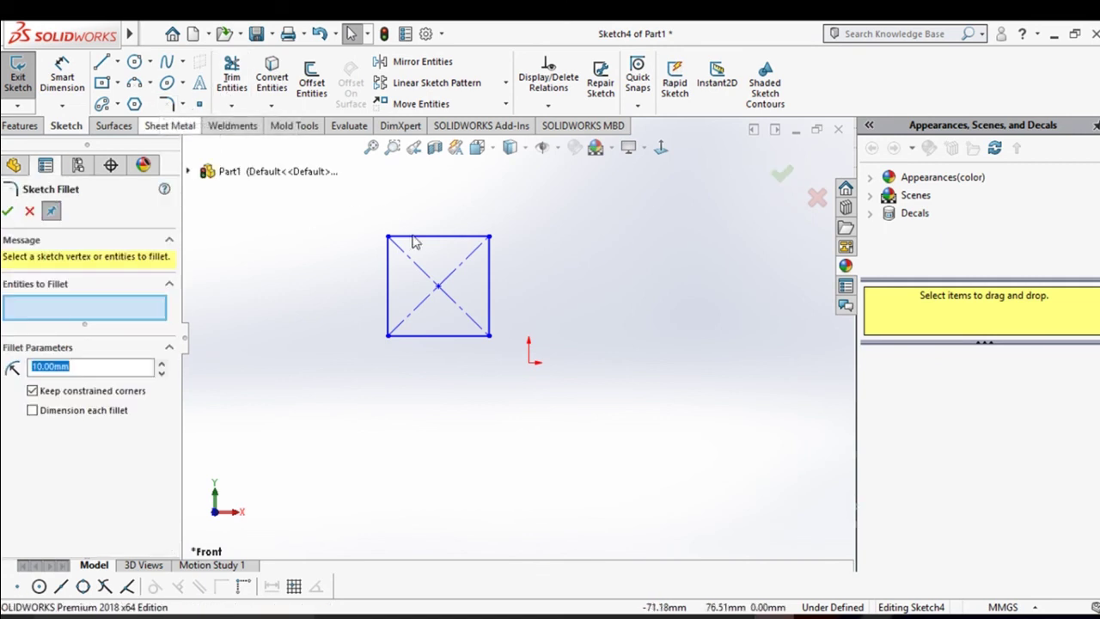
left_click(389, 238)
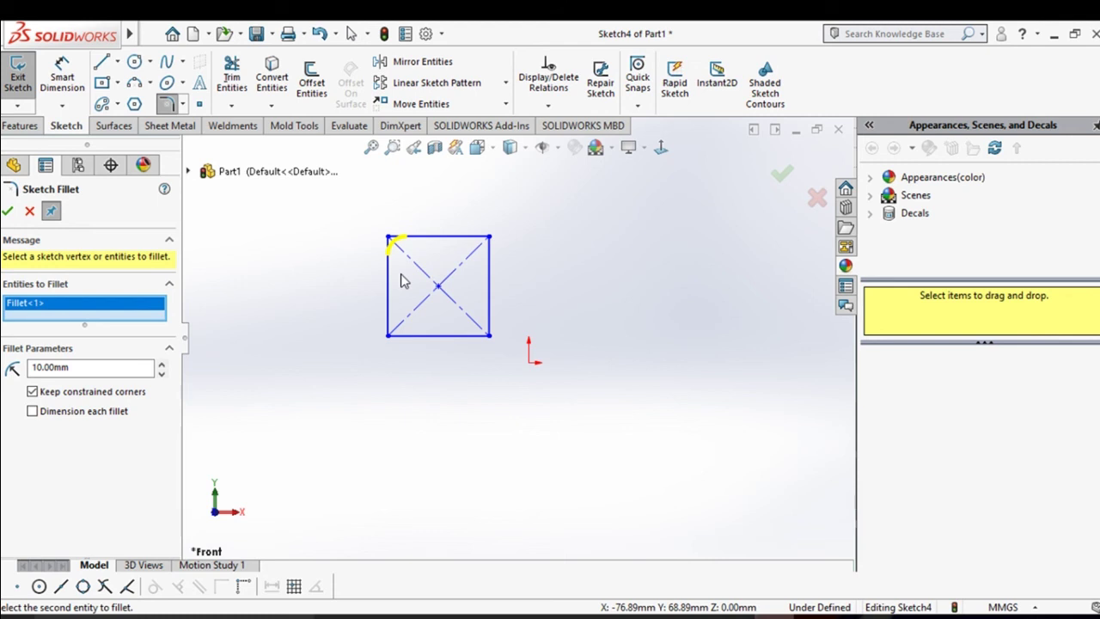
left_click(489, 239)
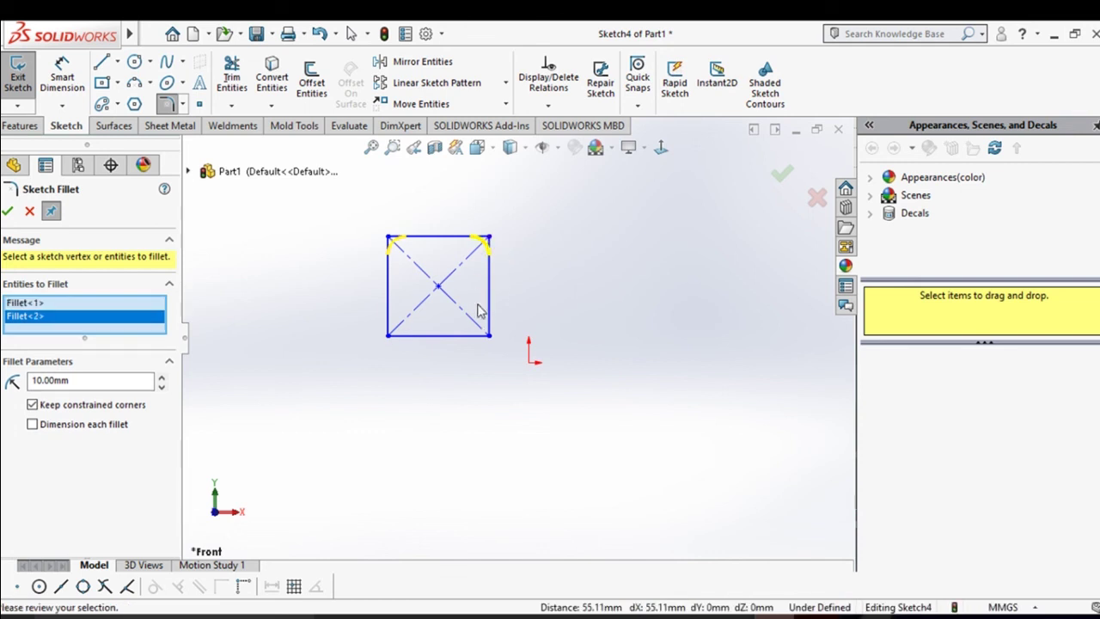
left_click(491, 340)
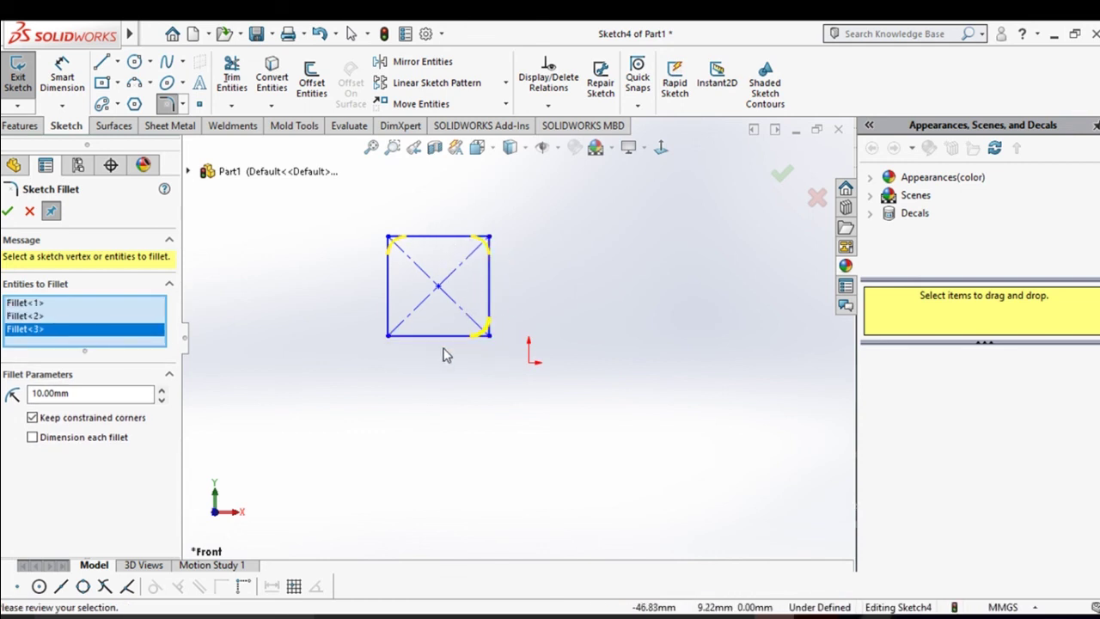
Try a 20 mm radius on the three selected corners, set it to 5 mm instead, and apply the fillets.
left_click_drag(74, 396, 19, 393)
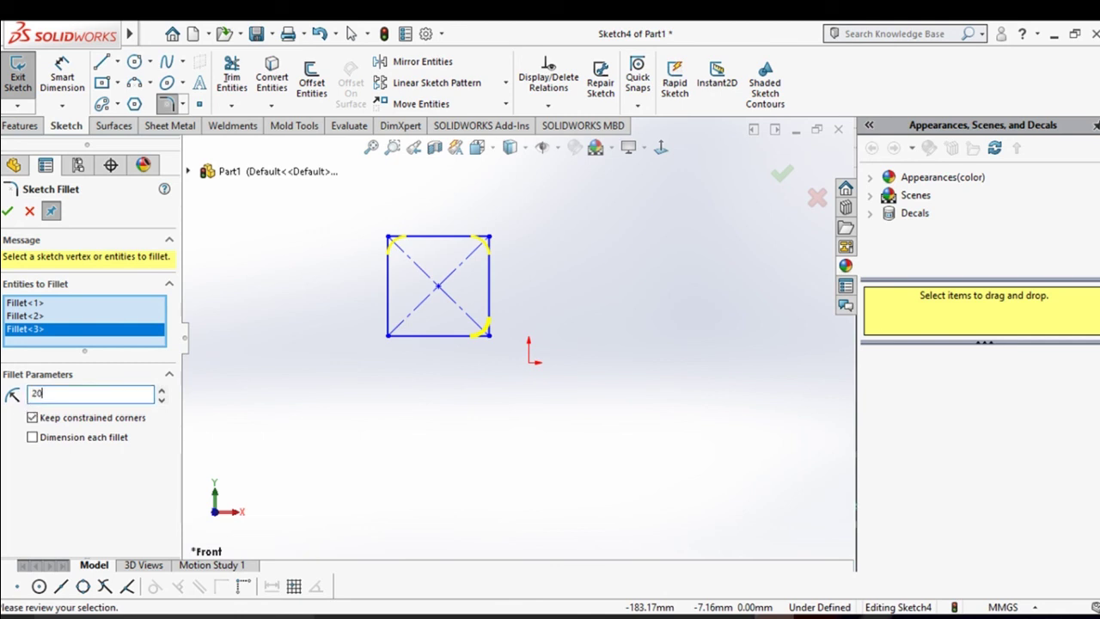
key("Return")
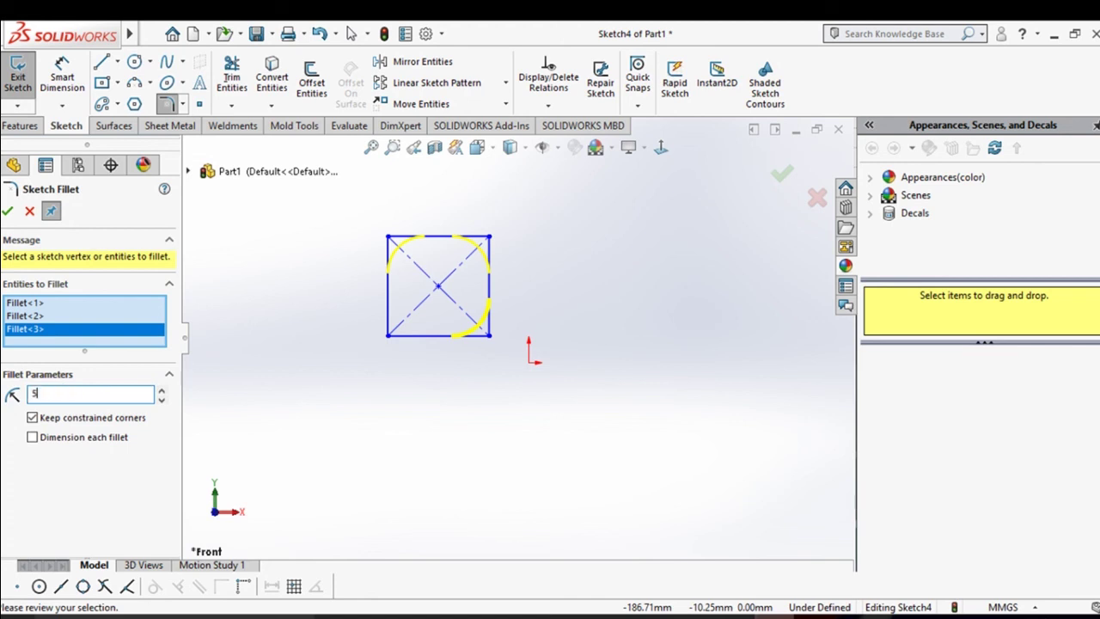
key("Return")
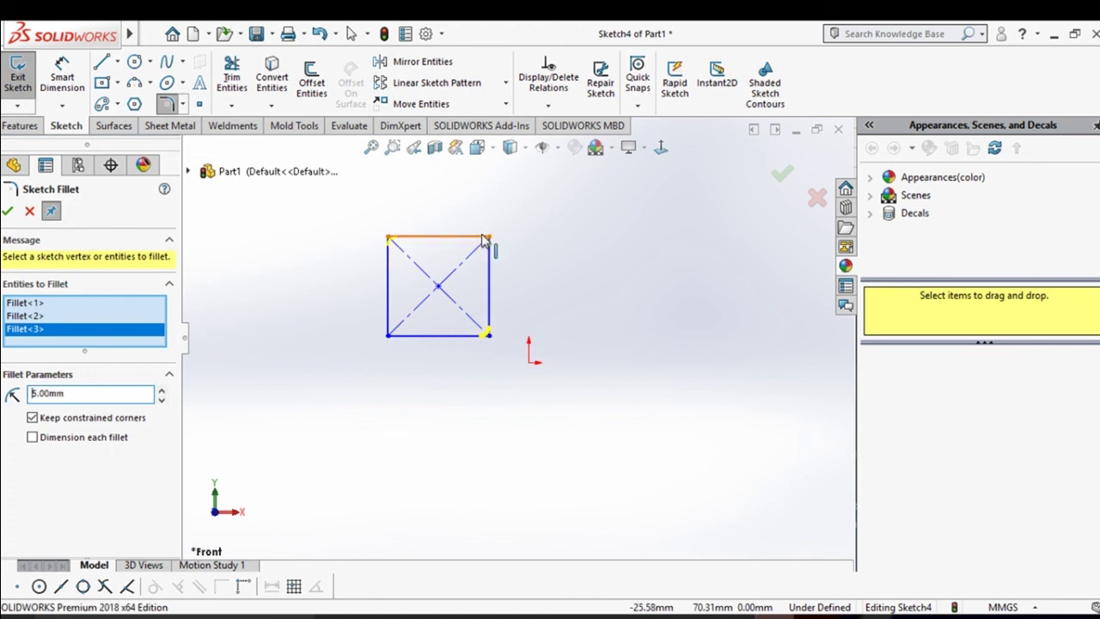
left_click(10, 213)
scroll(519, 241, "down", 3)
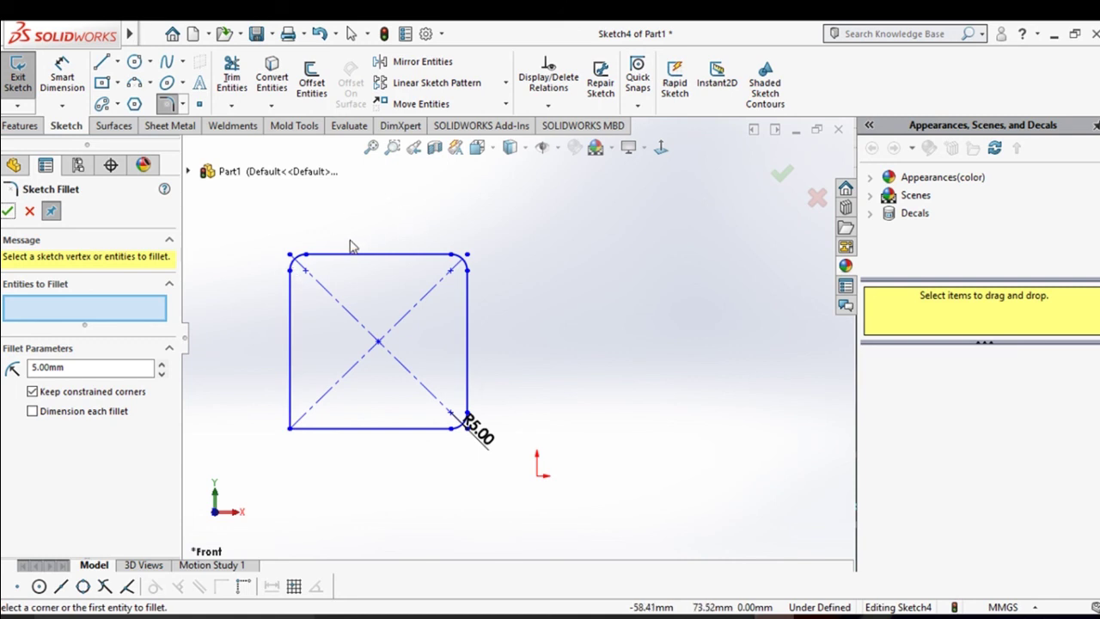
left_click(7, 212)
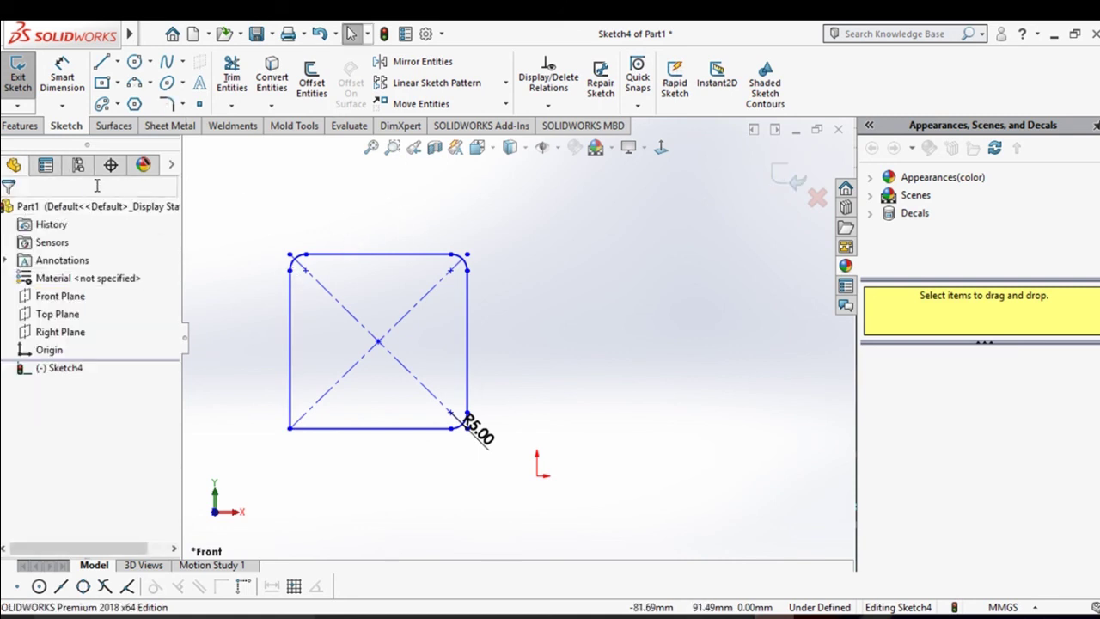
Chamfer the rectangle's lower-left corner using Distance-distance with an equal distance of 10 mm.
left_click(183, 104)
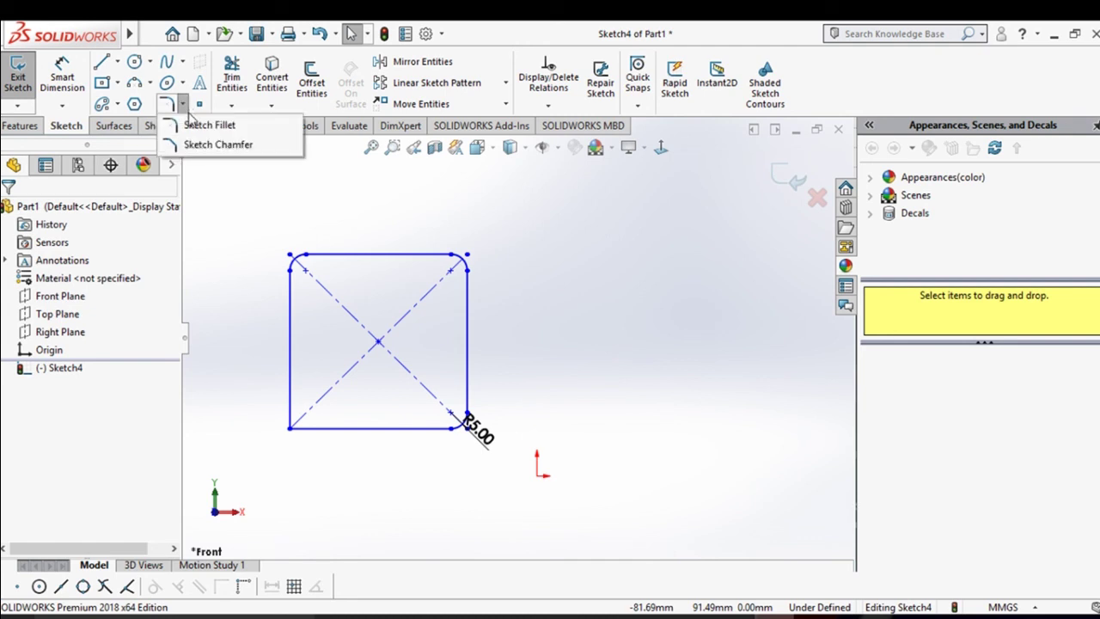
left_click(222, 145)
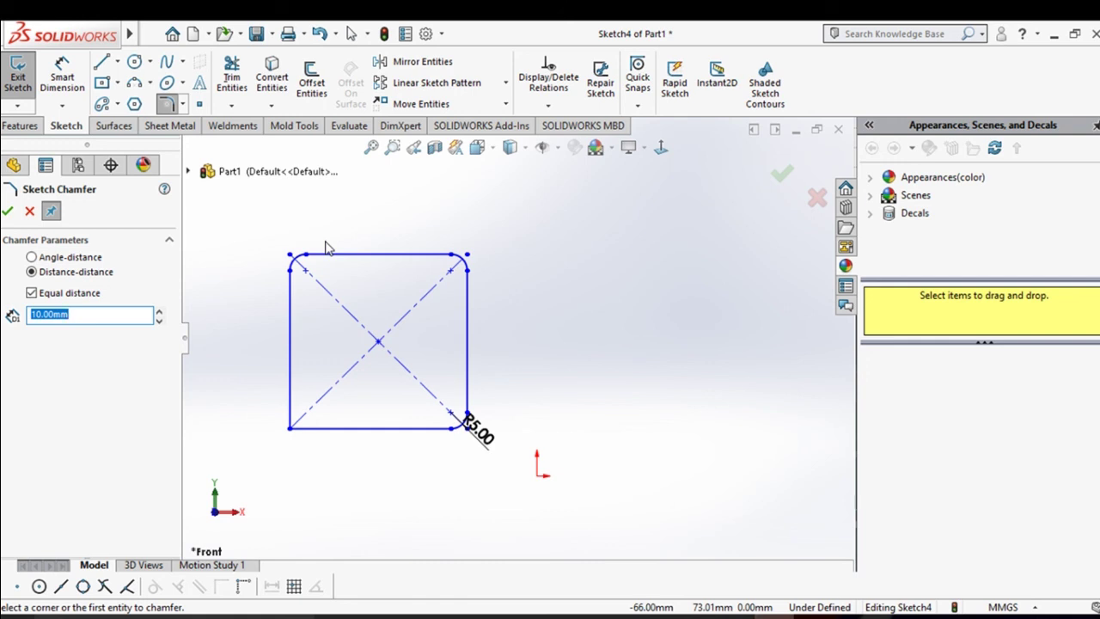
left_click(290, 430)
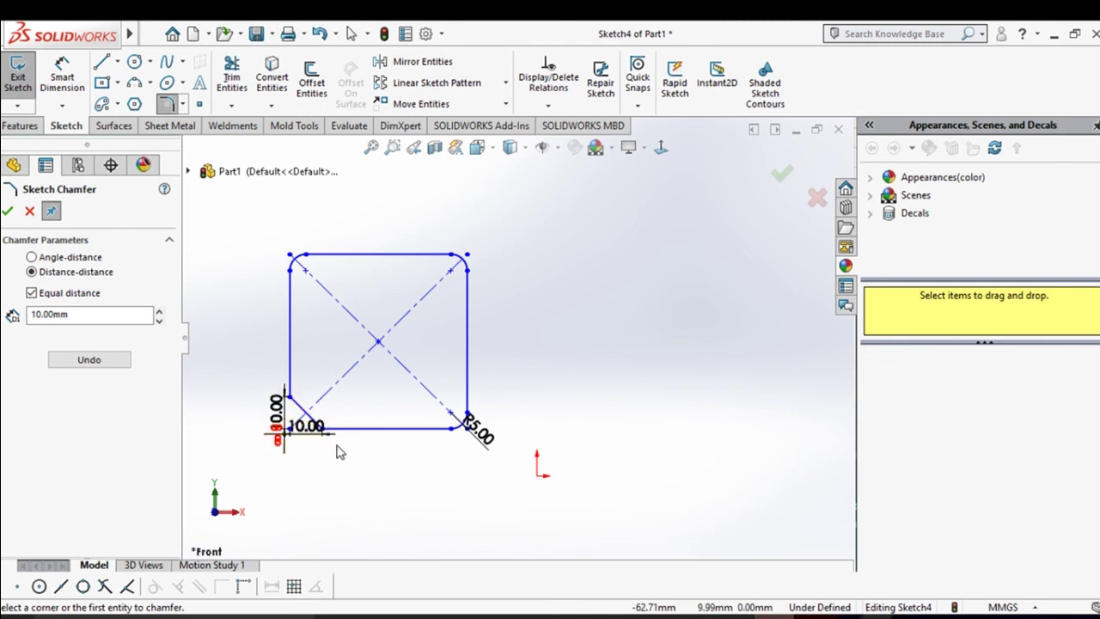
Turn off Equal distance, set the first chamfer distance to 5 mm, and undo the existing lower-left corner chamfer.
left_click(32, 293)
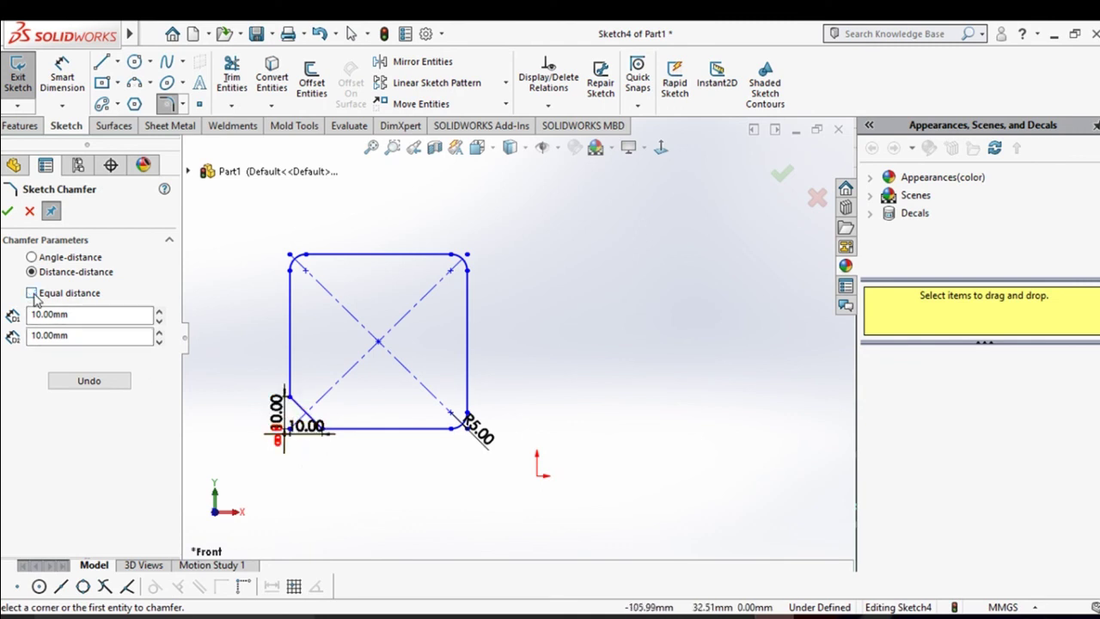
left_click_drag(133, 315, 43, 316)
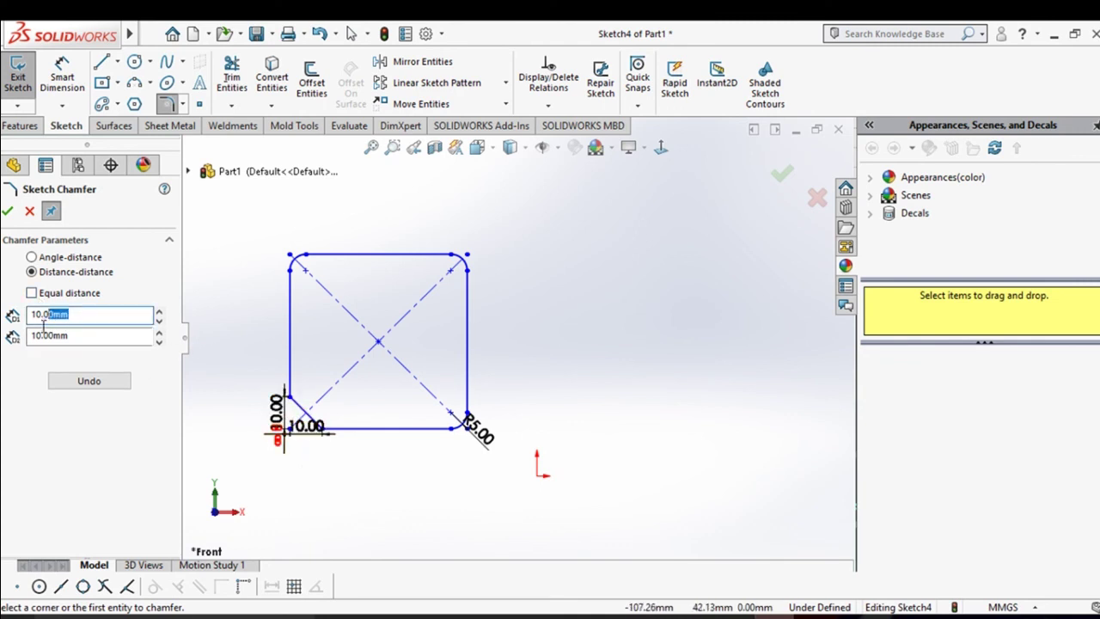
type("5")
left_click(7, 211)
scroll(278, 437, "down", 5)
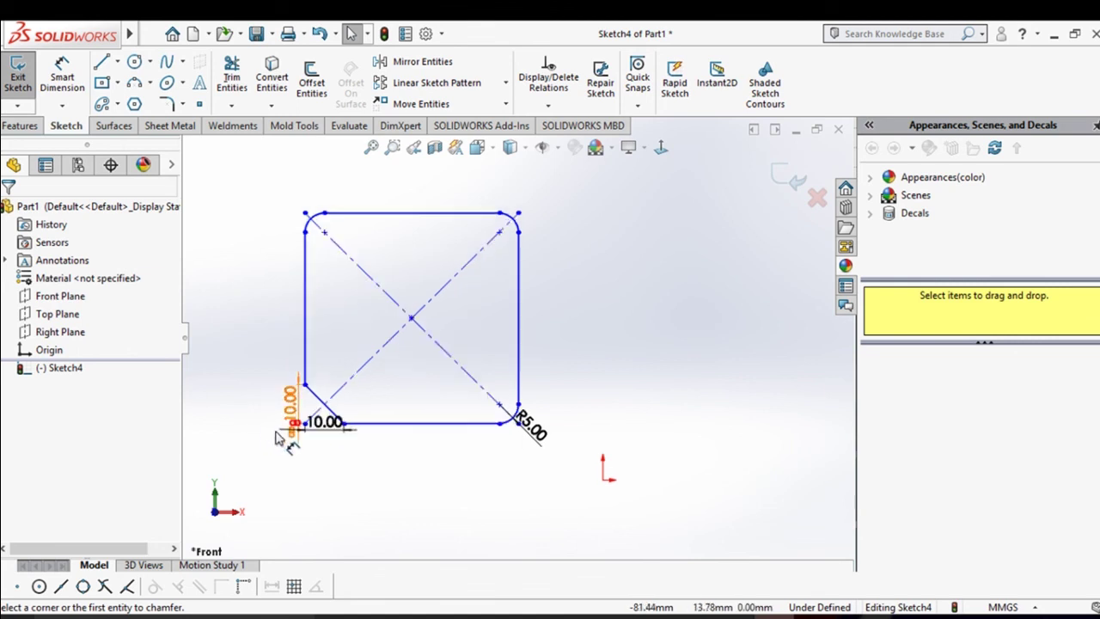
scroll(224, 379, "up", 3)
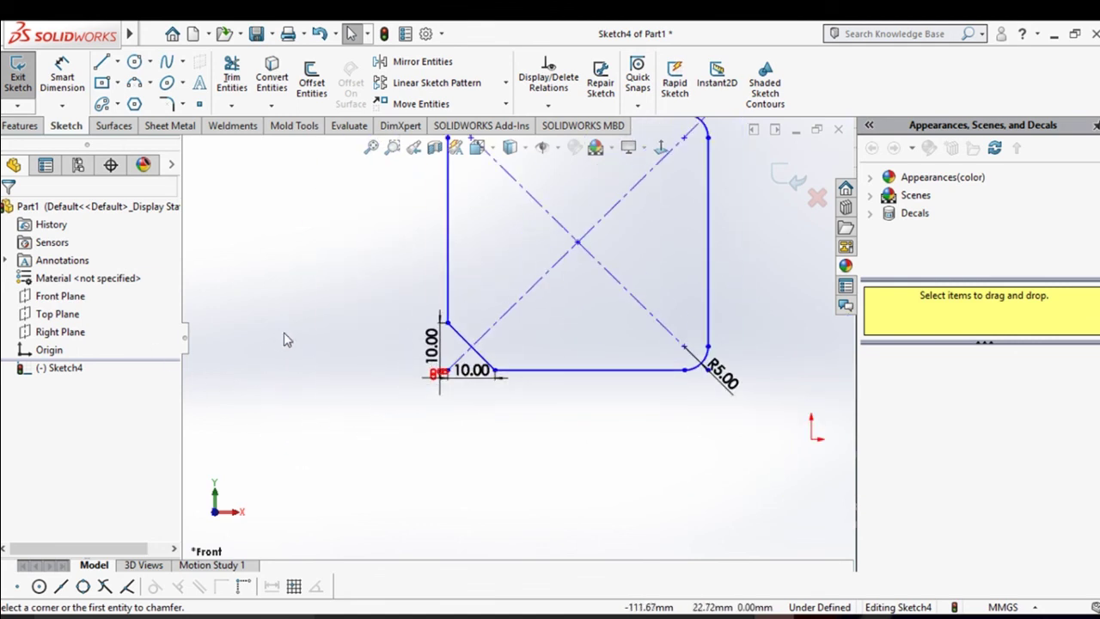
key("ctrl+z")
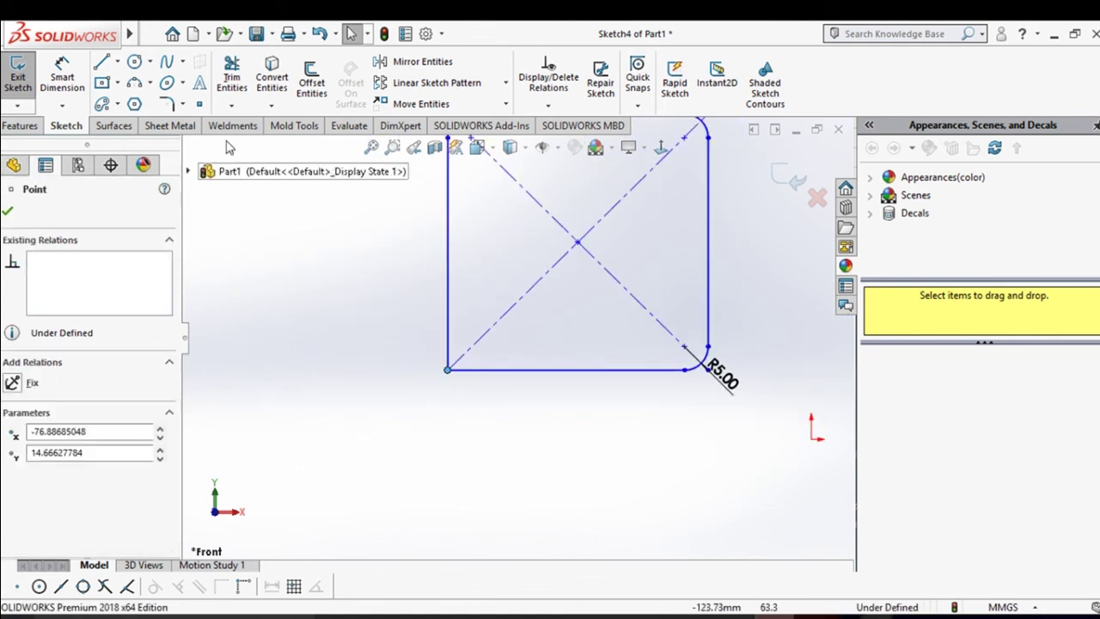
Chamfer the lower-left corner with unequal distances of 5 mm vertically and 10 mm horizontally, and end the command.
left_click(182, 104)
left_click(202, 143)
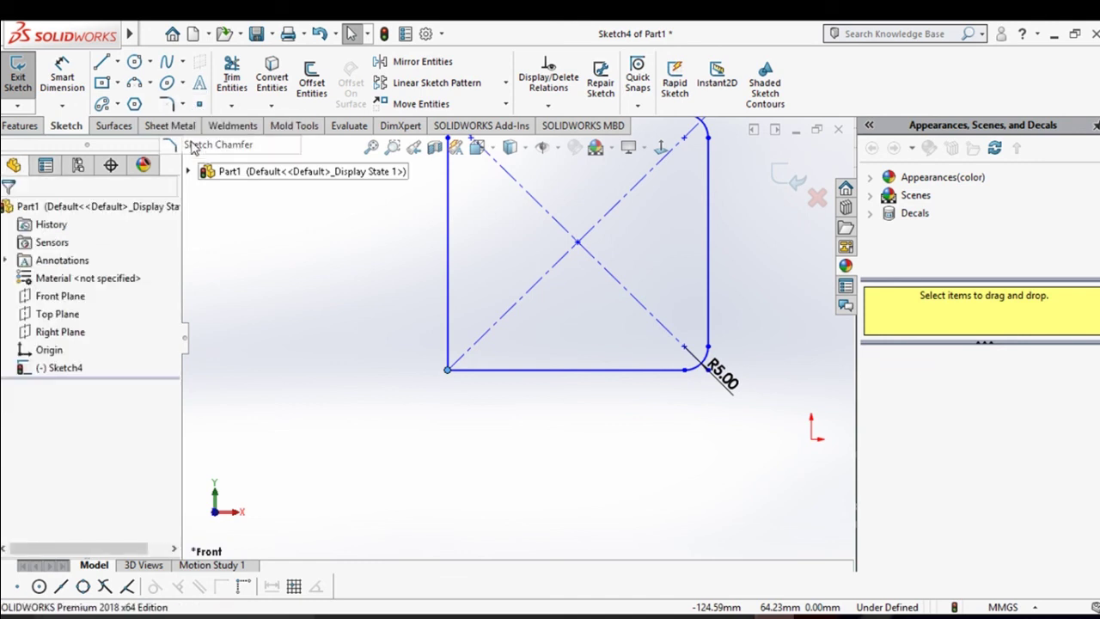
left_click(447, 370)
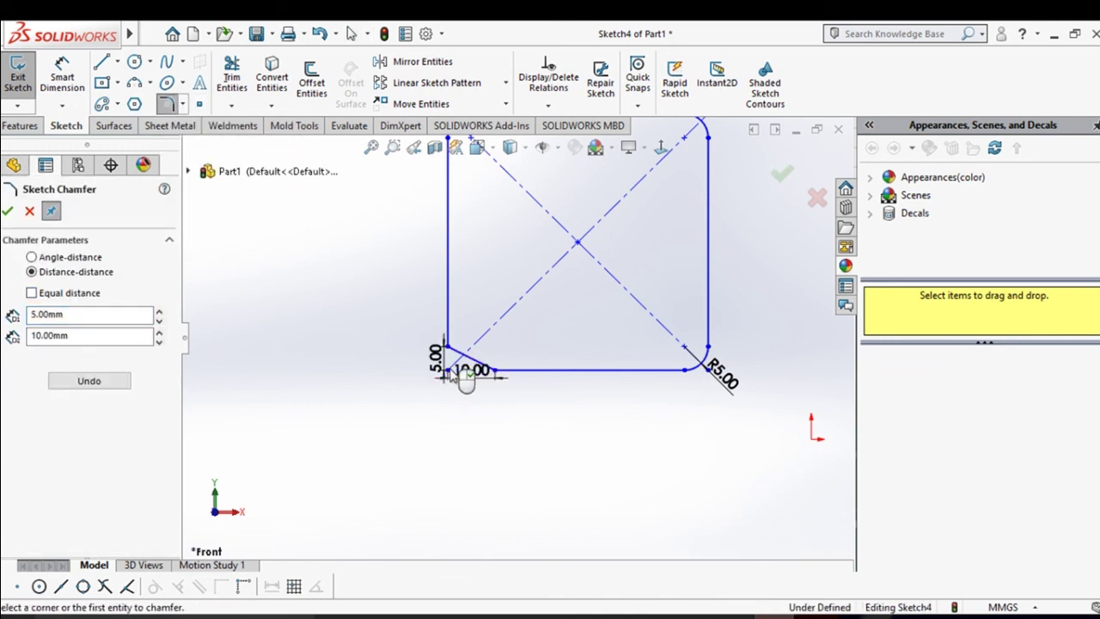
scroll(482, 348, "down", 3)
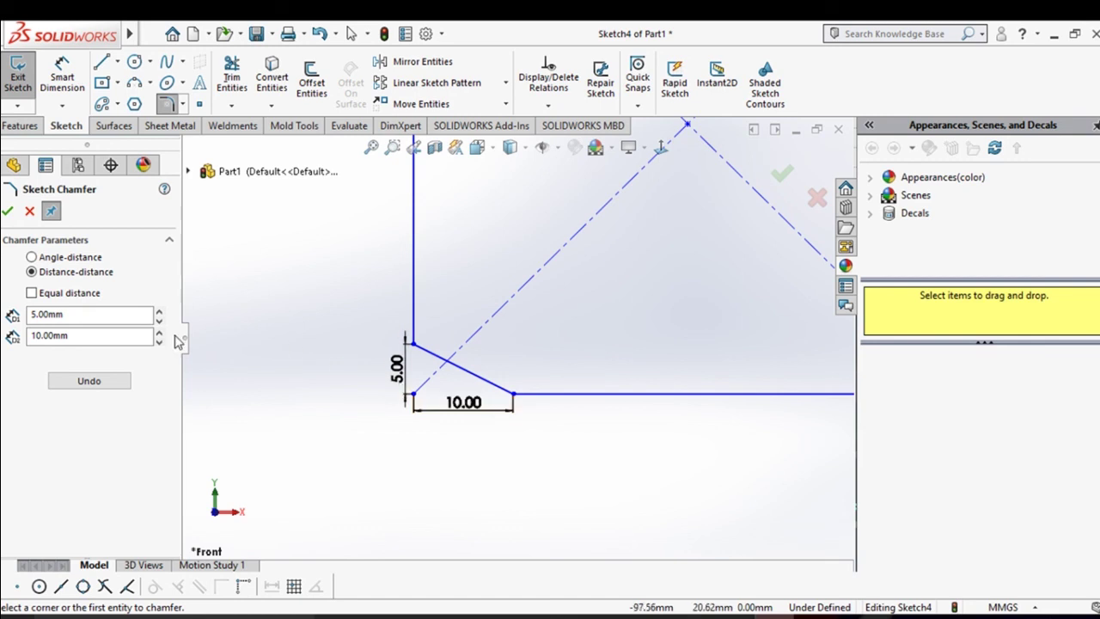
left_click_drag(93, 314, 11, 316)
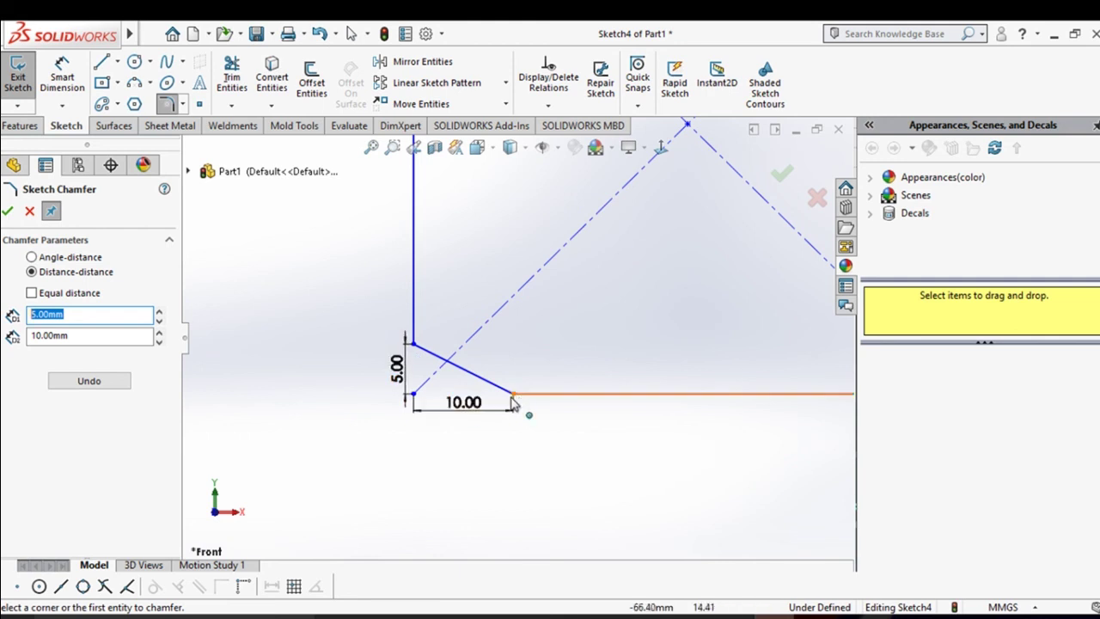
left_click(10, 211)
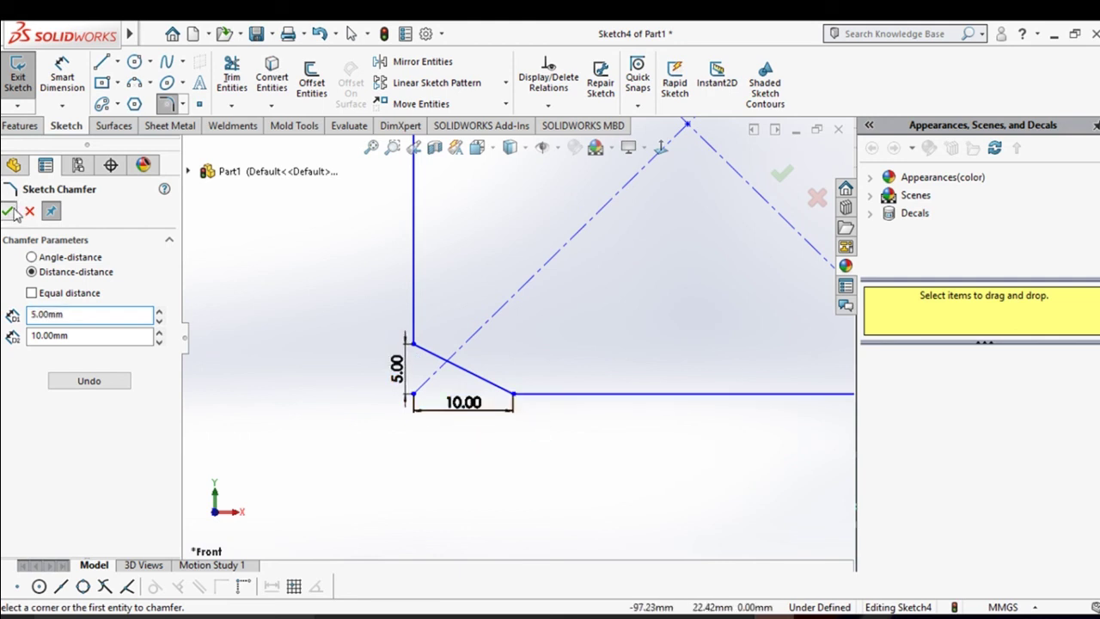
Delete the 5 mm and 10 mm dimensions from the lower-left corner chamfer.
scroll(480, 416, "up", 5)
scroll(492, 368, "down", 5)
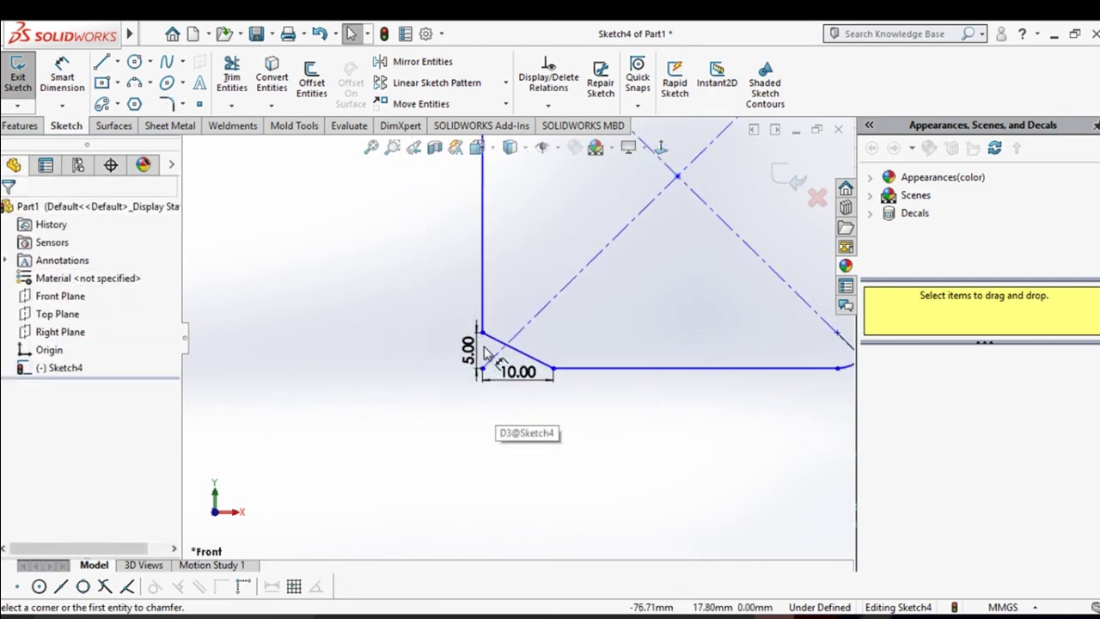
scroll(434, 371, "up", 4)
scroll(483, 340, "down", 4)
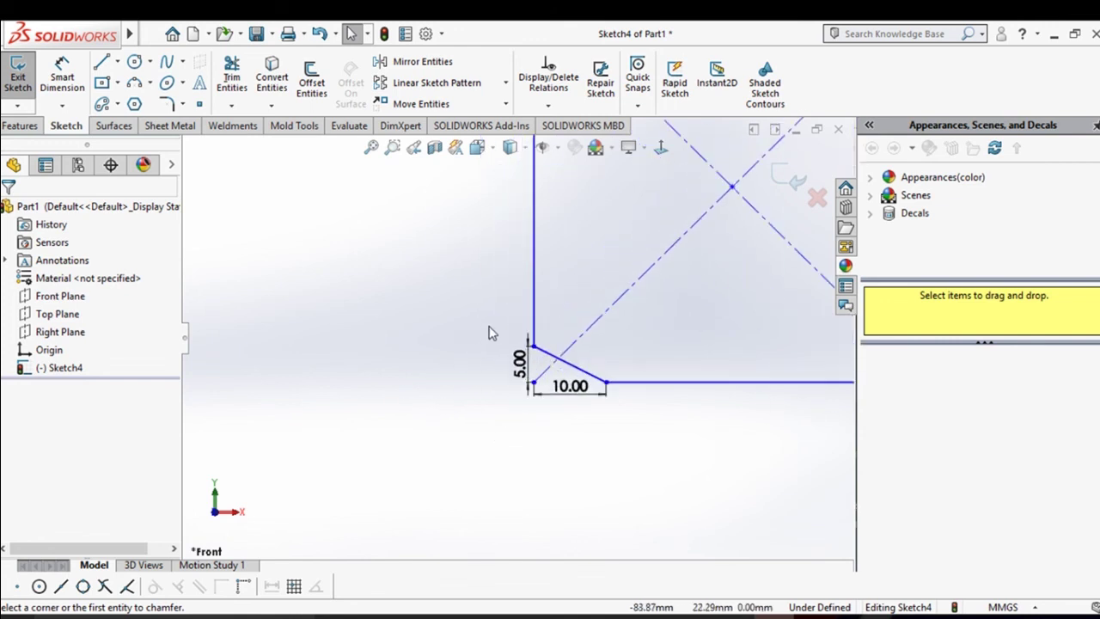
scroll(555, 331, "up", 4)
scroll(584, 347, "down", 5)
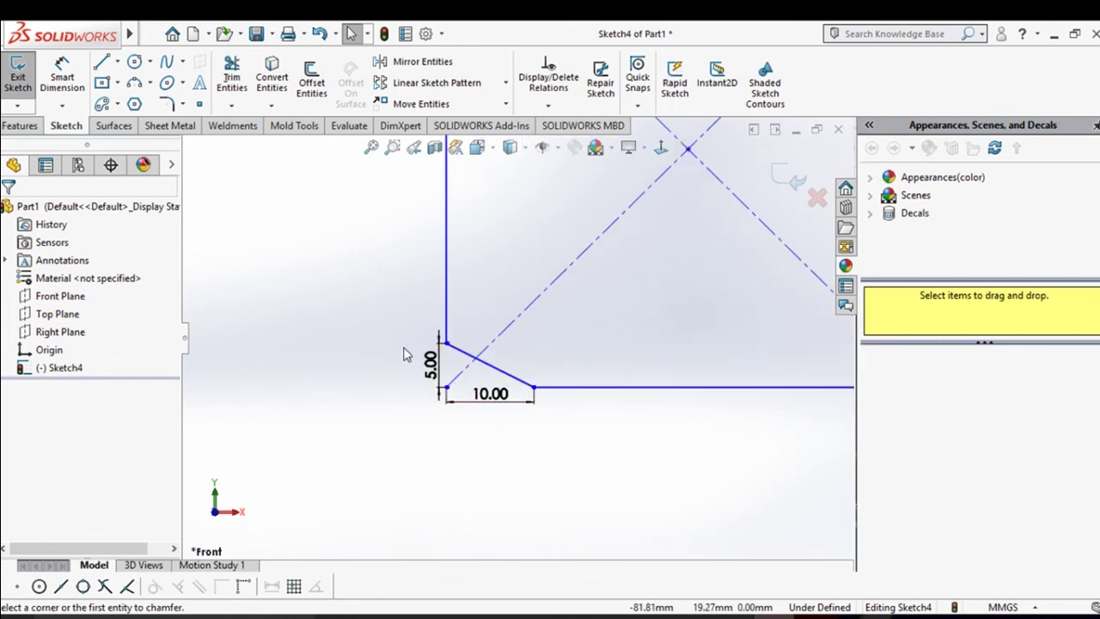
left_click_drag(386, 342, 475, 428)
key("Delete")
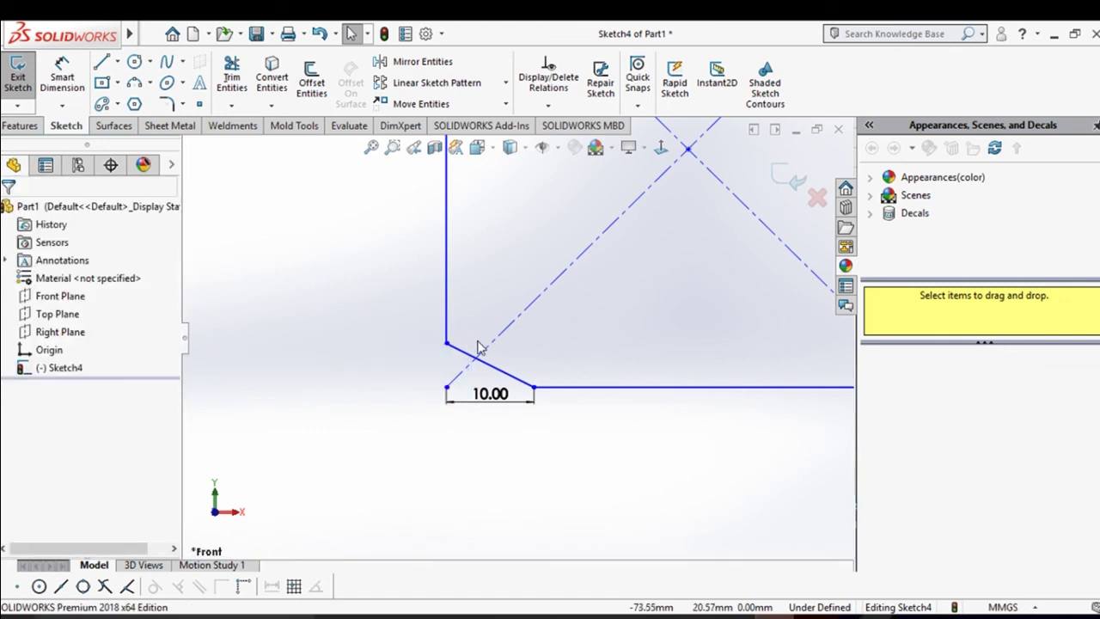
left_click(497, 401)
key("Delete")
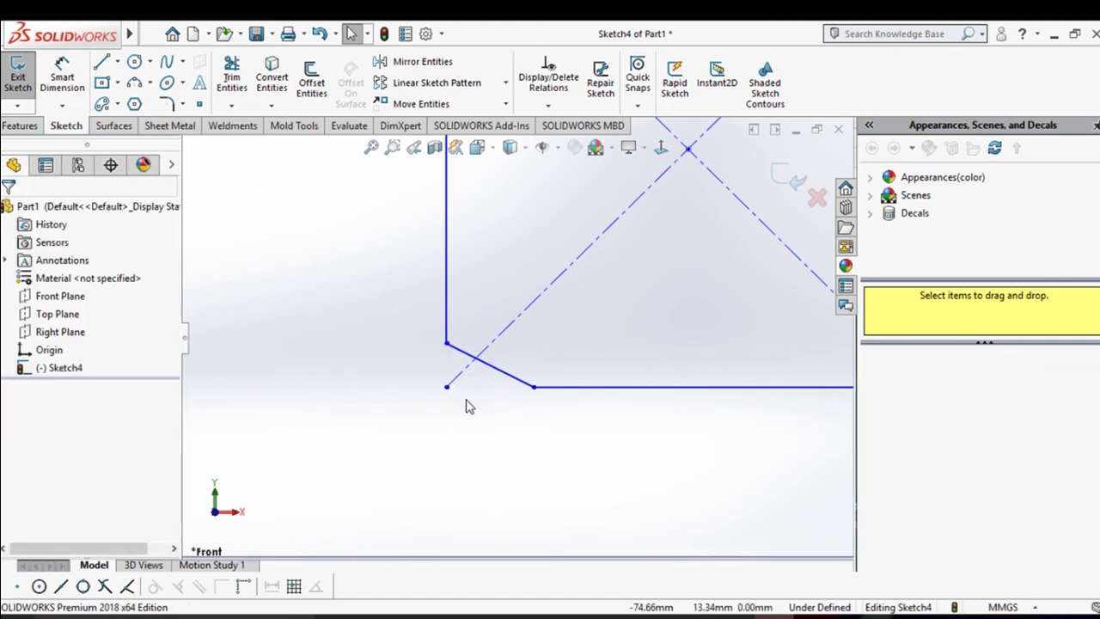
scroll(481, 395, "up", 5)
scroll(593, 275, "down", 3)
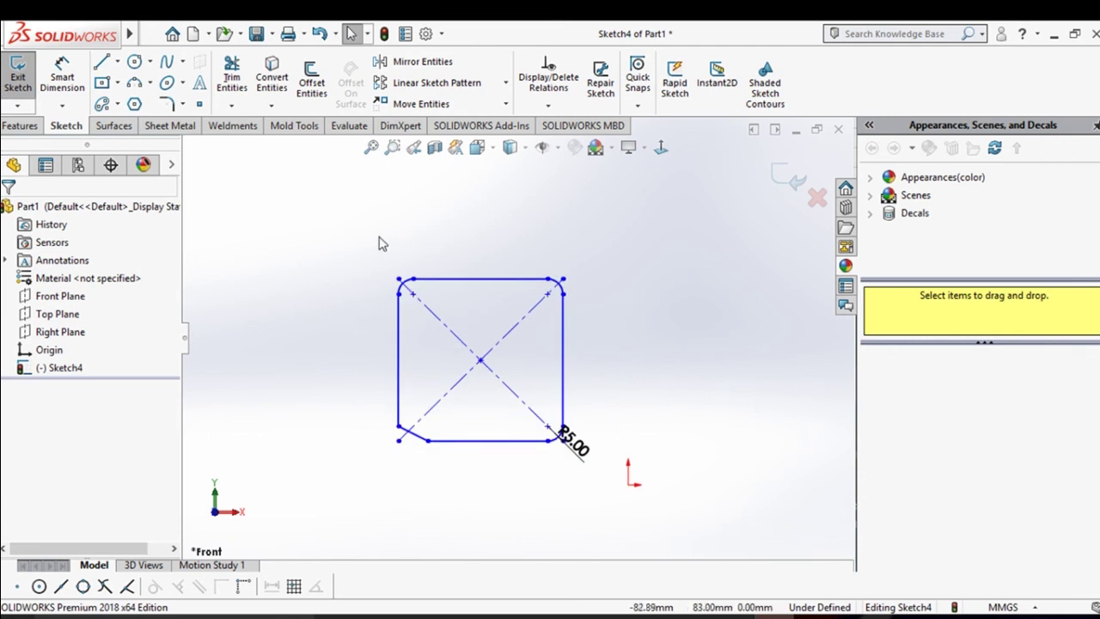
Delete the entire filleted and chamfered rectangle, including its diagonal construction lines and the remaining radius dimension.
left_click_drag(350, 239, 655, 494)
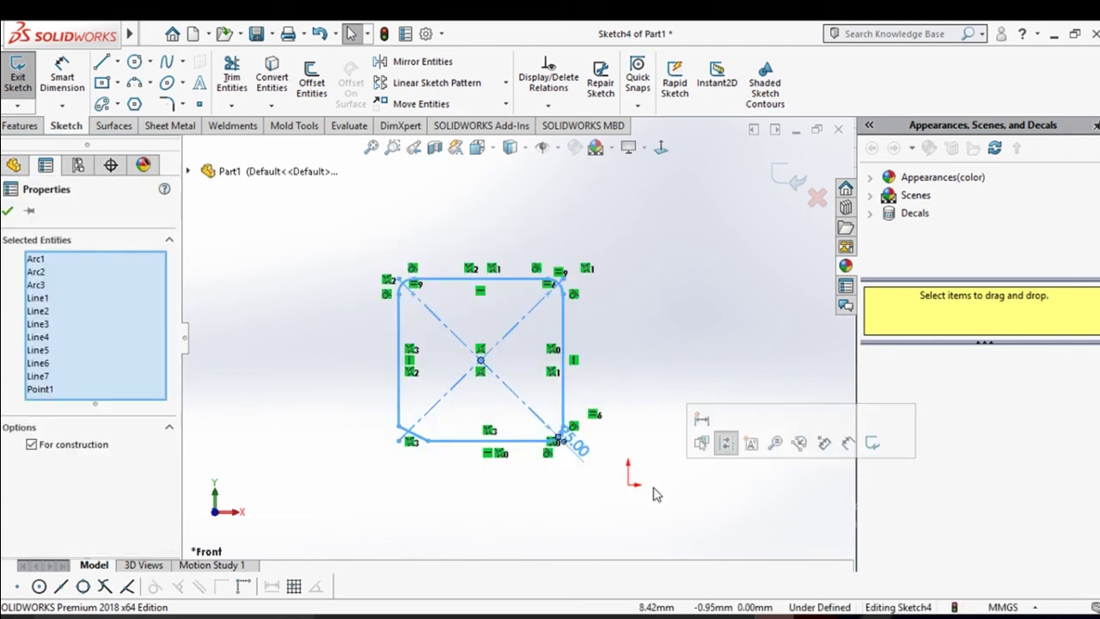
key("Delete")
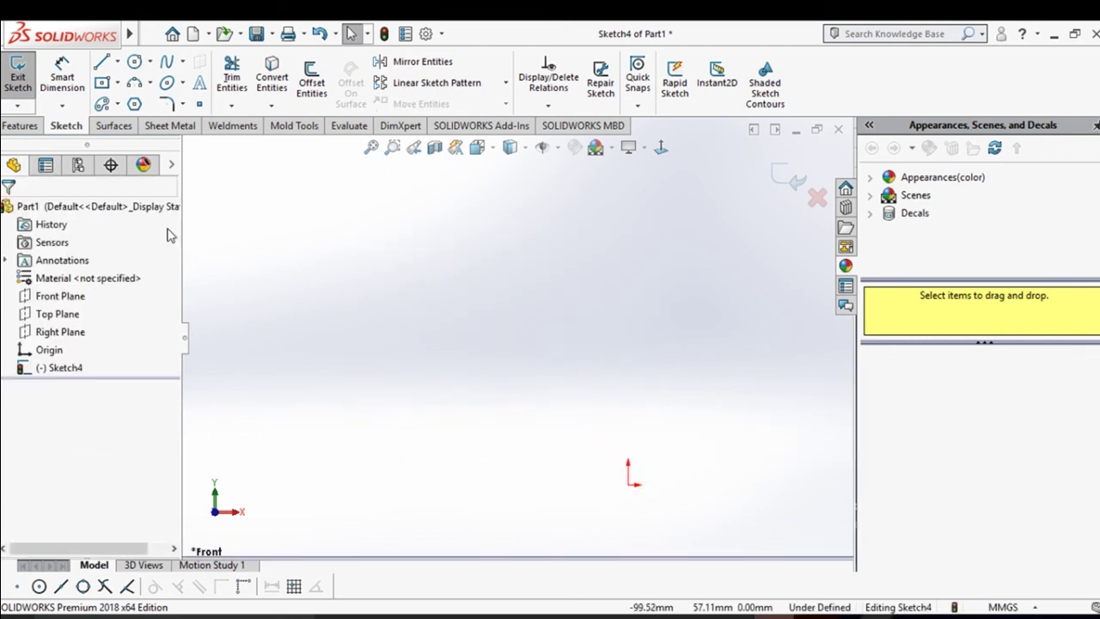
left_click(184, 104)
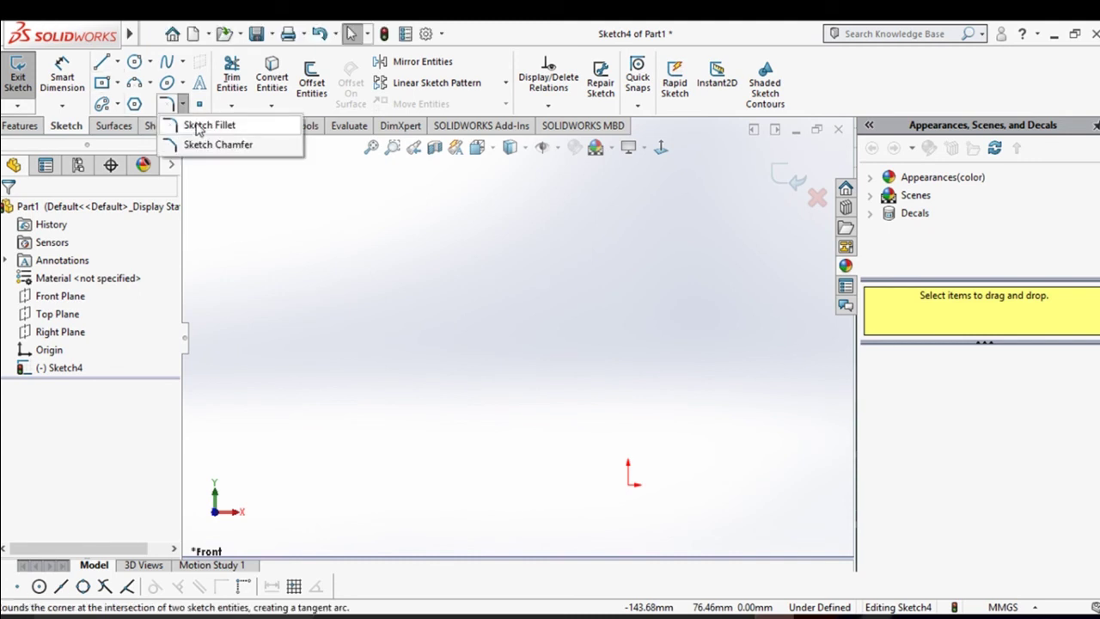
left_click(182, 83)
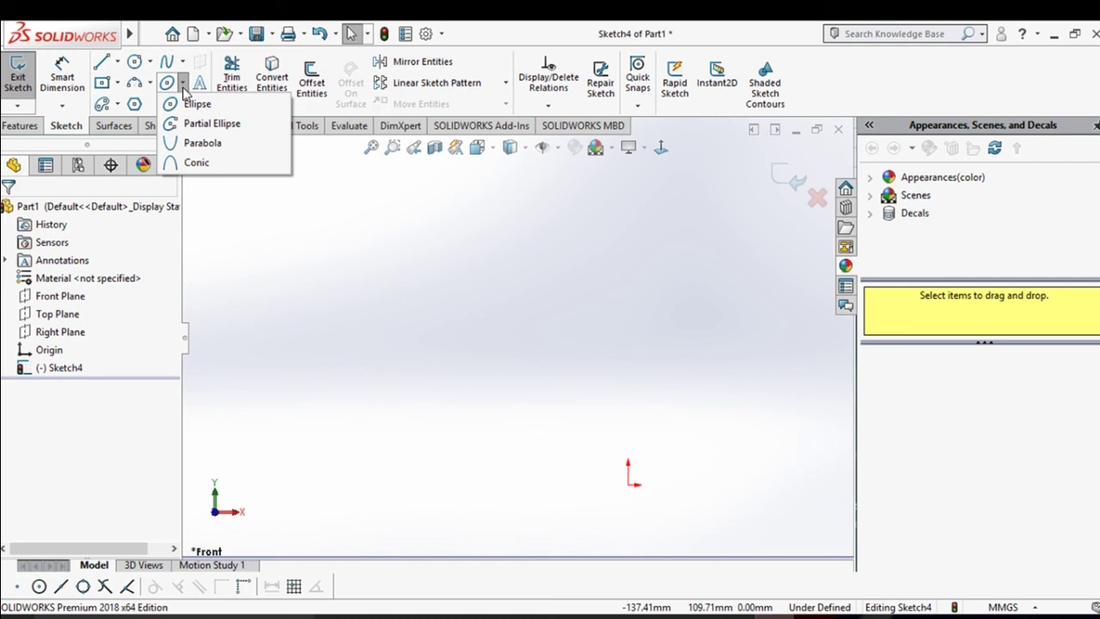
left_click(183, 62)
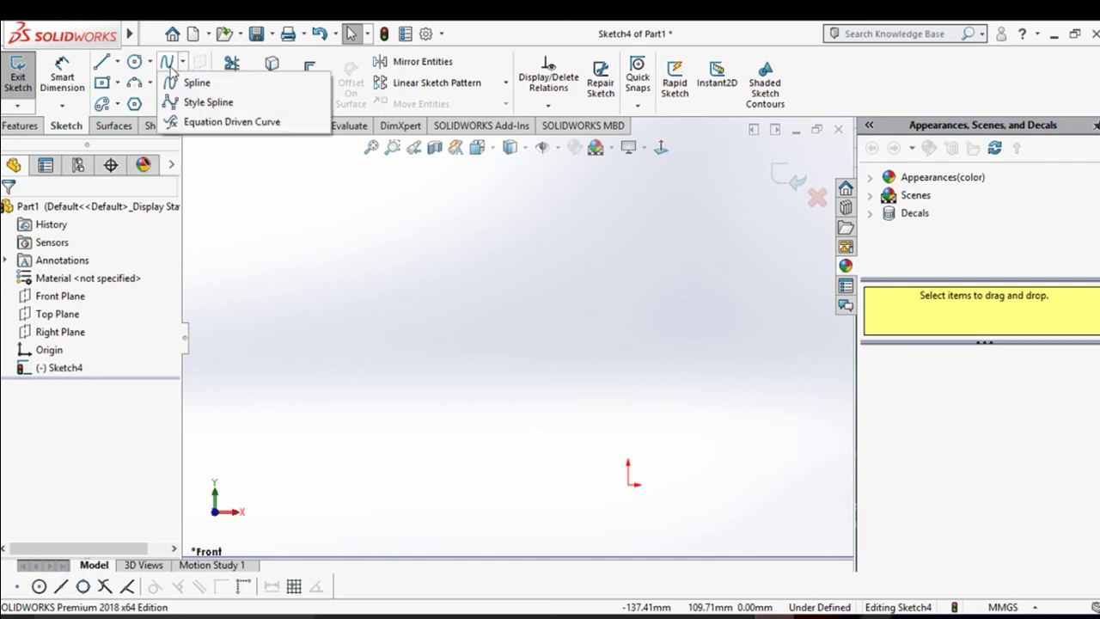
left_click(150, 63)
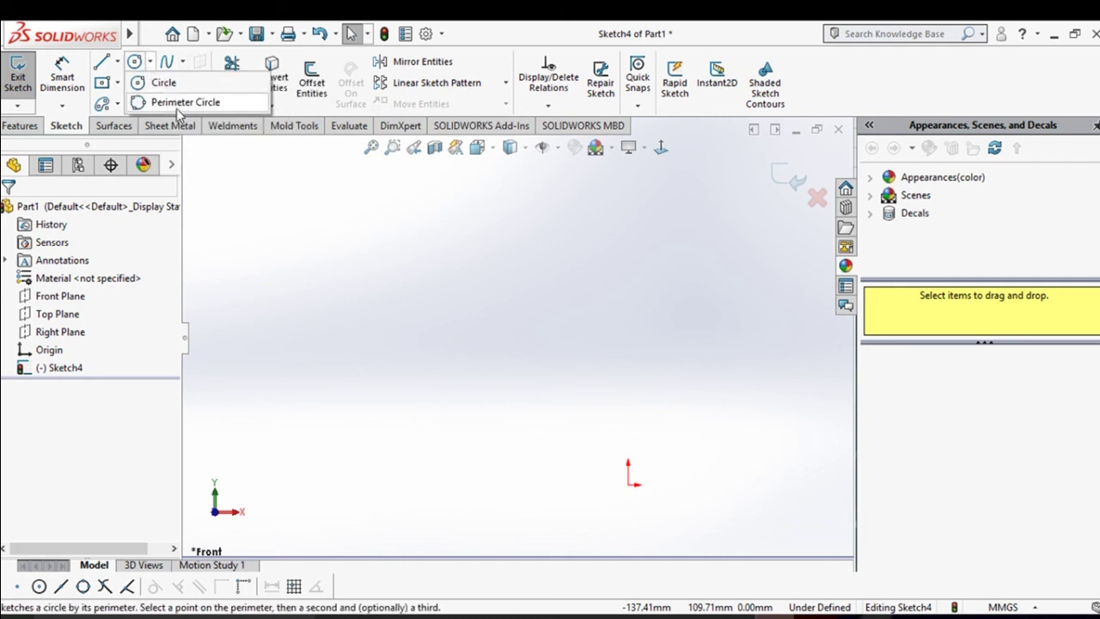
left_click(150, 83)
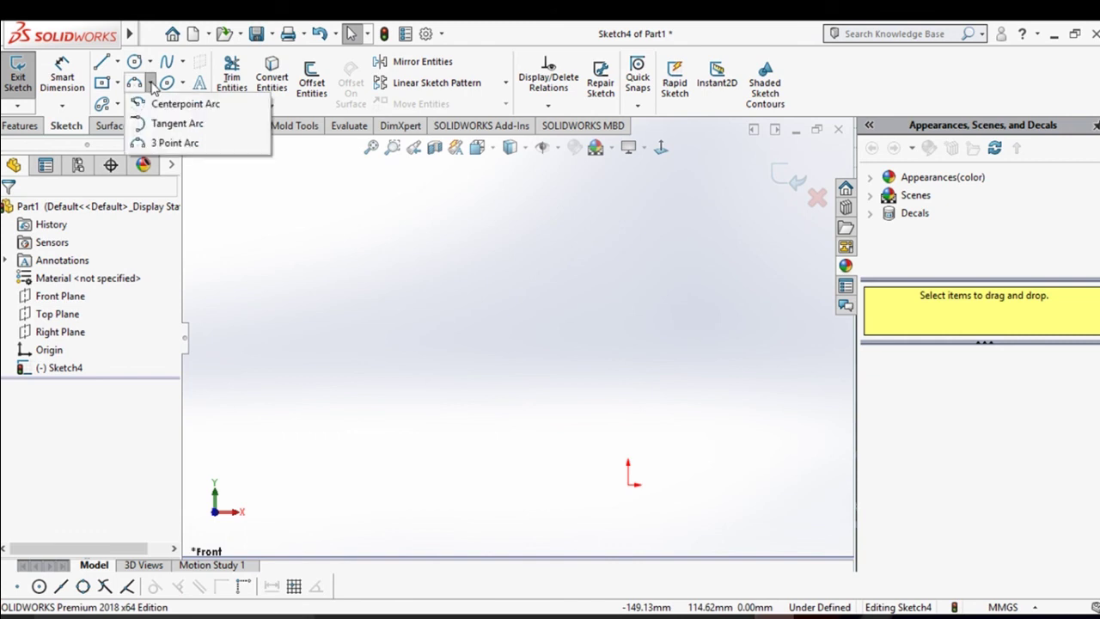
left_click(279, 259)
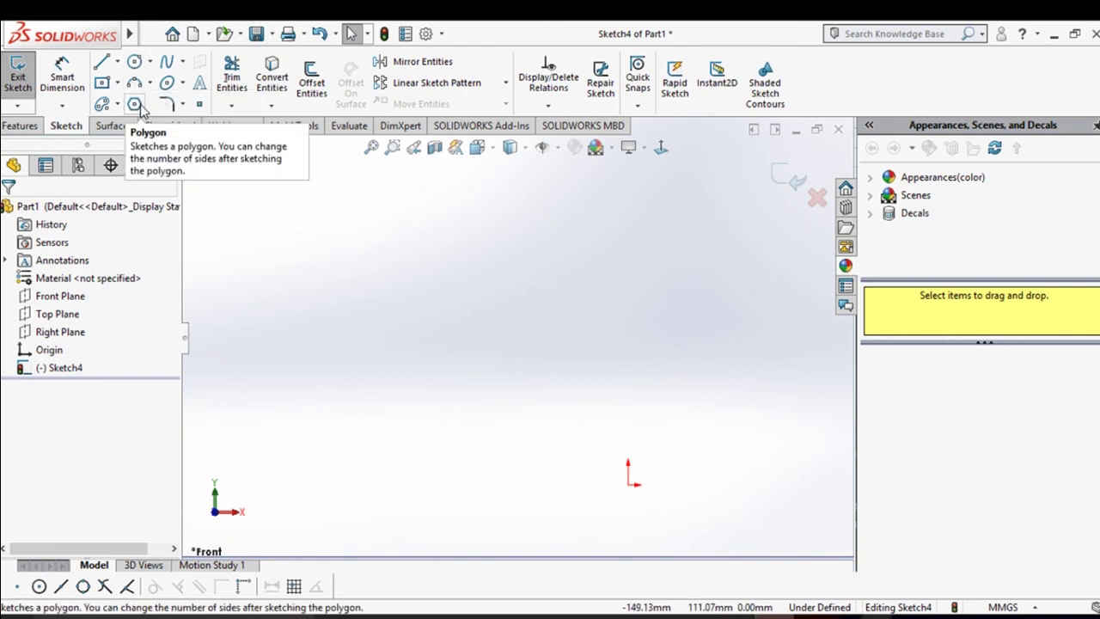